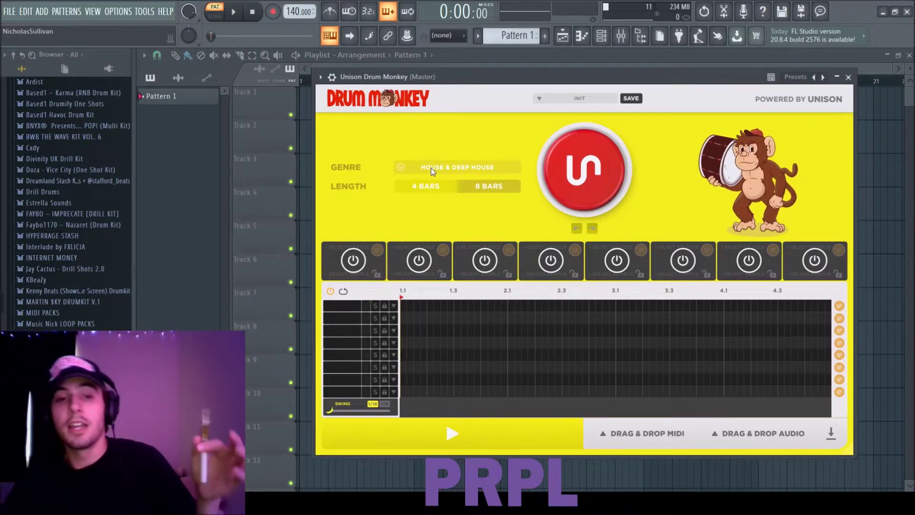
# - Generate a Latin groove with a length of 4 bars in Drum Monkey and preview its playback
pyautogui.click(431, 168)
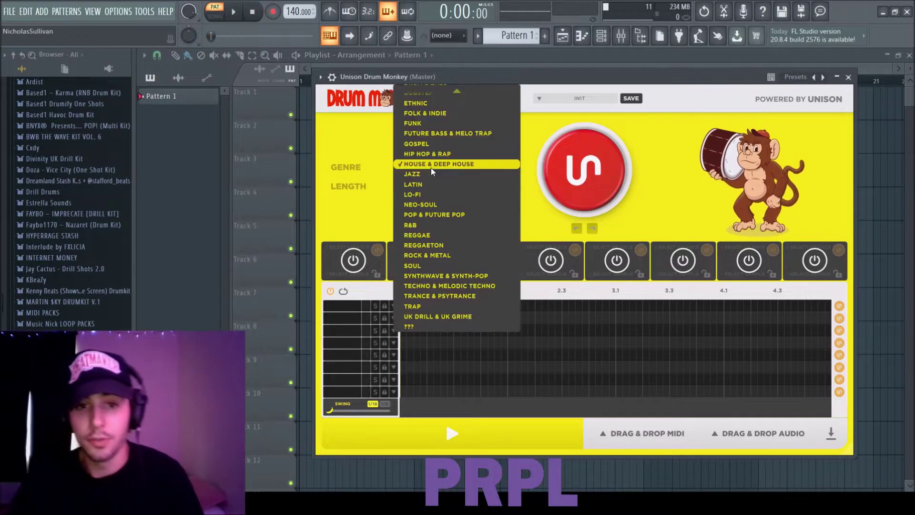
pyautogui.moveTo(448, 82)
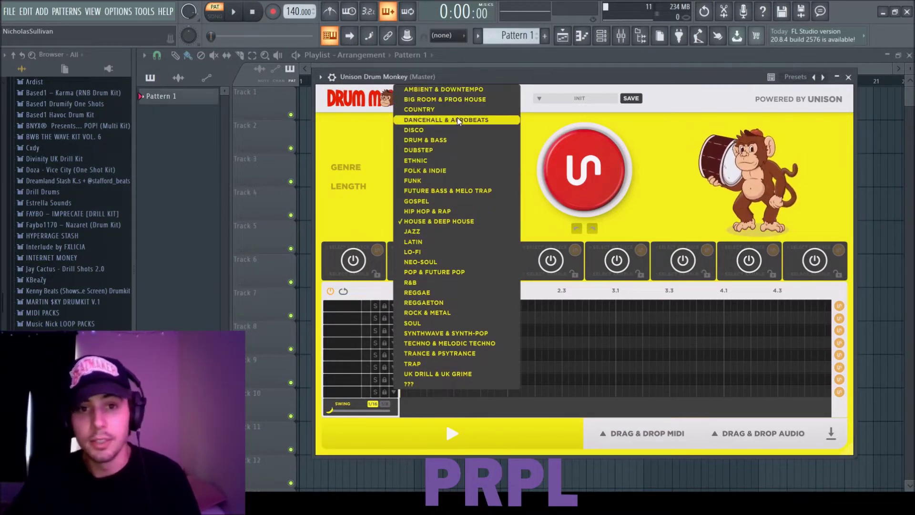
pyautogui.click(445, 241)
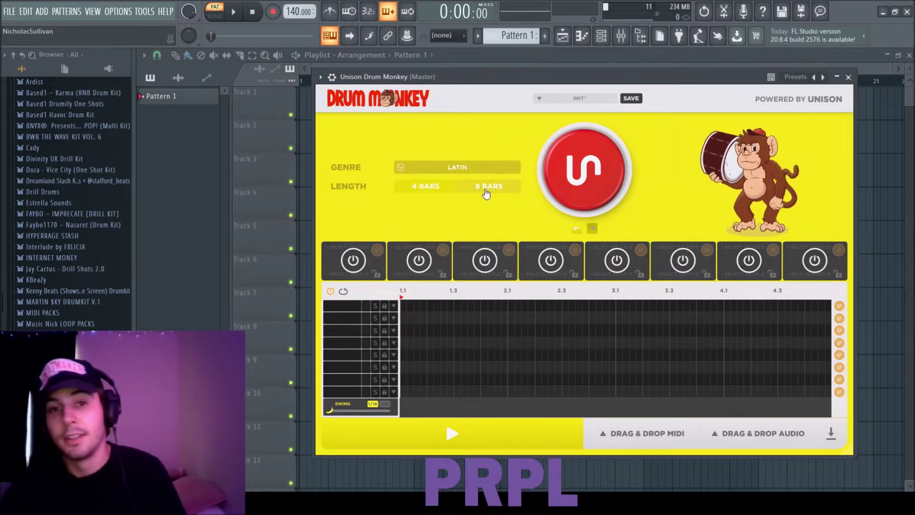
pyautogui.click(451, 188)
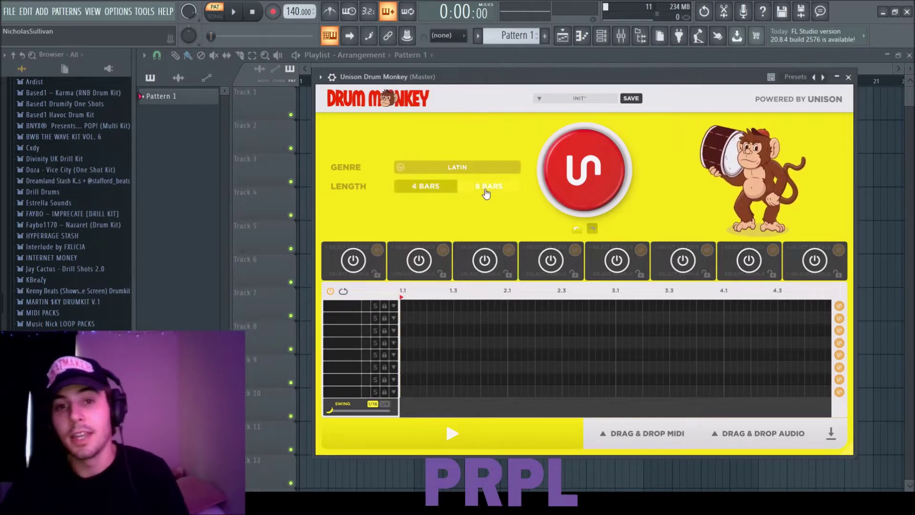
pyautogui.click(569, 171)
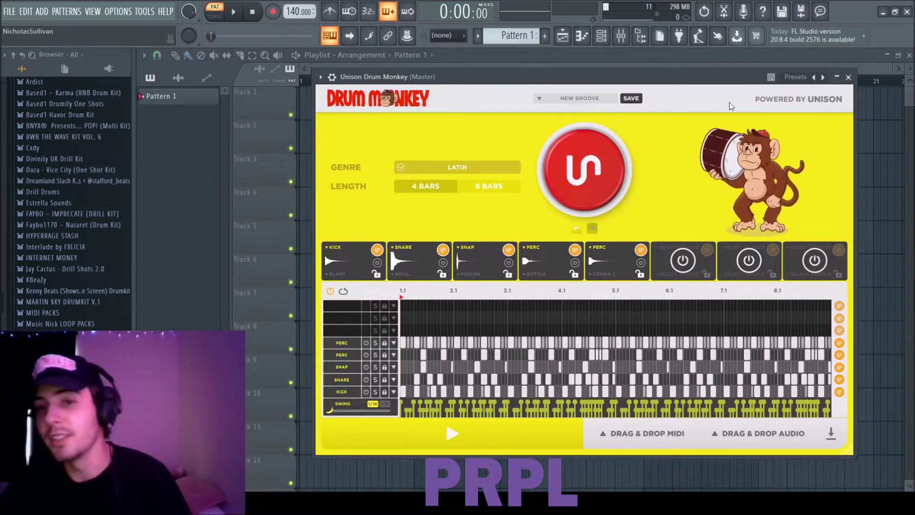
pyautogui.click(452, 432)
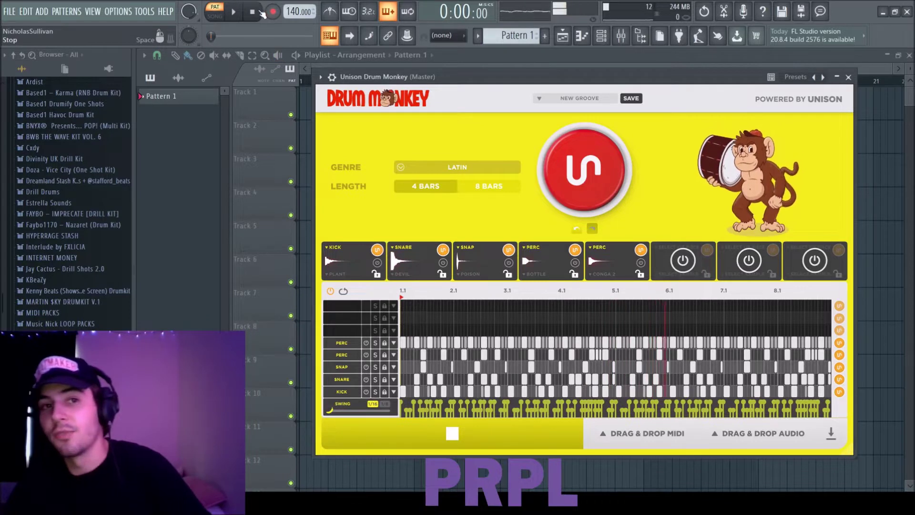
pyautogui.click(437, 443)
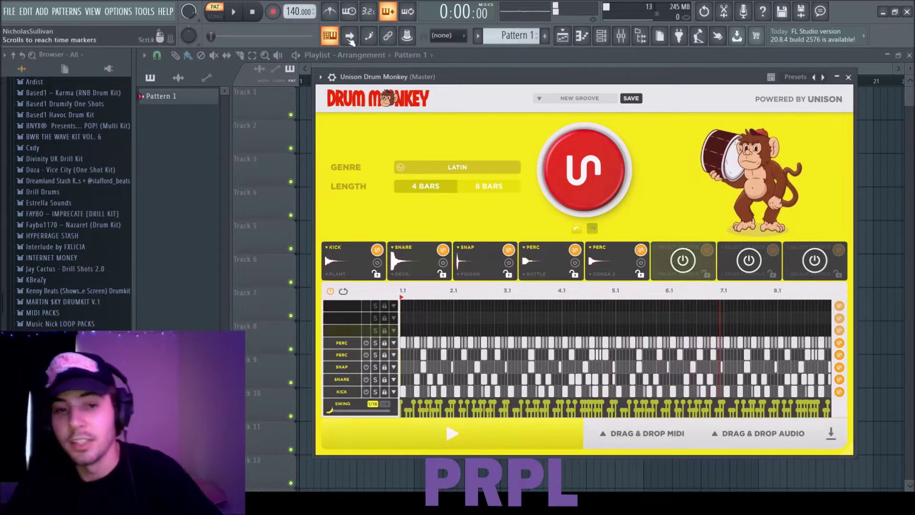
# - Raise the project tempo to 166 BPM and set the groove's swing to 65%
pyautogui.moveTo(297, 12); pyautogui.dragTo(295, 1)
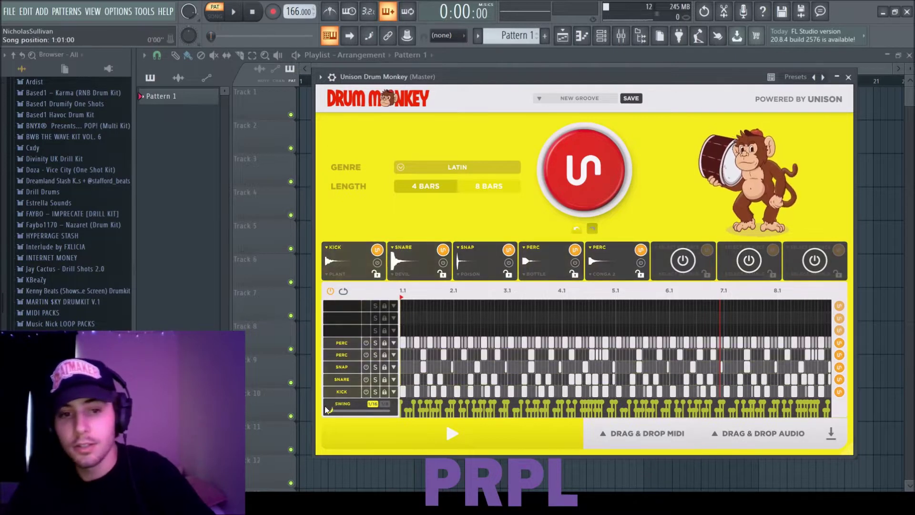
pyautogui.moveTo(331, 410); pyautogui.dragTo(373, 412)
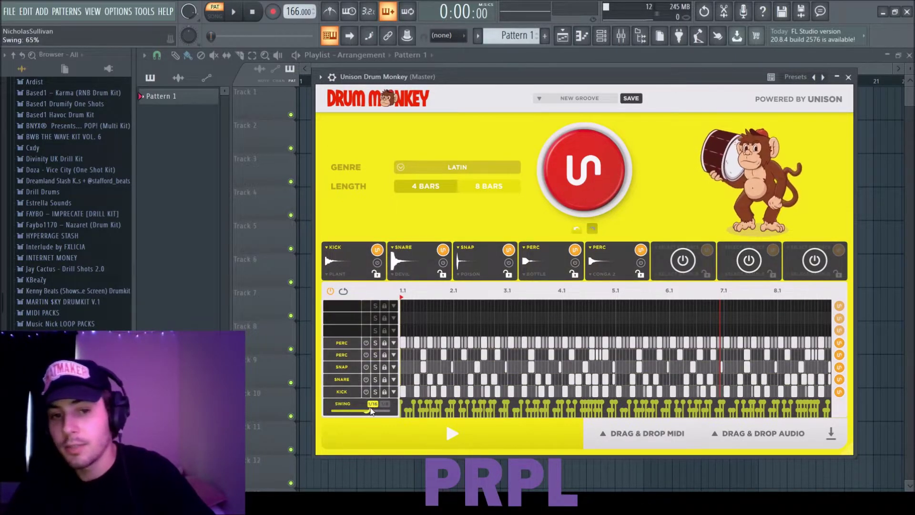
# - Turn off the kick, snap and both perc tracks, and play the snare on its own
pyautogui.click(367, 392)
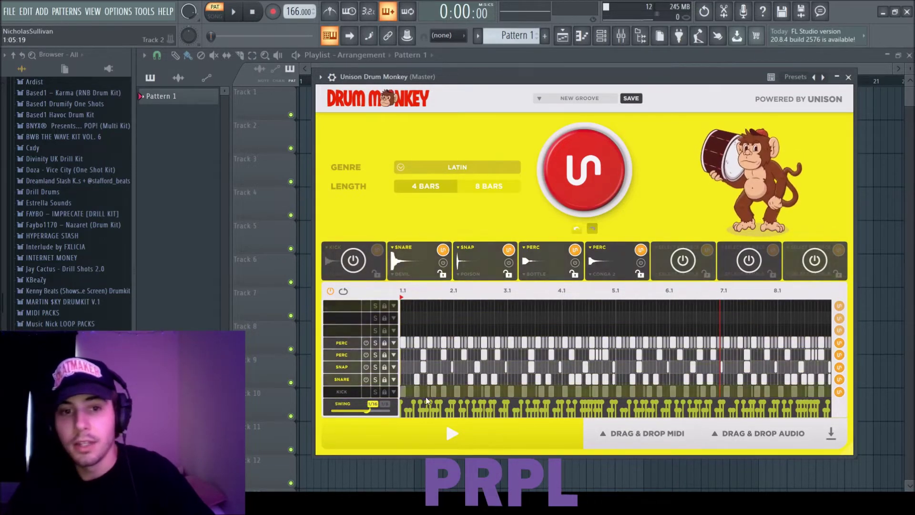
pyautogui.click(366, 343)
pyautogui.click(366, 355)
pyautogui.click(366, 367)
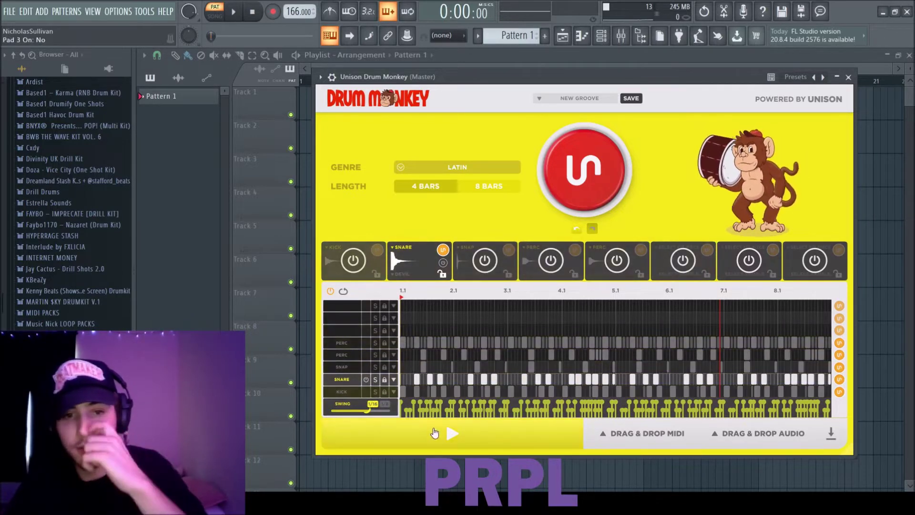
pyautogui.click(451, 434)
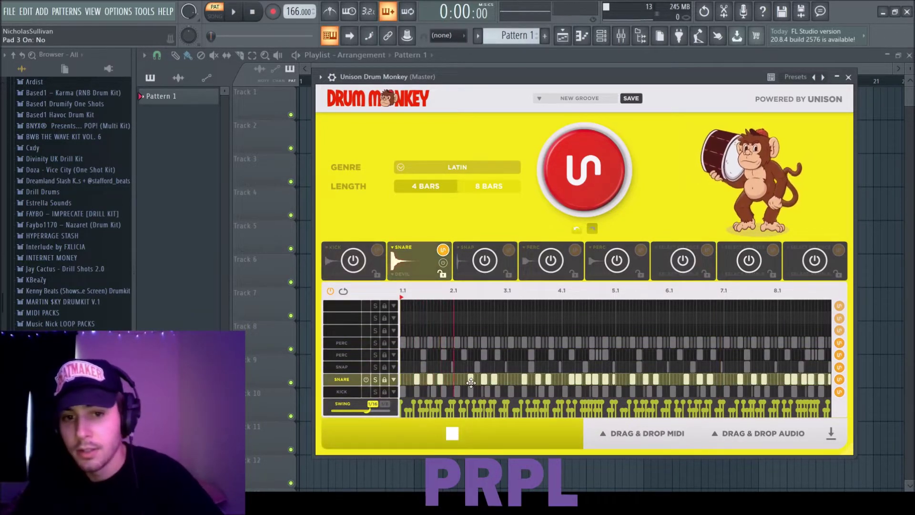
# - Audition the Coming, Capricious and Betray samples on the snare pad and load Aboriginal as its sound
pyautogui.click(406, 258)
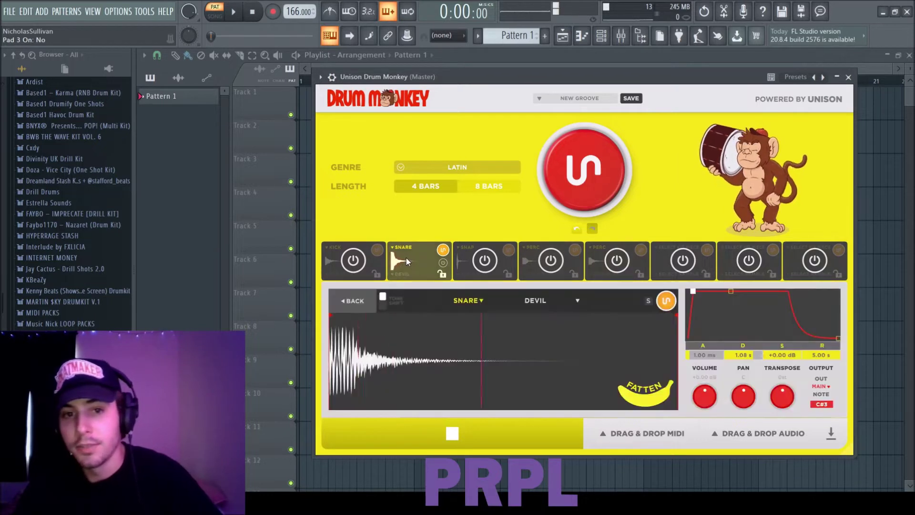
pyautogui.click(481, 300)
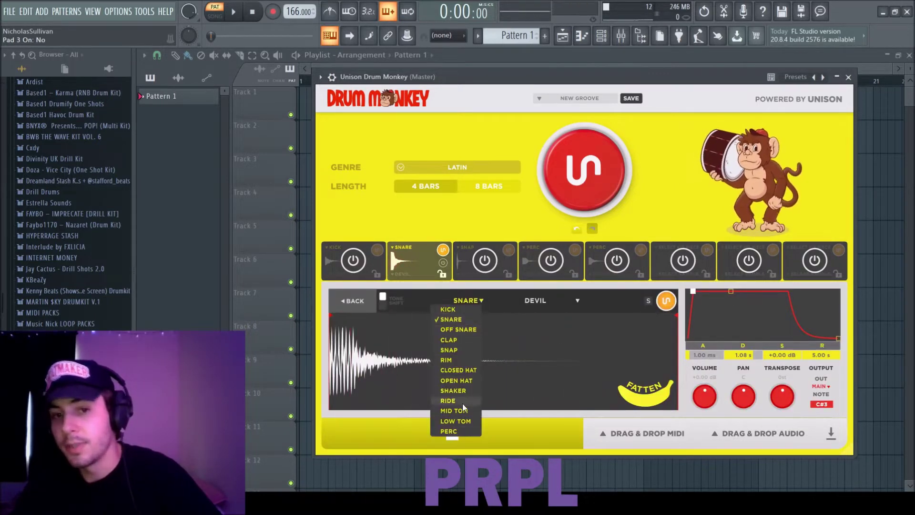
pyautogui.click(577, 302)
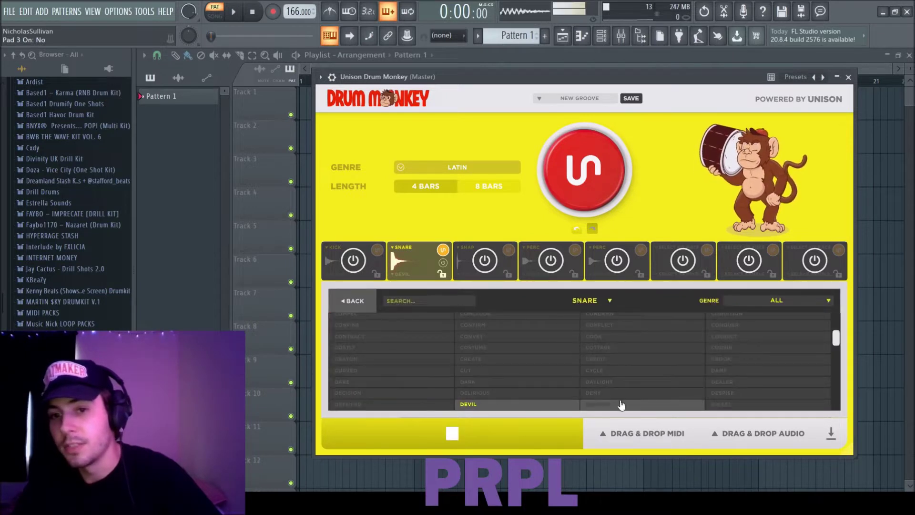
pyautogui.scroll(-5, 470, 370)
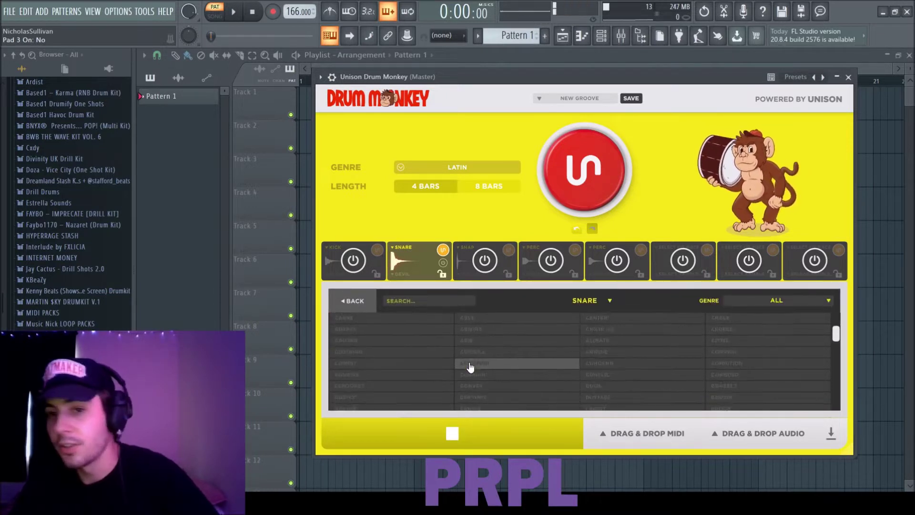
pyautogui.click(653, 359)
pyautogui.scroll(2, 415, 378)
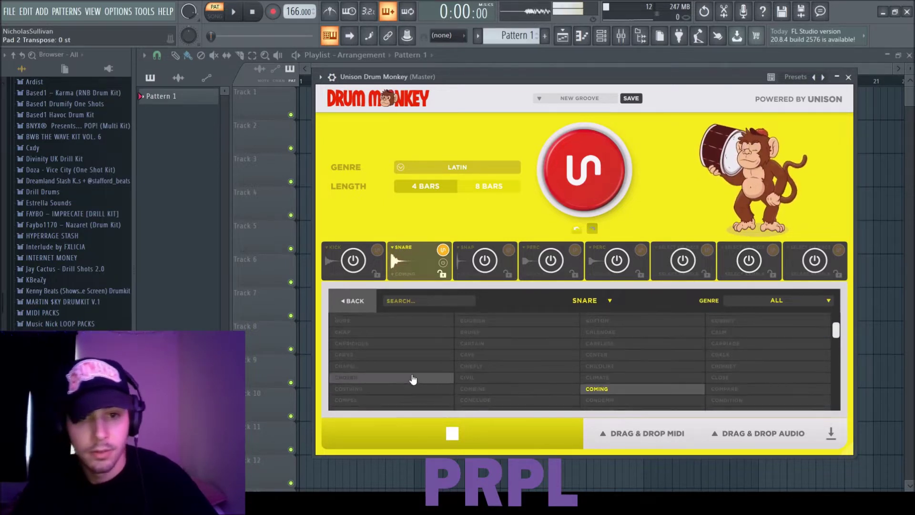
pyautogui.click(386, 344)
pyautogui.scroll(3, 479, 348)
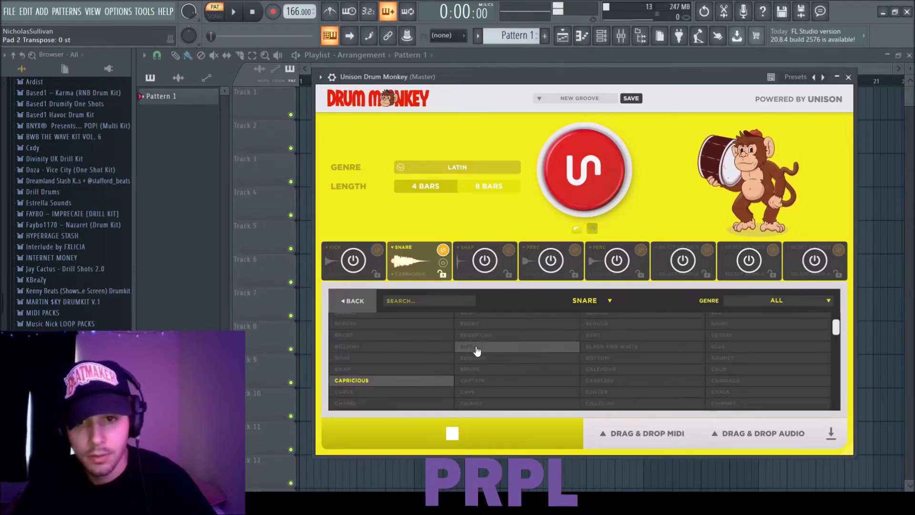
pyautogui.click(721, 335)
pyautogui.scroll(3, 547, 343)
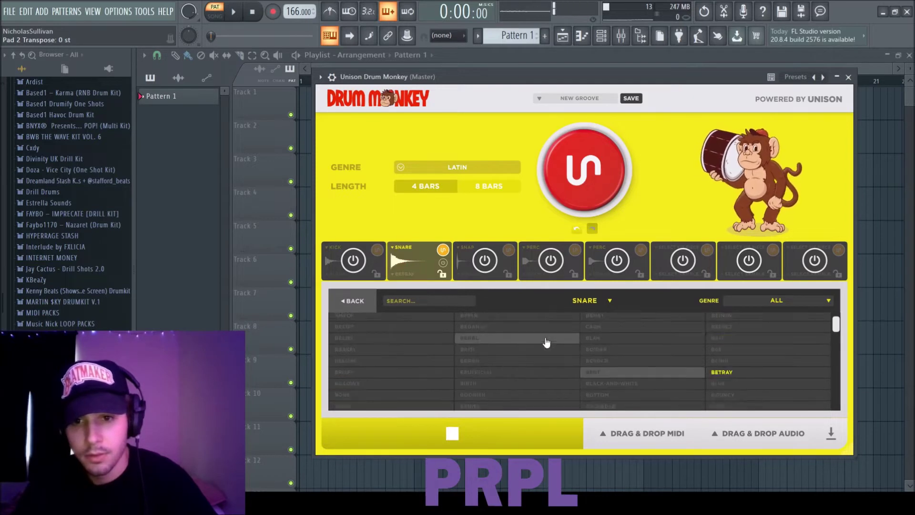
pyautogui.scroll(3, 609, 360)
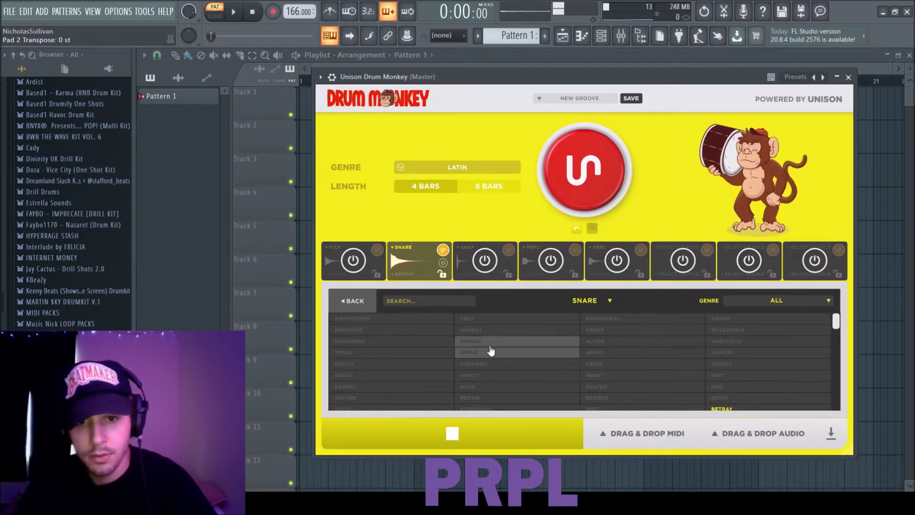
pyautogui.click(654, 325)
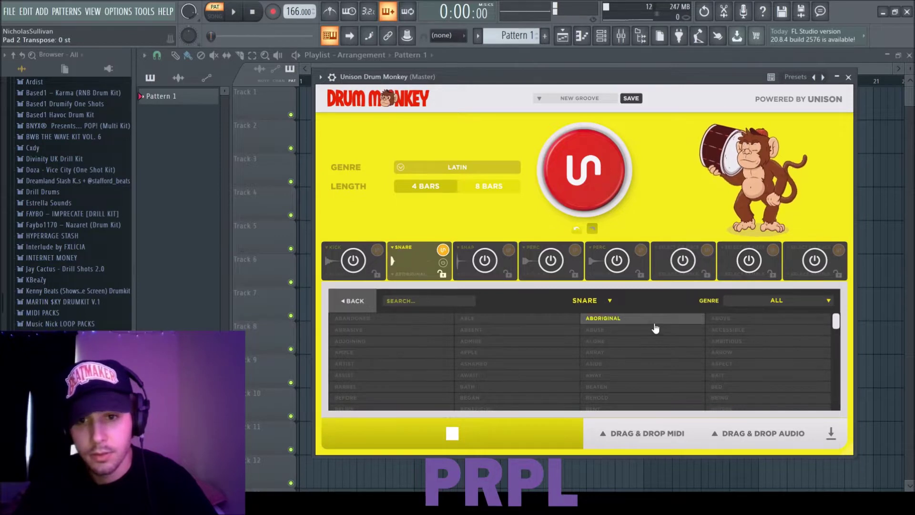
pyautogui.click(356, 304)
# - Fatten the snare to 18% and try out its envelope's attack and its pan
pyautogui.moveTo(622, 400)
pyautogui.mouseDown()
pyautogui.moveTo(672, 398)
pyautogui.moveTo(632, 399)
pyautogui.mouseUp()
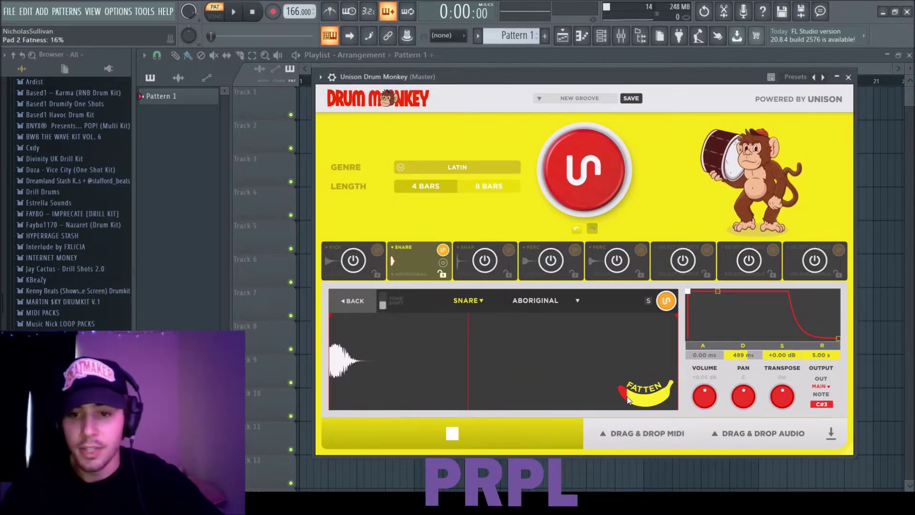
pyautogui.moveTo(647, 401); pyautogui.dragTo(639, 408)
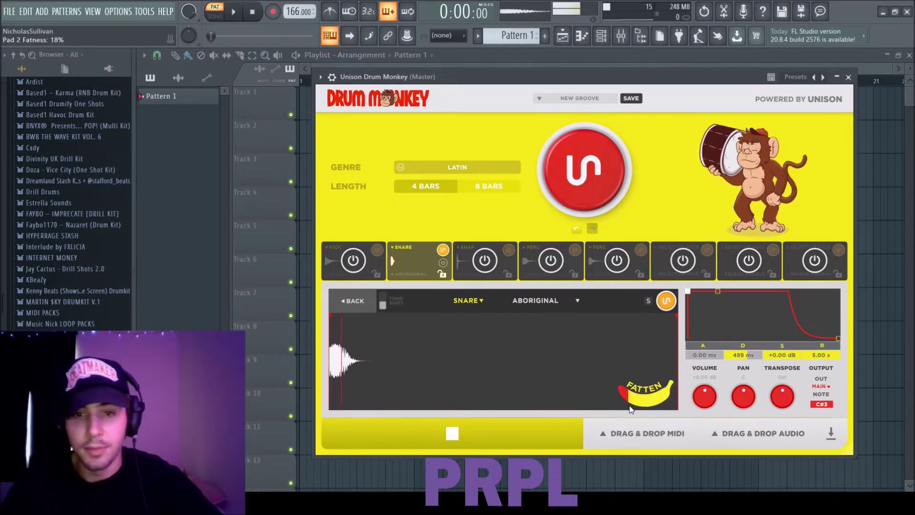
pyautogui.moveTo(690, 295)
pyautogui.mouseDown()
pyautogui.moveTo(747, 299)
pyautogui.moveTo(687, 292)
pyautogui.mouseUp()
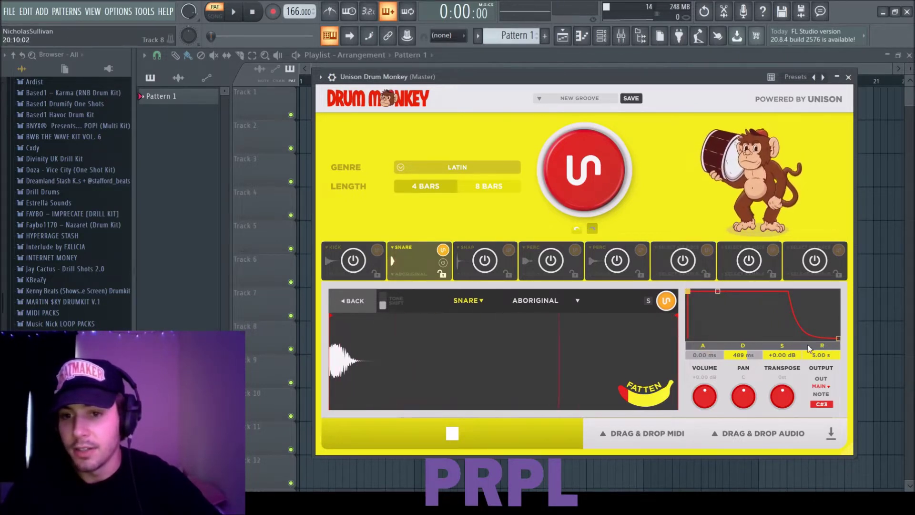
pyautogui.moveTo(743, 396); pyautogui.dragTo(742, 366)
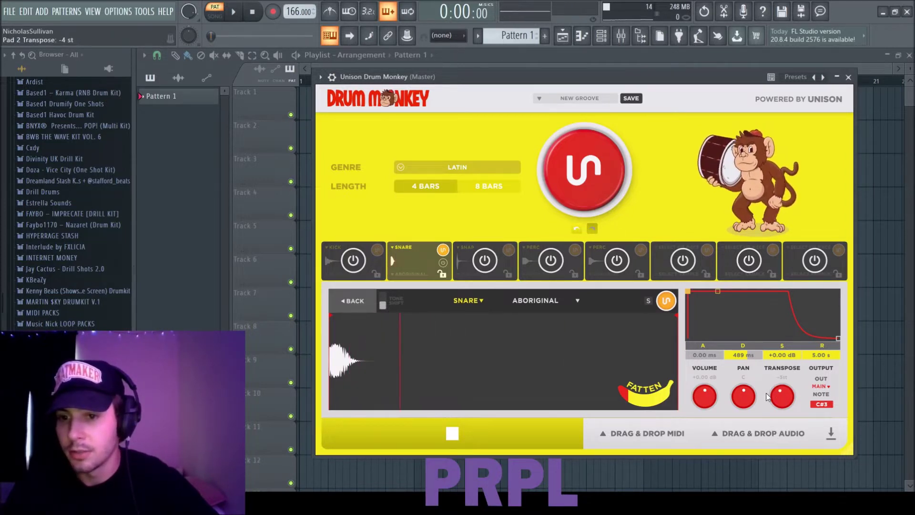
# - Transpose the snare by 4 st, lower its volume to -1.73 dB and toggle its tone shift
pyautogui.scroll(-2, 782, 403)
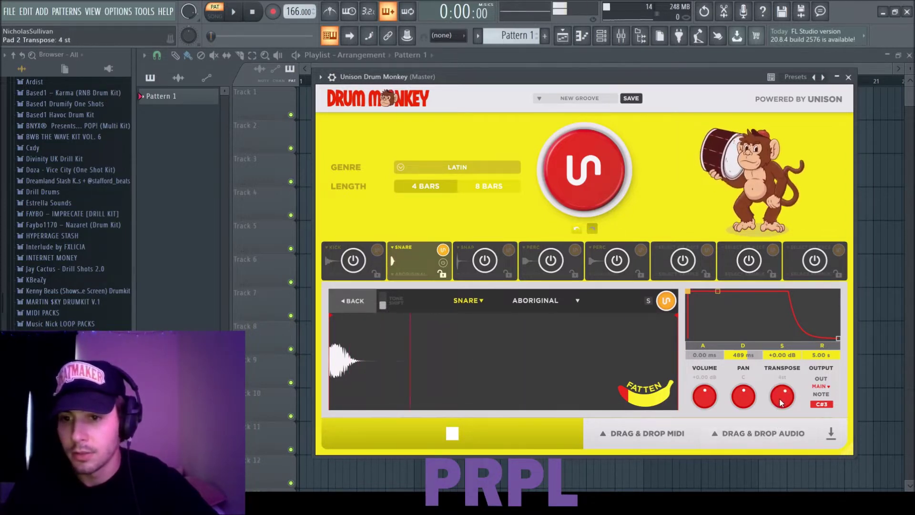
pyautogui.scroll(3, 643, 400)
pyautogui.scroll(-2, 710, 401)
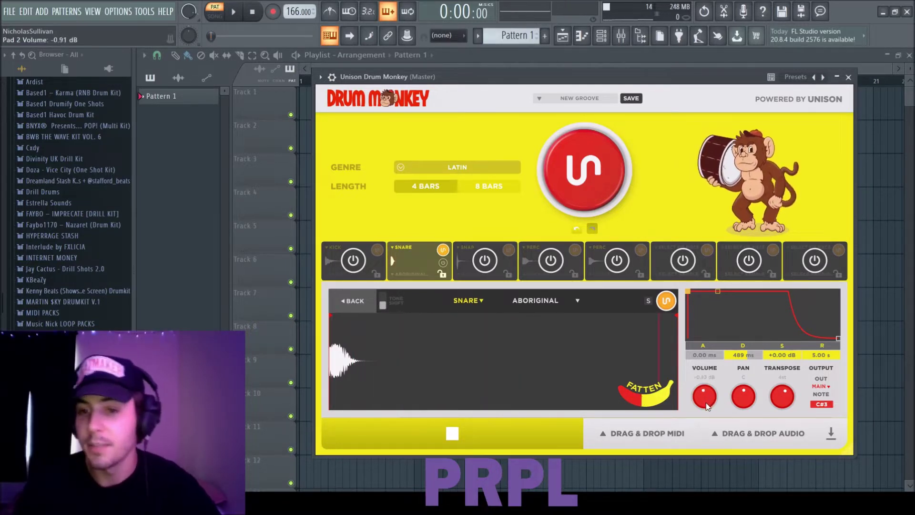
pyautogui.click(390, 304)
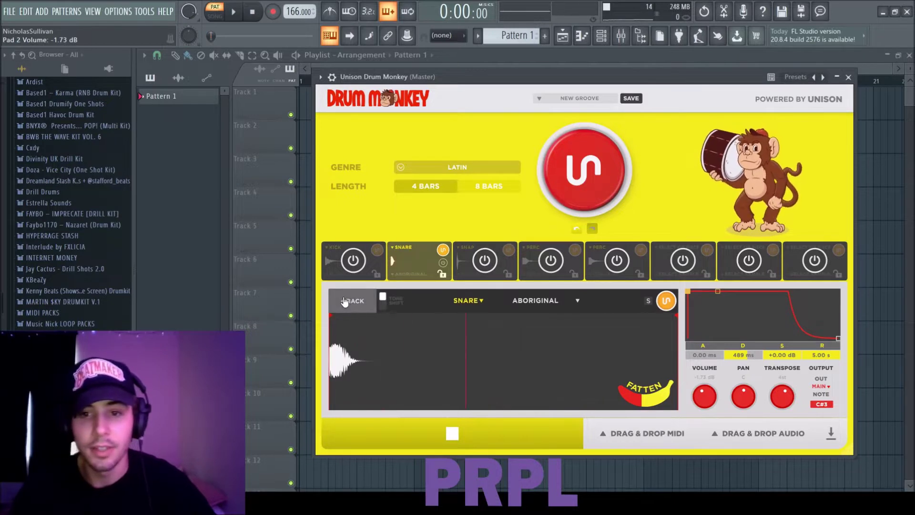
# - Randomize the snare sample, load Aboriginal from the snare sample list again and return to the pattern grid
pyautogui.click(667, 302)
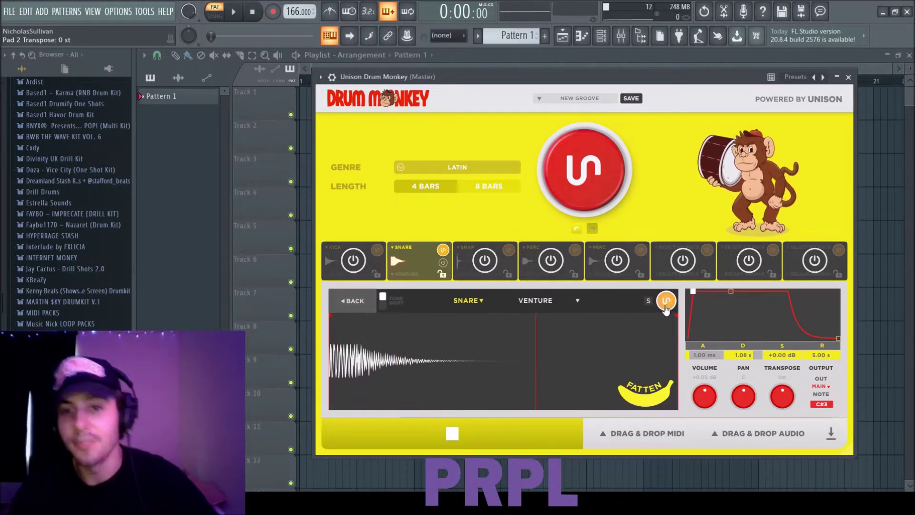
pyautogui.click(577, 300)
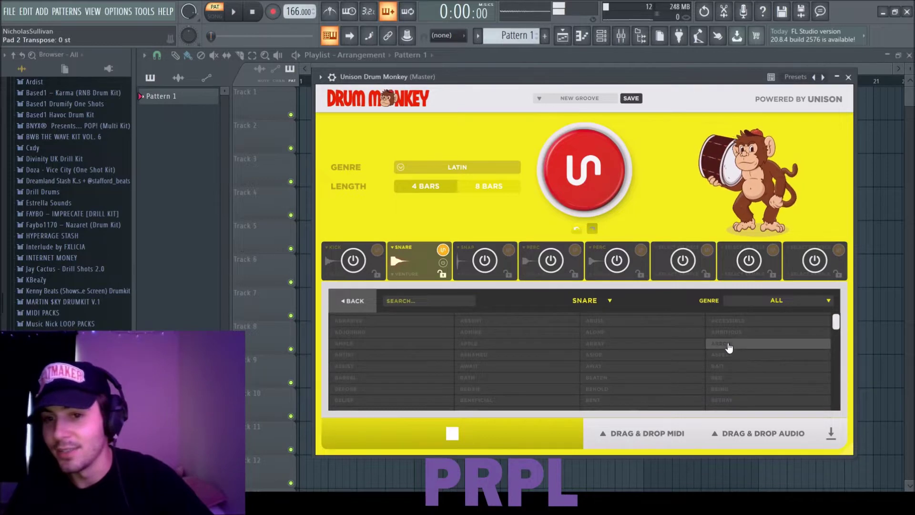
pyautogui.click(728, 367)
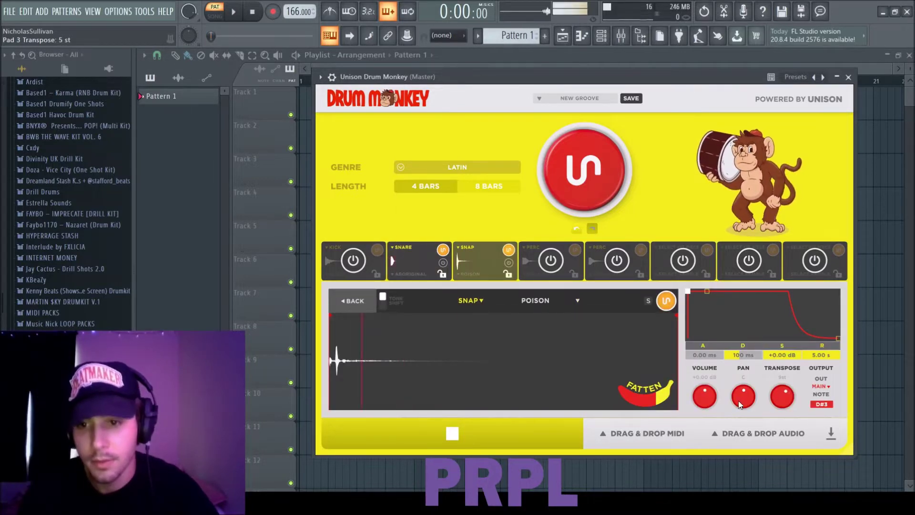
pyautogui.click(353, 301)
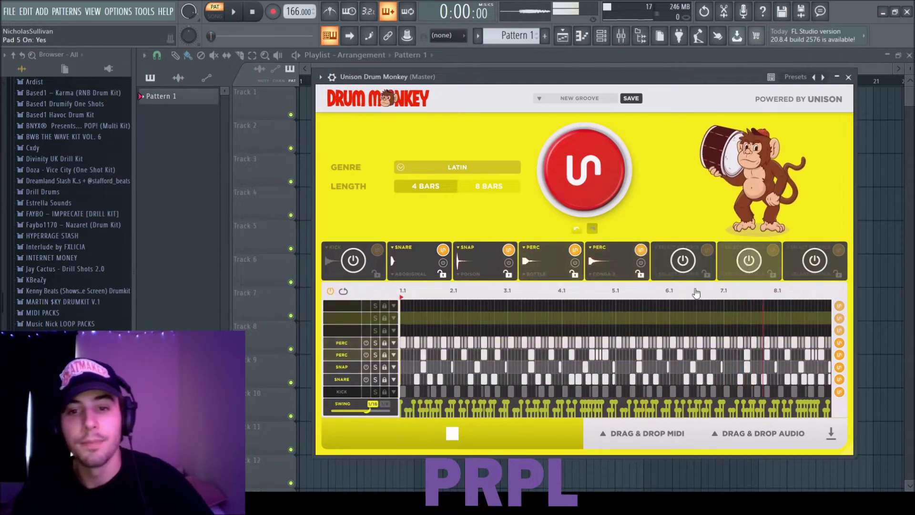
# - Generate a new Latin groove and set the project tempo to 100 BPM
pyautogui.click(592, 173)
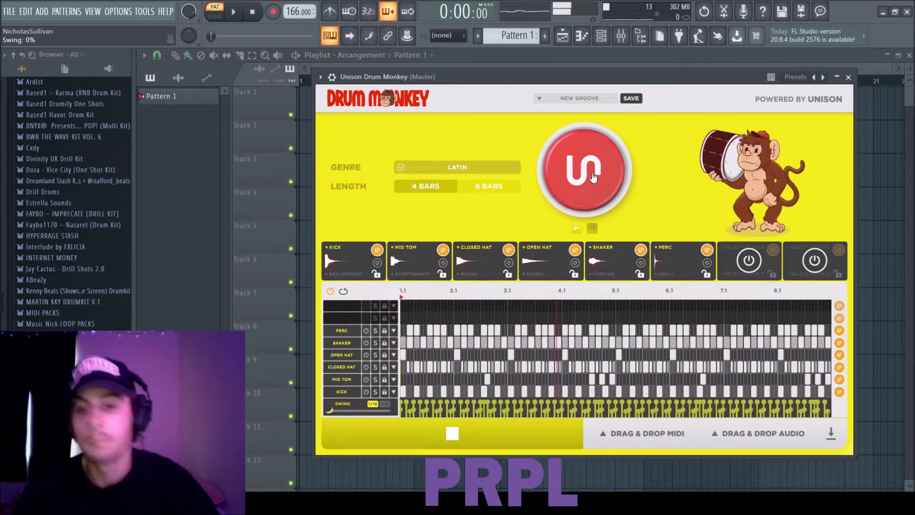
pyautogui.moveTo(294, 12); pyautogui.dragTo(294, 17)
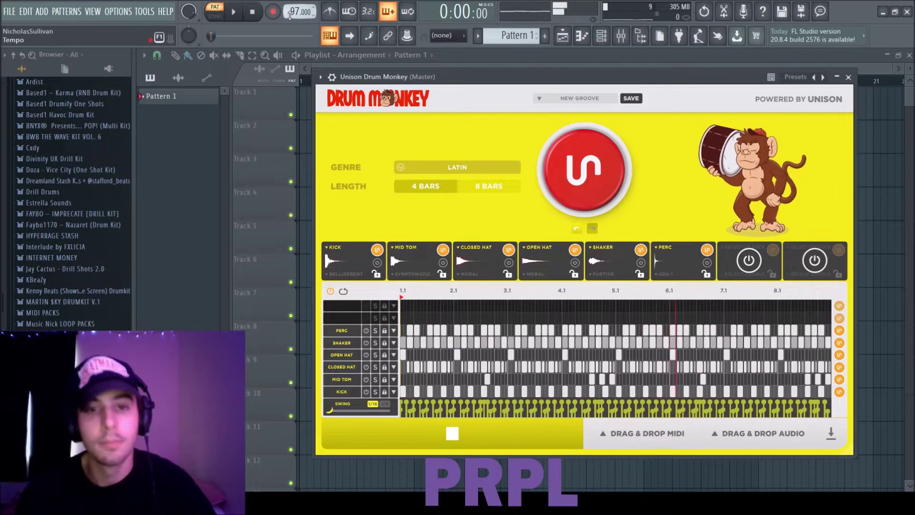
pyautogui.scroll(1, 290, 15)
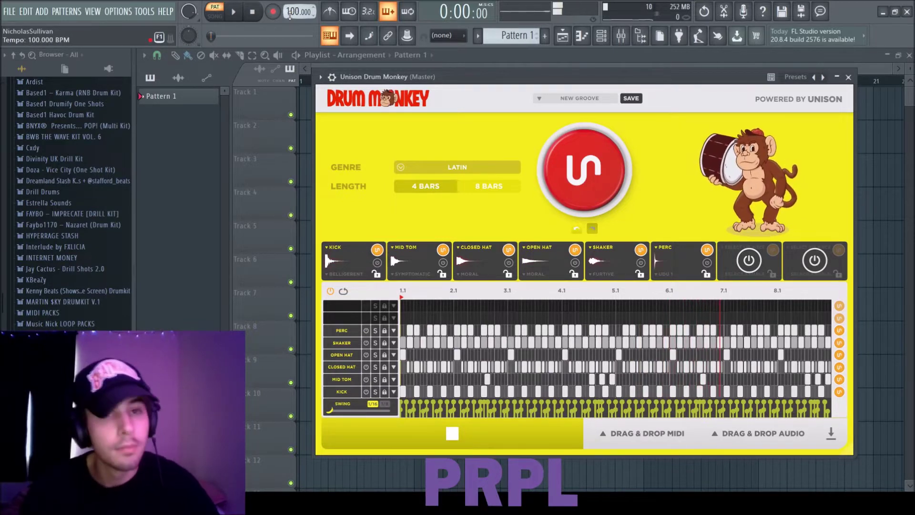
# - Open the closed hat's settings and load the Stingy sample from its sample list
pyautogui.click(472, 262)
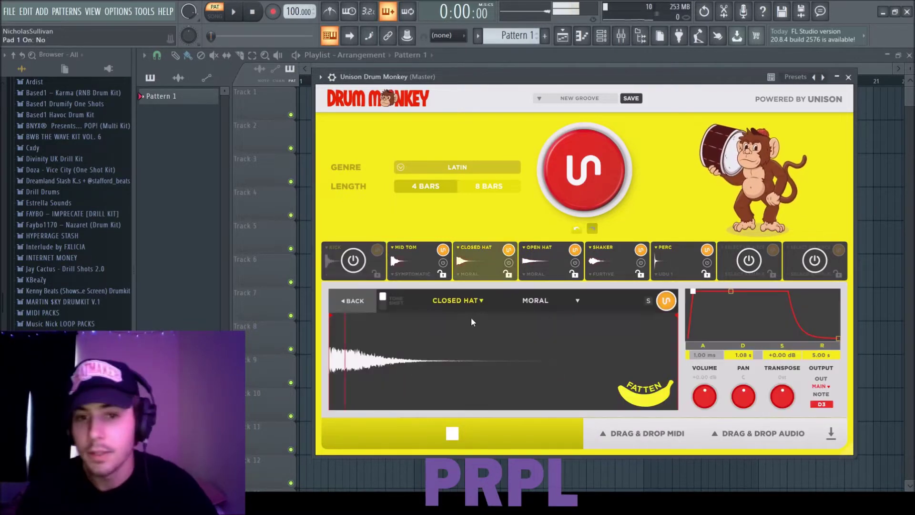
pyautogui.click(578, 302)
pyautogui.scroll(-10, 477, 377)
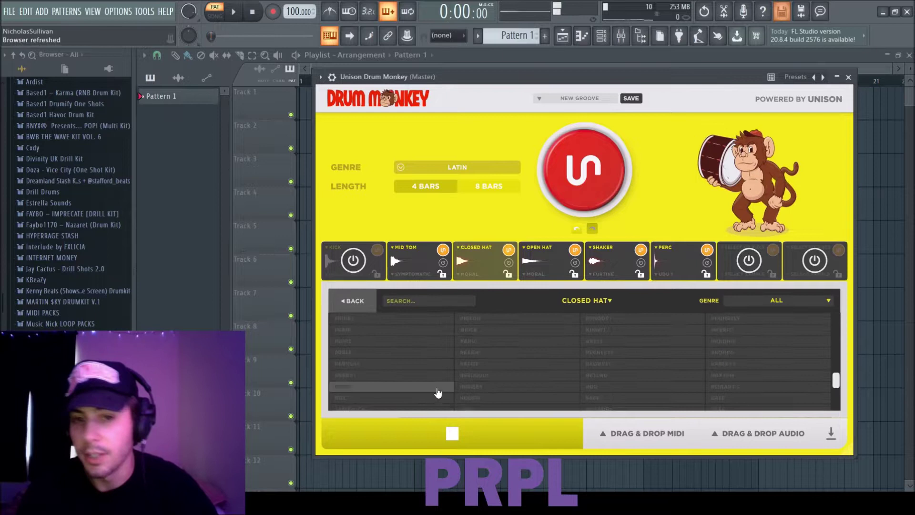
pyautogui.click(398, 390)
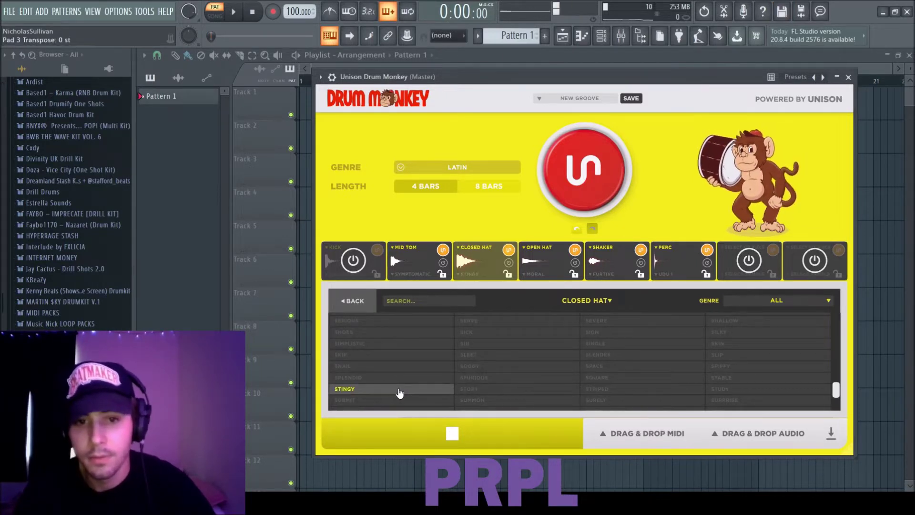
# - Fatten the closed hat, pan it to 15L and return to the pattern grid
pyautogui.click(361, 304)
pyautogui.moveTo(646, 404); pyautogui.dragTo(642, 401)
pyautogui.moveTo(744, 393); pyautogui.dragTo(741, 415)
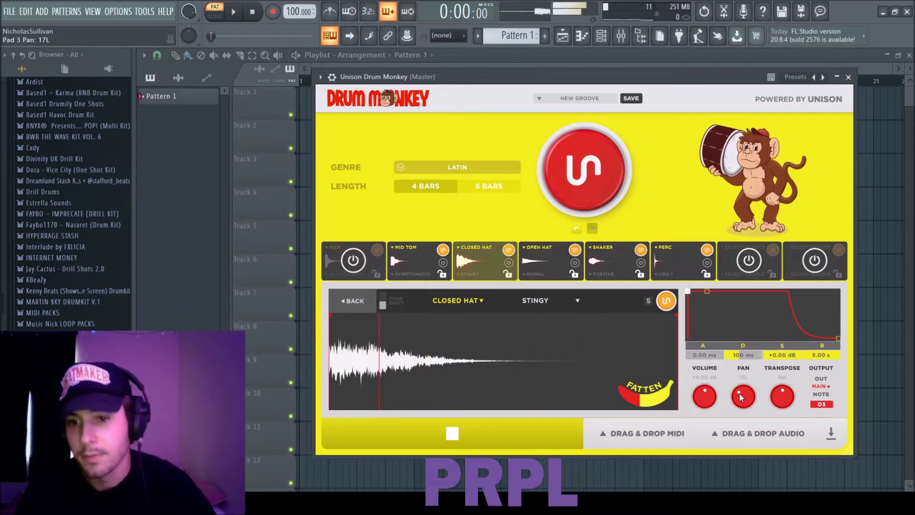
pyautogui.click(379, 304)
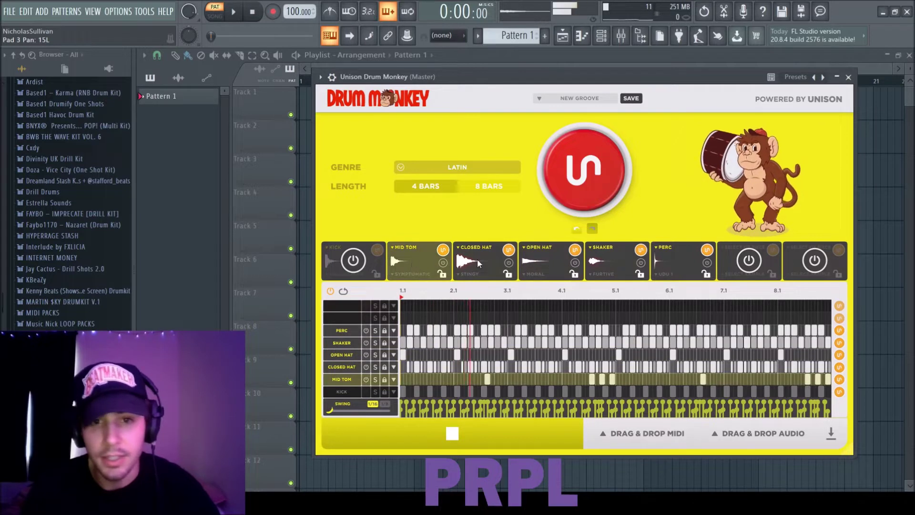
# - Fatten the shaker to about 24% and pan it to 14R
pyautogui.click(609, 280)
pyautogui.moveTo(630, 401); pyautogui.dragTo(629, 394)
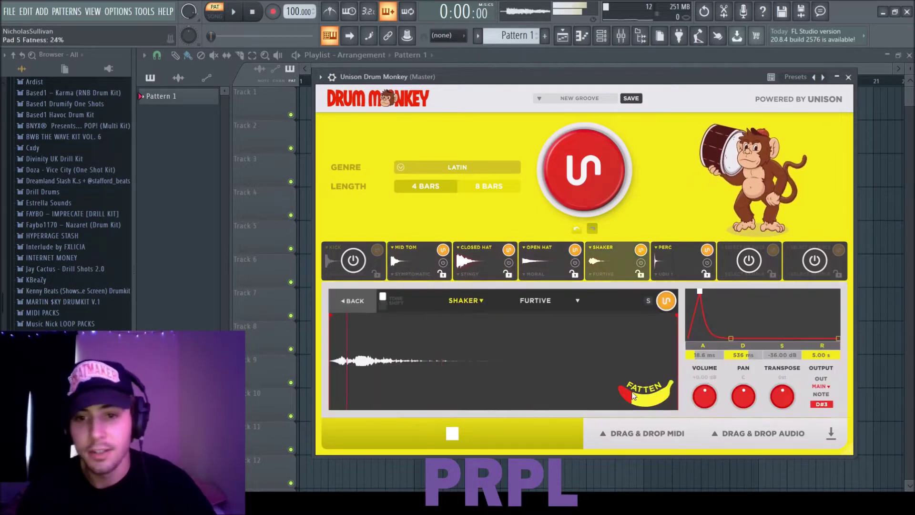
pyautogui.moveTo(739, 372); pyautogui.dragTo(740, 369)
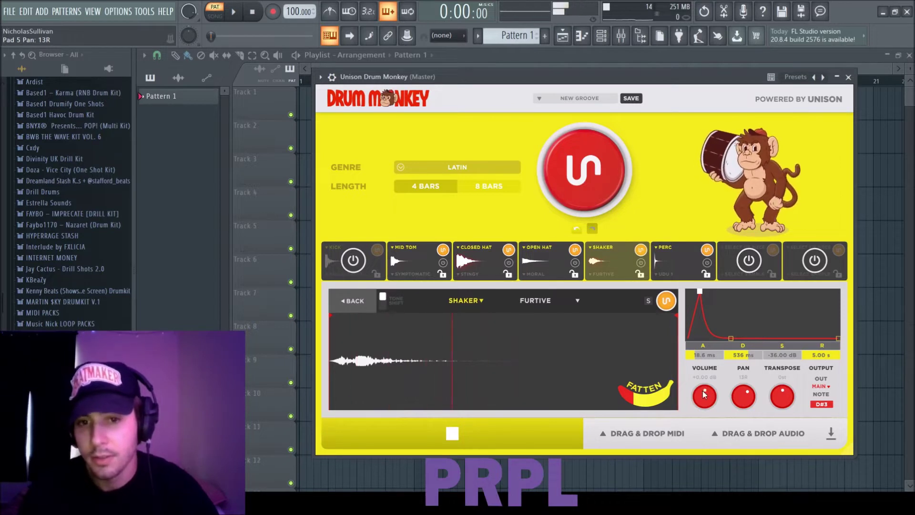
pyautogui.moveTo(747, 395); pyautogui.dragTo(746, 394)
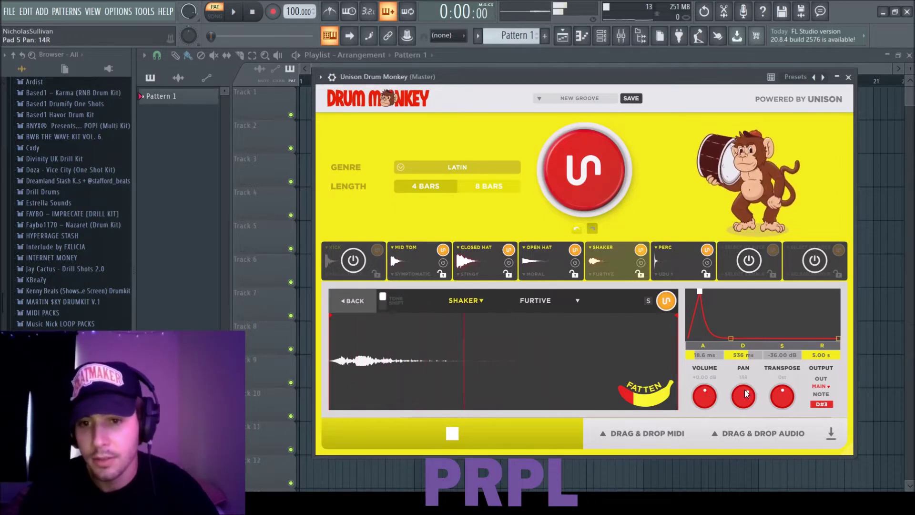
# - Fatten the open hat and lower its volume to -5.86 dB
pyautogui.click(535, 271)
pyautogui.moveTo(661, 380); pyautogui.dragTo(676, 399)
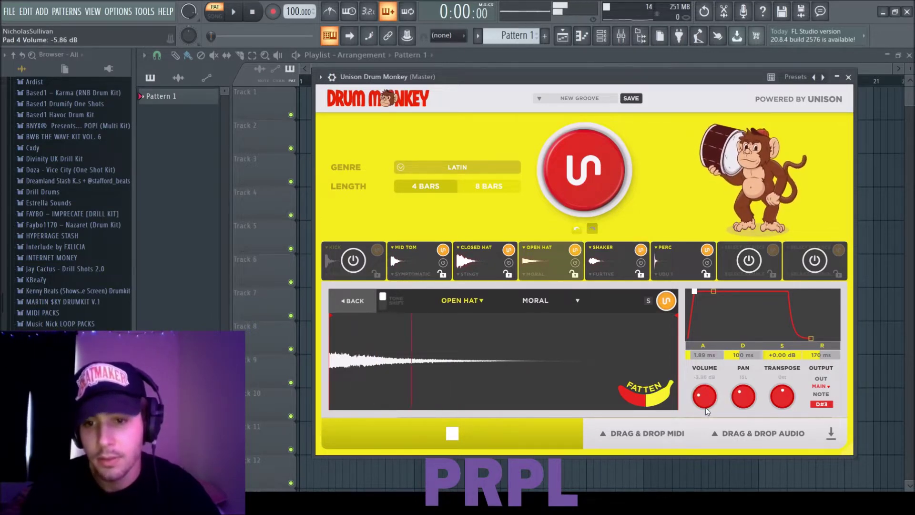
# - Pan the perc to 6R and lower the closed hat's volume to -5.67 dB
pyautogui.click(656, 266)
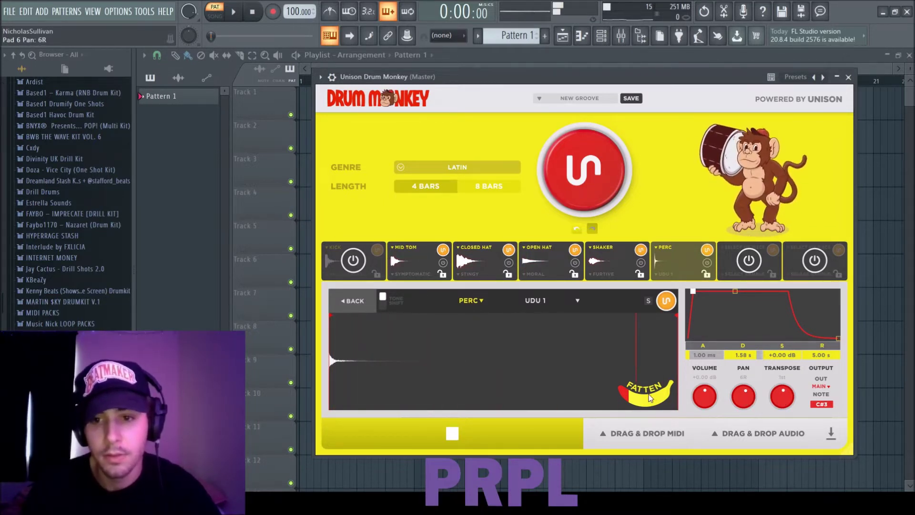
pyautogui.click(469, 261)
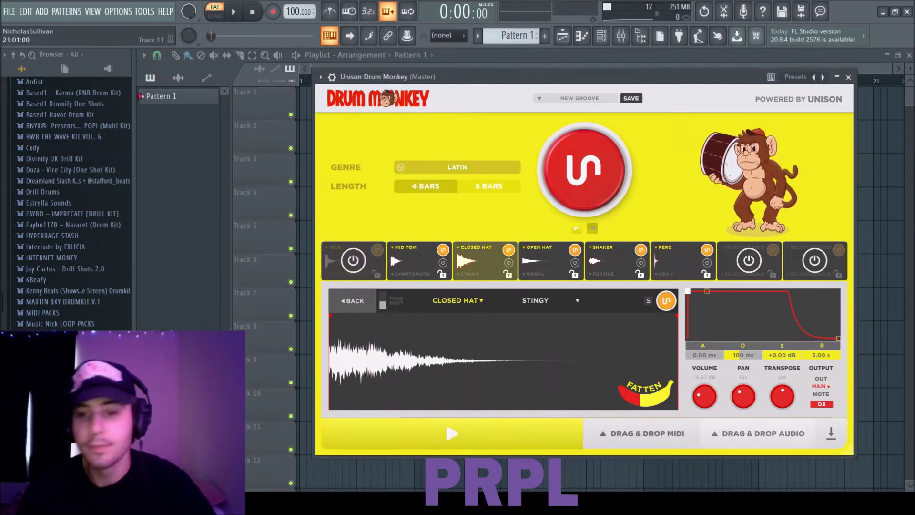
# - Export the finished Latin groove as an audio file
pyautogui.click(825, 437)
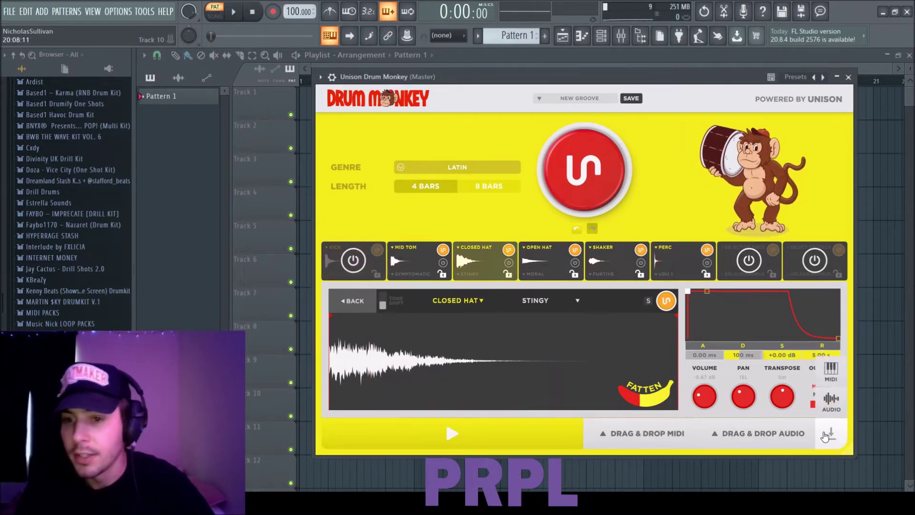
pyautogui.click(831, 400)
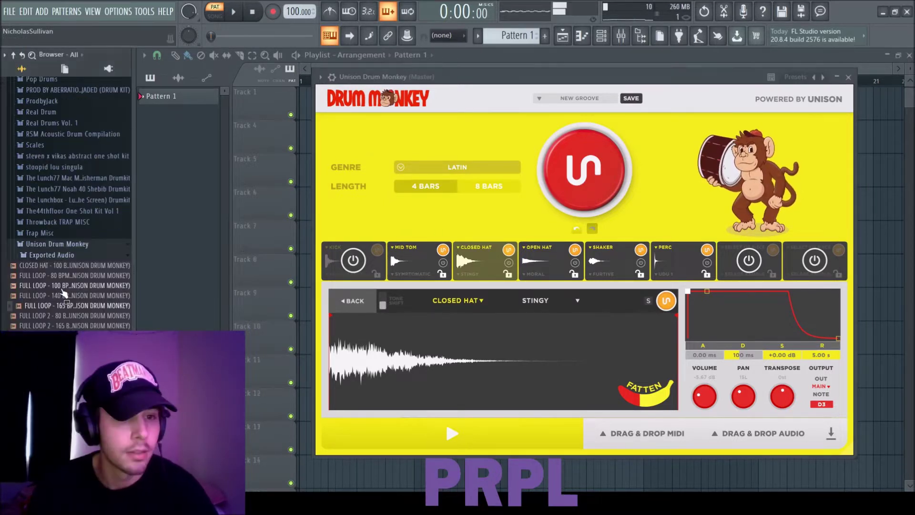
# - Audition the full loops at 80, 100, 140 and 165 BPM and Full Loop 2 at 80 BPM in the Exported Audio folder
pyautogui.click(61, 276)
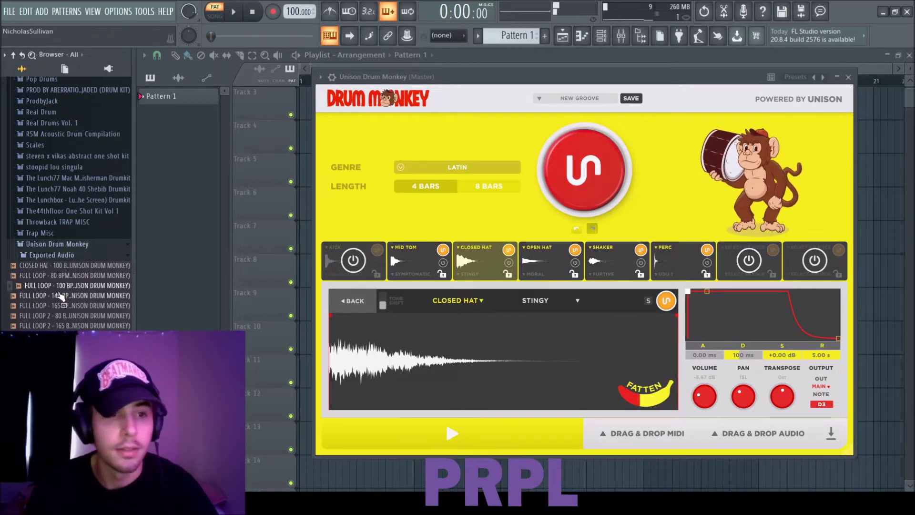
pyautogui.click(62, 286)
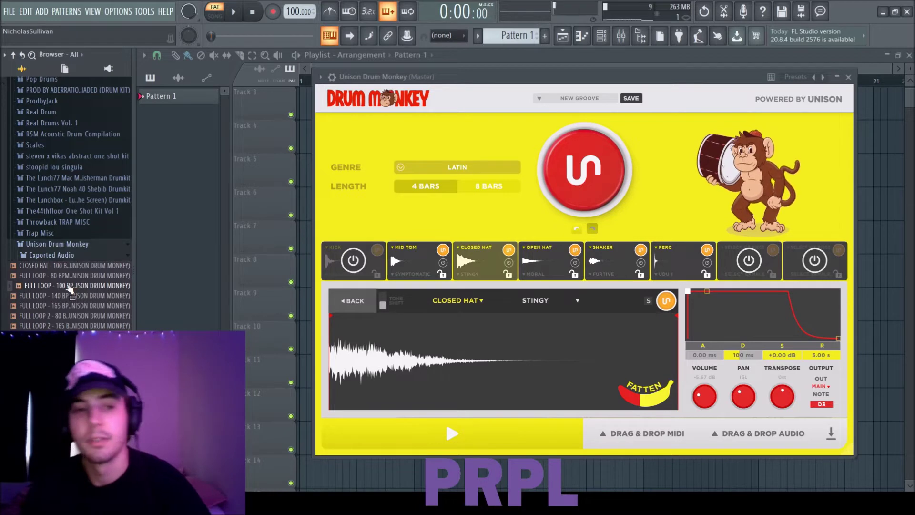
pyautogui.press('Up')
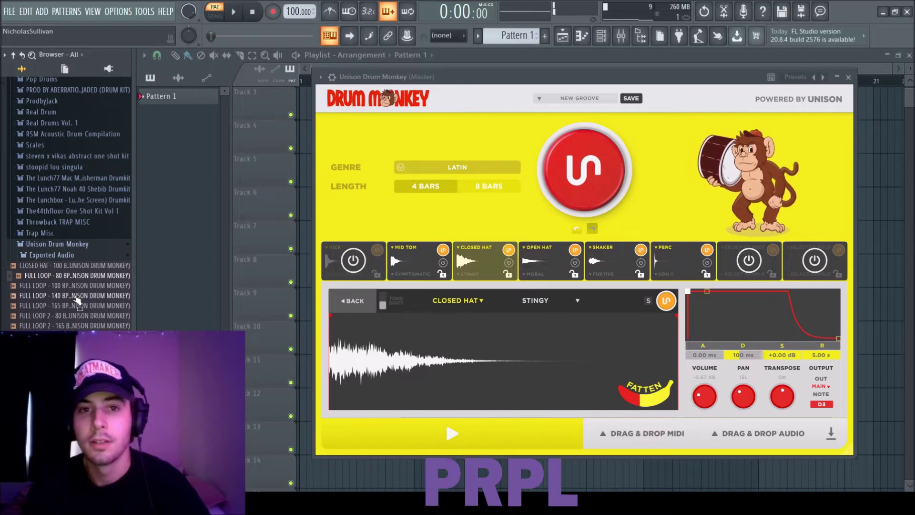
pyautogui.click(76, 297)
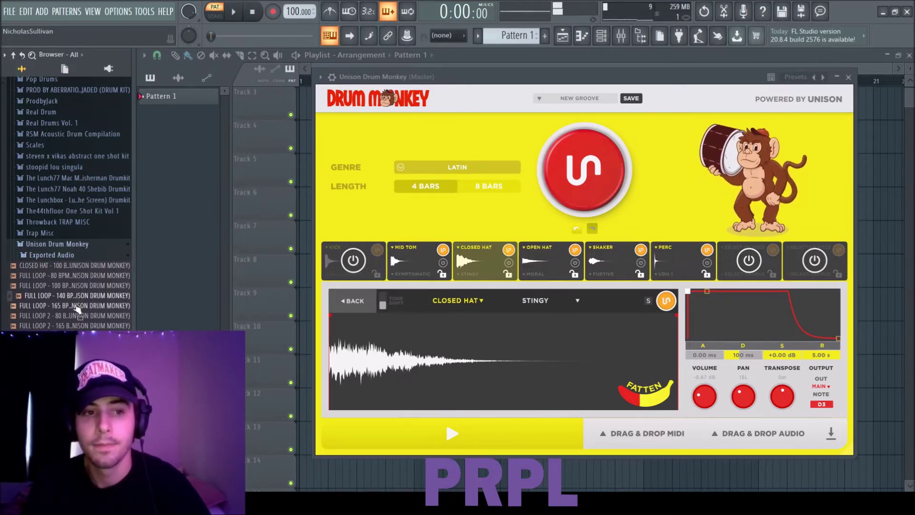
pyautogui.click(75, 306)
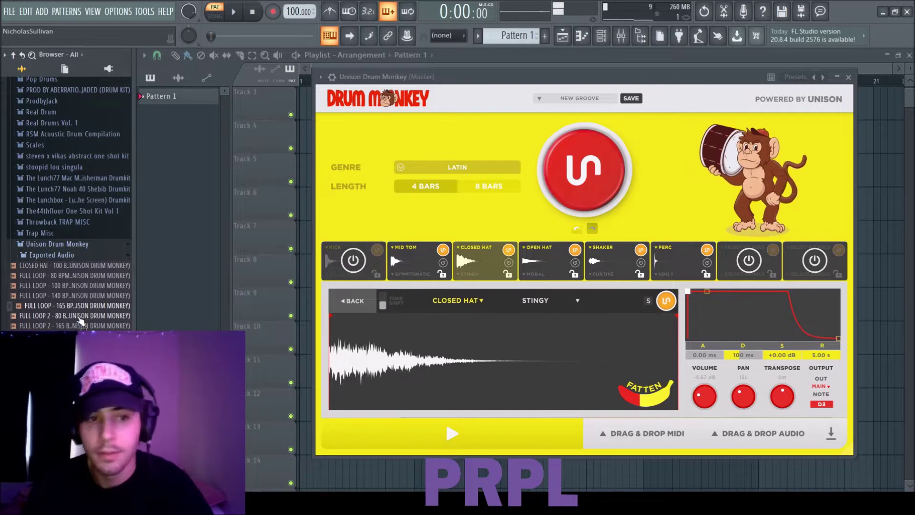
pyautogui.click(81, 318)
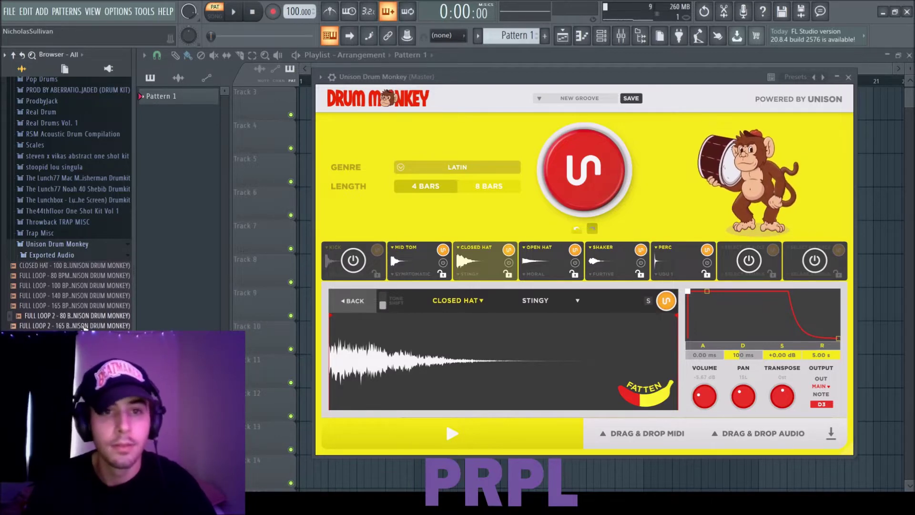
# - Audition Billionaire 165, Frost 140, Texture 165 and Turbulence 81 in the 2021 Drum Loops for Samples folder, and collapse the loop pack folders
pyautogui.click(54, 255)
pyautogui.scroll(5, 60, 271)
pyautogui.click(79, 200)
pyautogui.click(65, 211)
pyautogui.click(61, 233)
pyautogui.click(61, 244)
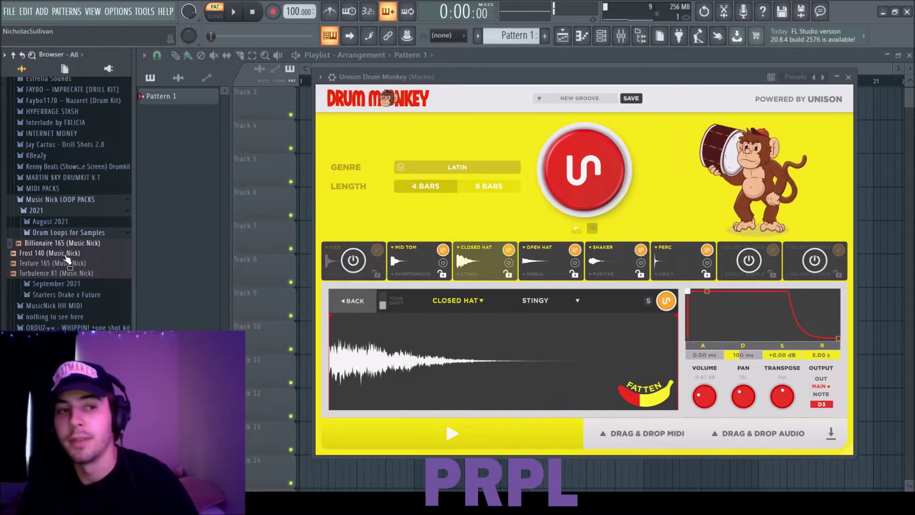
pyautogui.click(66, 254)
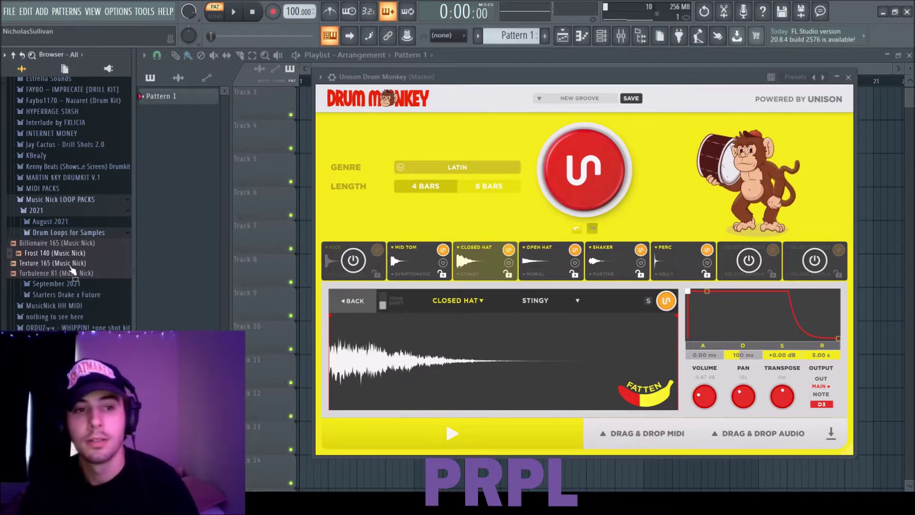
pyautogui.click(70, 264)
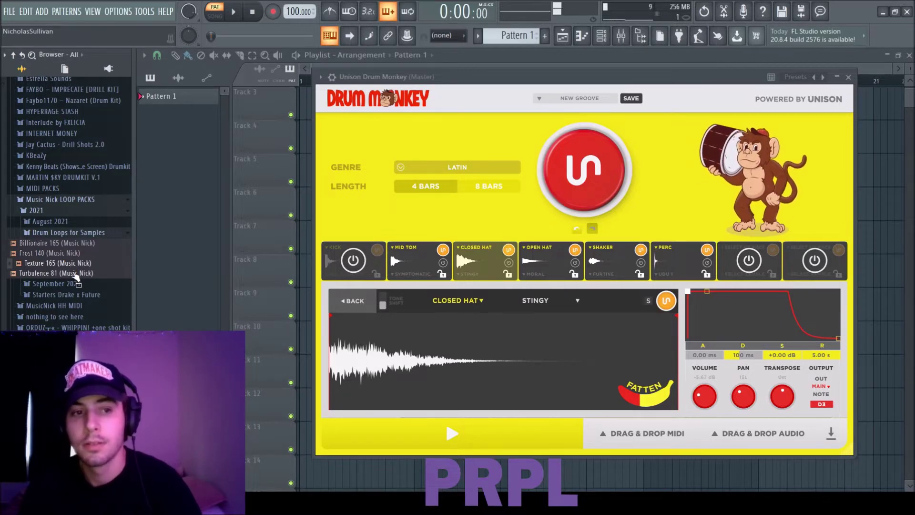
pyautogui.click(75, 274)
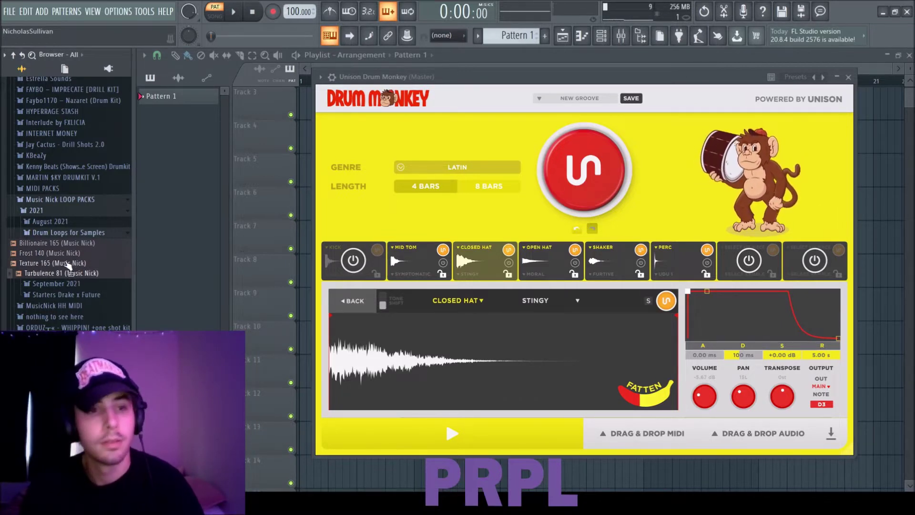
pyautogui.click(60, 234)
pyautogui.click(53, 212)
pyautogui.click(54, 200)
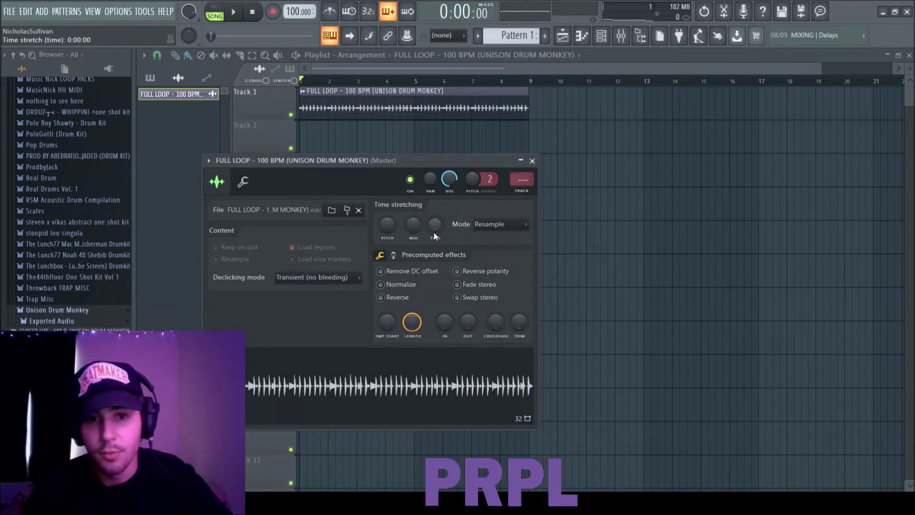
# - Adjust the 100 BPM full loop's time stretching, play it at 88 BPM and set the project tempo to 94 BPM
pyautogui.moveTo(435, 236); pyautogui.dragTo(434, 224)
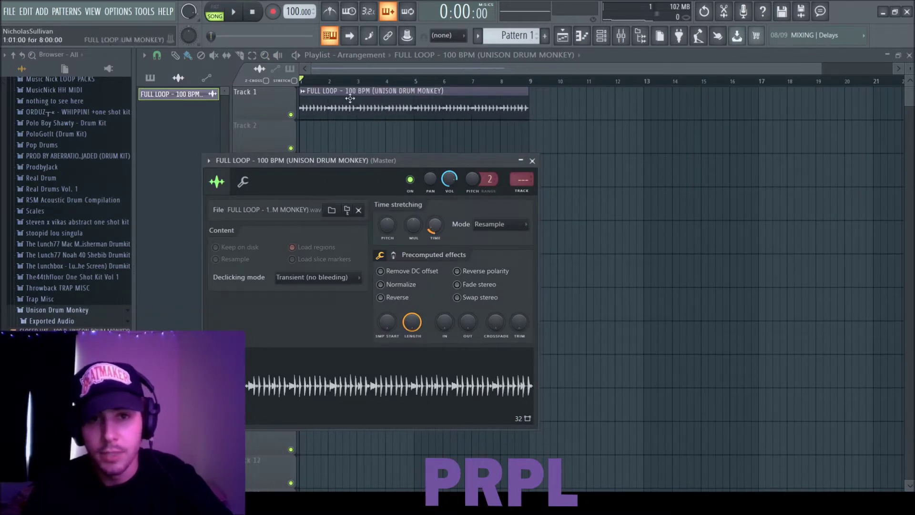
pyautogui.moveTo(293, 7); pyautogui.dragTo(294, 19)
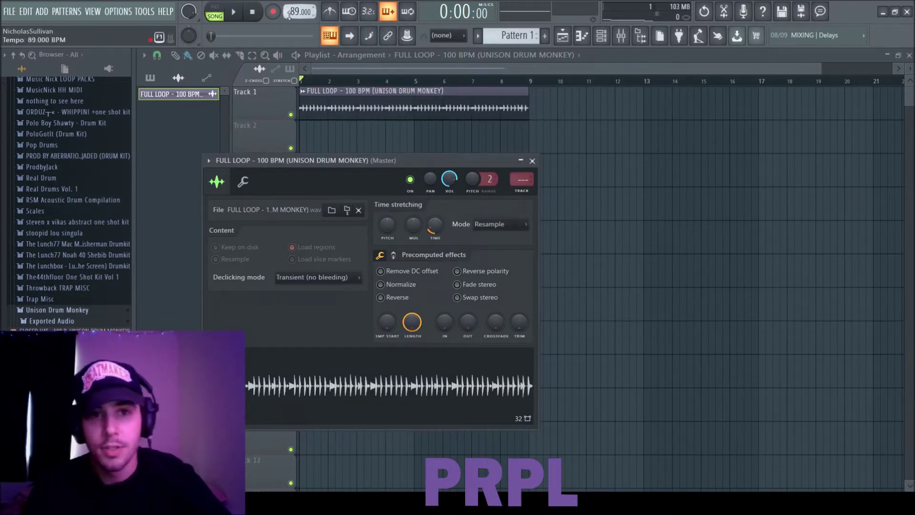
pyautogui.press('space')
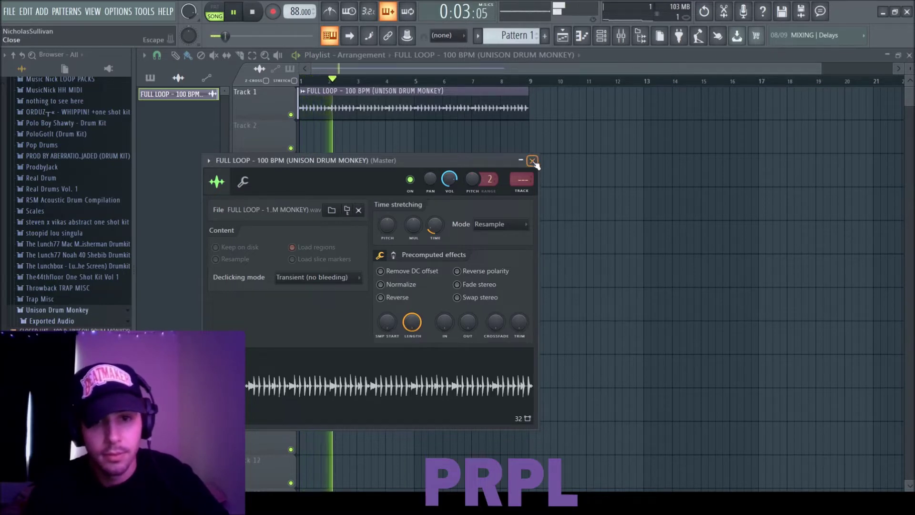
pyautogui.moveTo(300, 12); pyautogui.dragTo(300, 1)
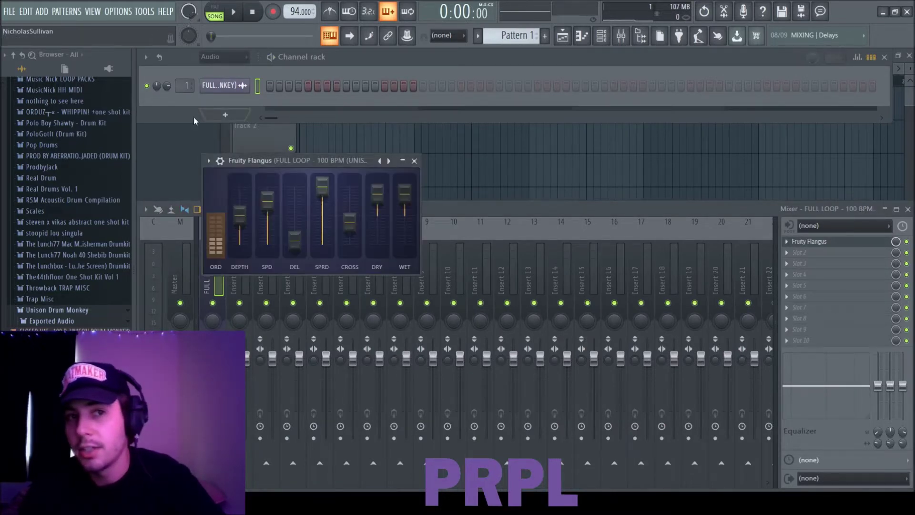
# - Play the loop and shape it in Fruity parametric EQ 2, cutting band 2 to -2.2 dB near 182 Hz and moving band 6 into the highs
pyautogui.press('space')
pyautogui.moveTo(246, 212); pyautogui.dragTo(288, 226)
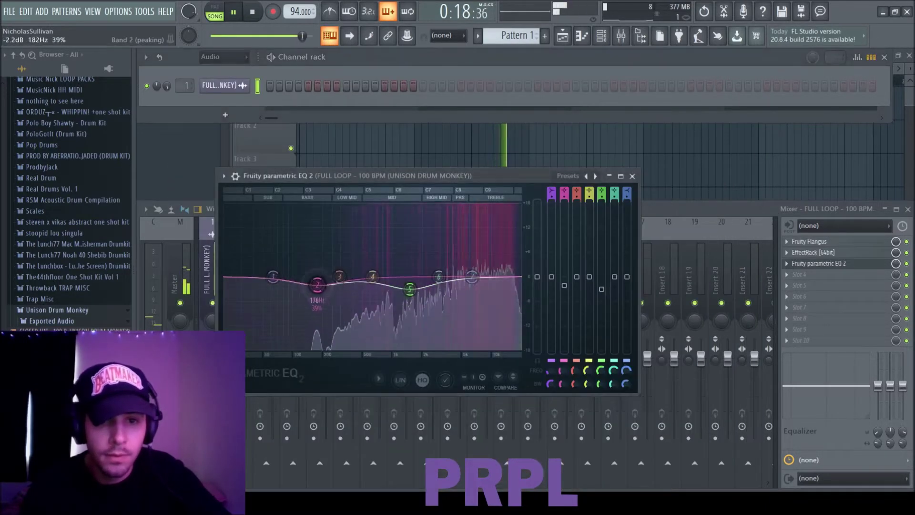
pyautogui.moveTo(439, 277)
pyautogui.mouseDown()
pyautogui.moveTo(490, 306)
pyautogui.moveTo(505, 300)
pyautogui.moveTo(498, 286)
pyautogui.mouseUp()
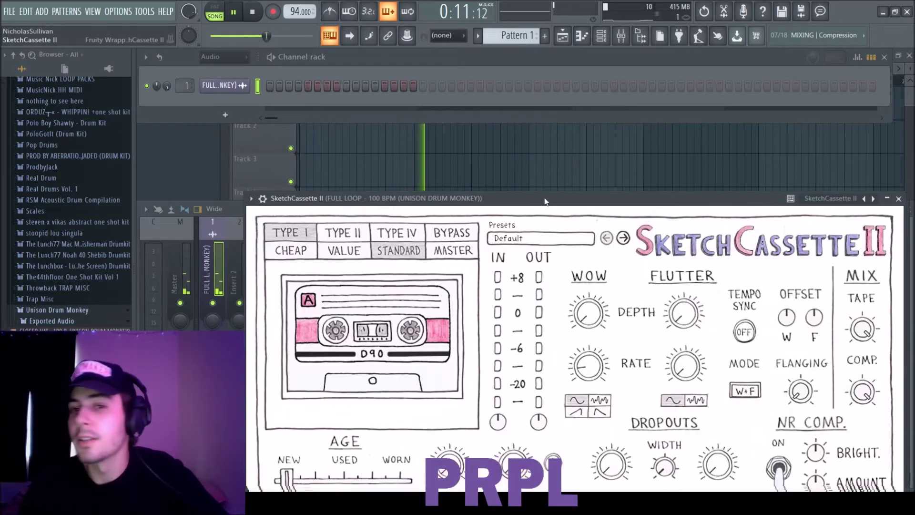
# - Load the In The Garage preset in SketchCassette II, lower its hiss and raise its saturation
pyautogui.moveTo(545, 201); pyautogui.dragTo(438, 72)
pyautogui.click(516, 108)
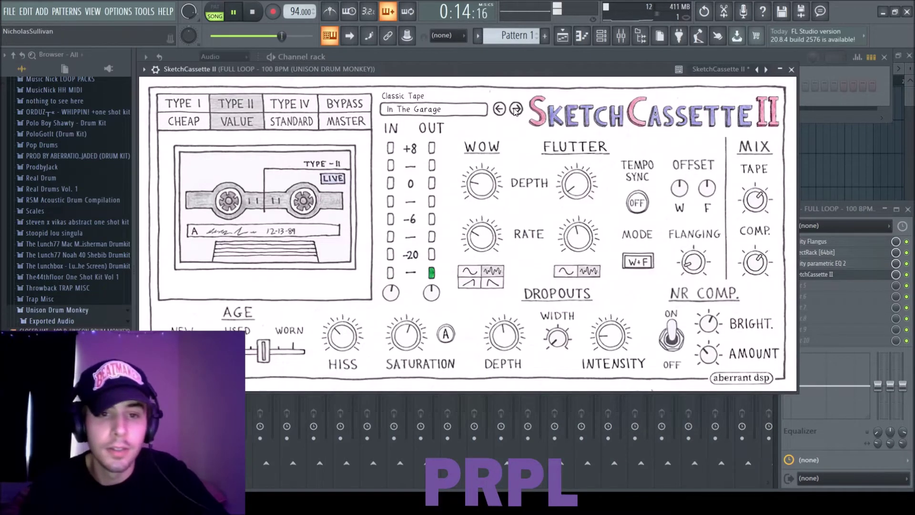
pyautogui.moveTo(348, 340); pyautogui.dragTo(352, 370)
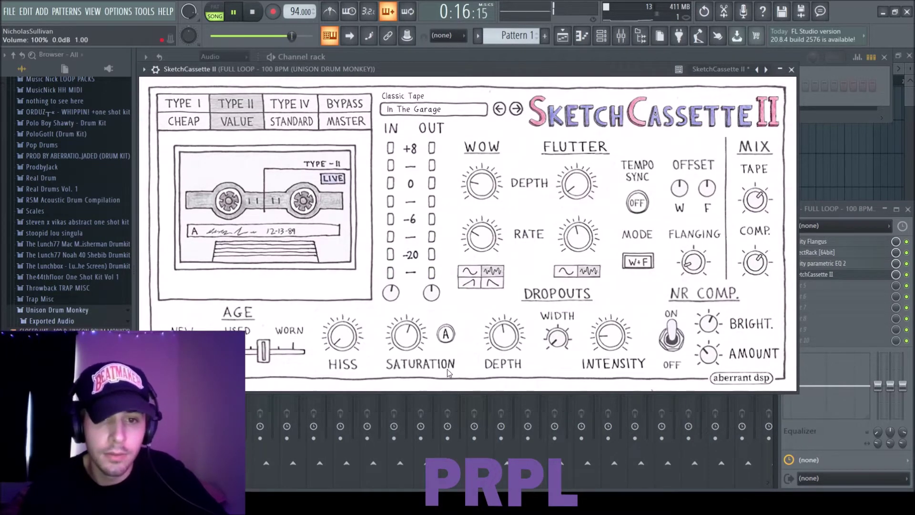
pyautogui.moveTo(407, 338); pyautogui.dragTo(407, 328)
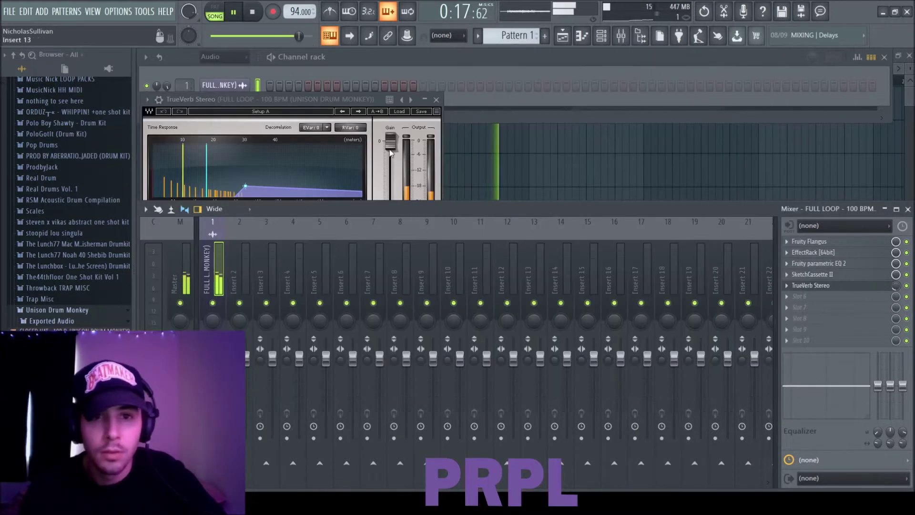
# - Apply RC-20 Retro Color's Drum Break 3 preset with reduced magnitude and move the effect to the loop's second mixer slot
pyautogui.click(436, 99)
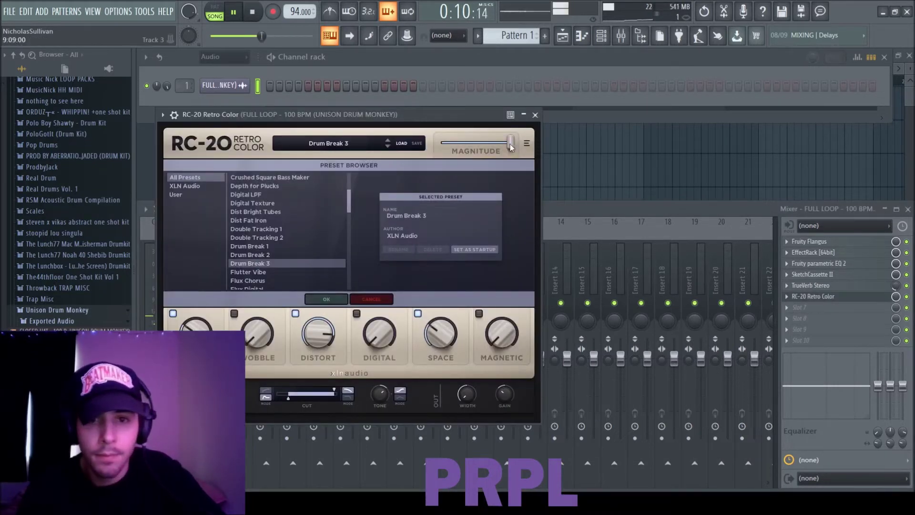
pyautogui.click(328, 302)
pyautogui.moveTo(510, 142); pyautogui.dragTo(458, 142)
pyautogui.moveTo(820, 289); pyautogui.dragTo(820, 257)
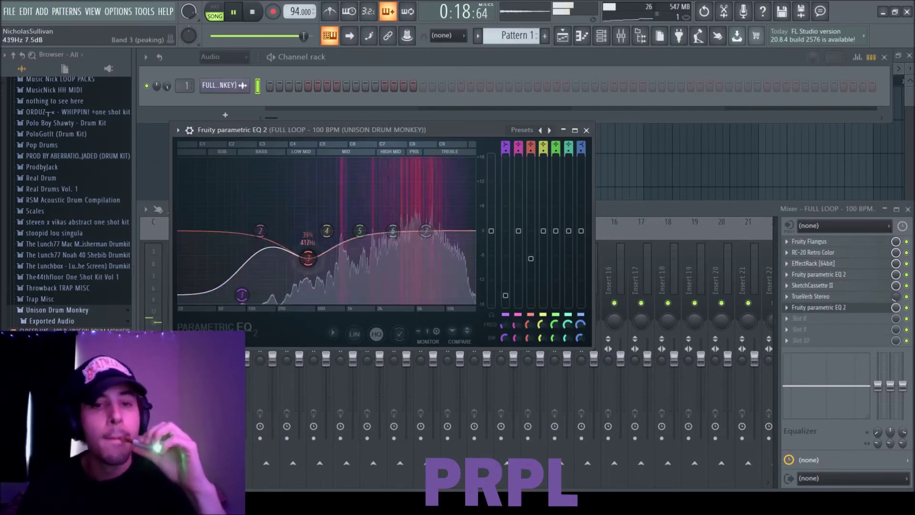
# - Refine the loop's Fruity parametric EQ 2 cut near 412 Hz, move another band higher, and set Ghz Midside Matrix 3's side gain to about 5.0 dB
pyautogui.moveTo(309, 257); pyautogui.dragTo(308, 254)
pyautogui.moveTo(395, 232); pyautogui.dragTo(443, 229)
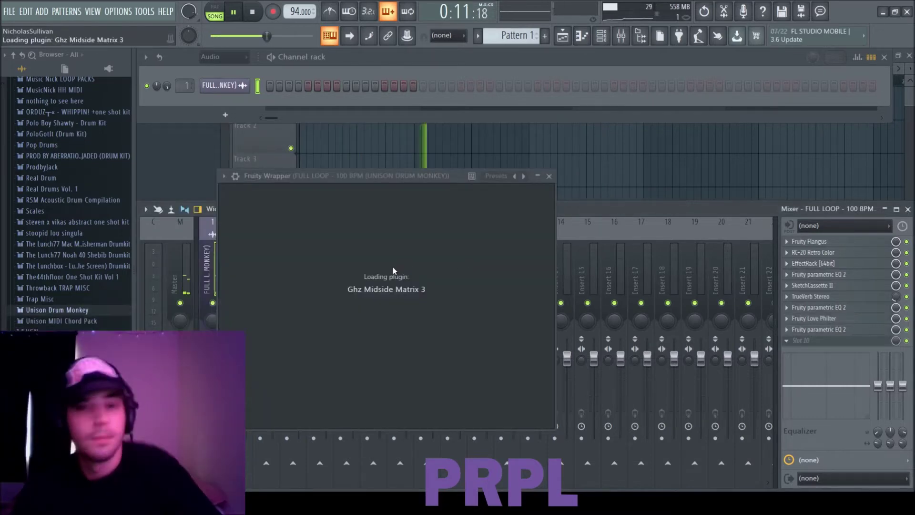
pyautogui.moveTo(435, 252); pyautogui.dragTo(437, 237)
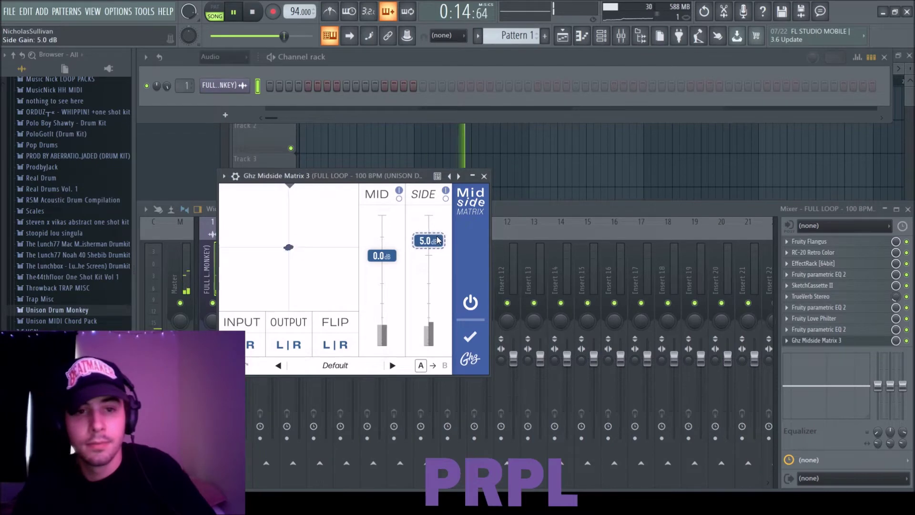
pyautogui.click(484, 176)
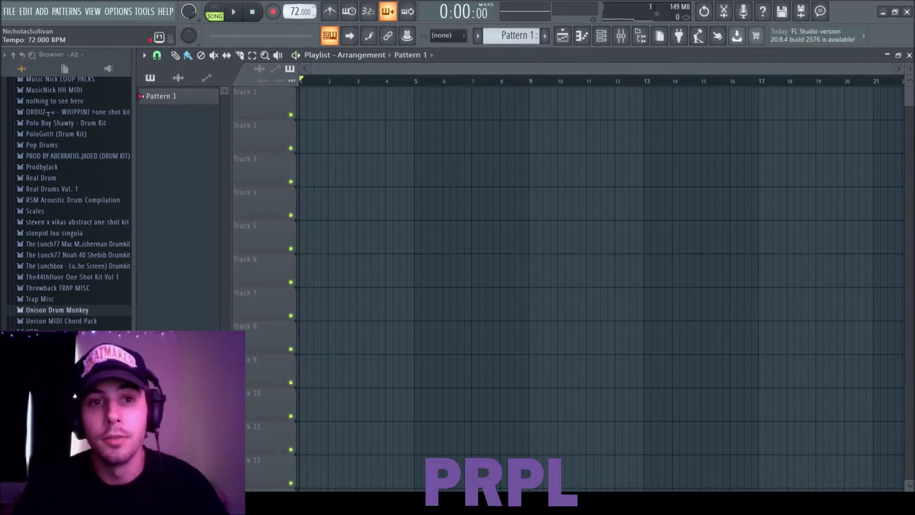
# - Bring up the Unison Drum Monkey channel and set its genre to Ethnic
pyautogui.press('F6')
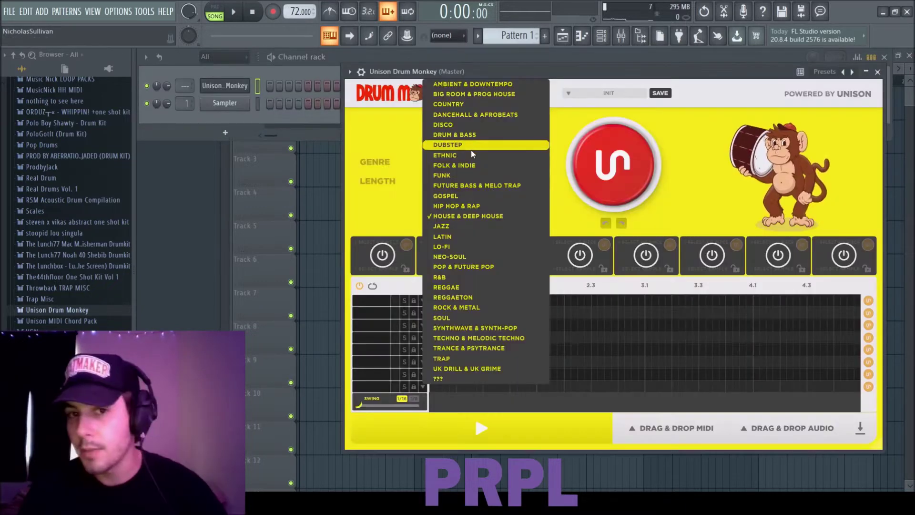
pyautogui.click(475, 157)
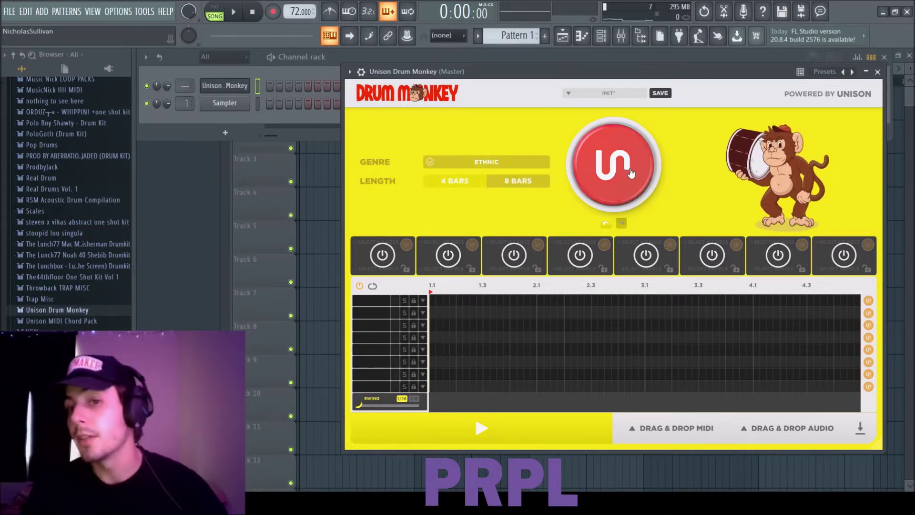
pyautogui.click(605, 224)
pyautogui.click(622, 224)
pyautogui.click(606, 223)
pyautogui.click(622, 224)
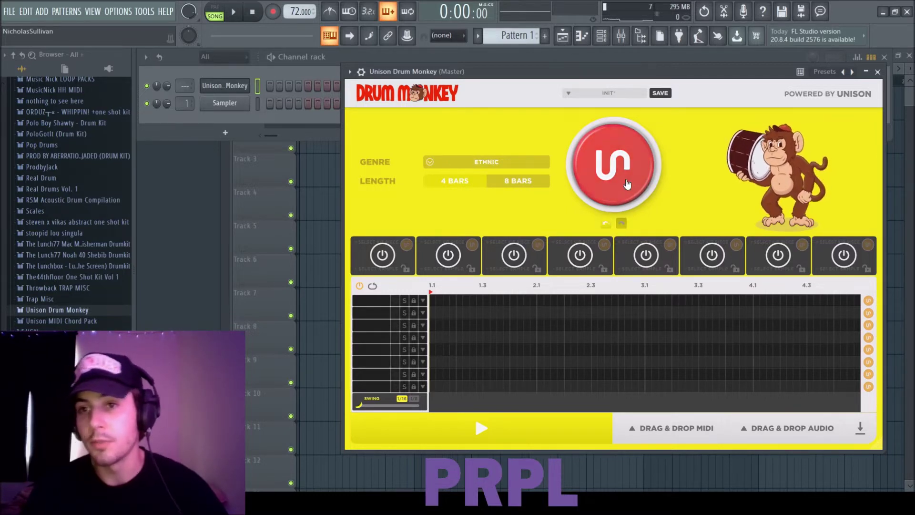
pyautogui.click(604, 224)
pyautogui.click(621, 224)
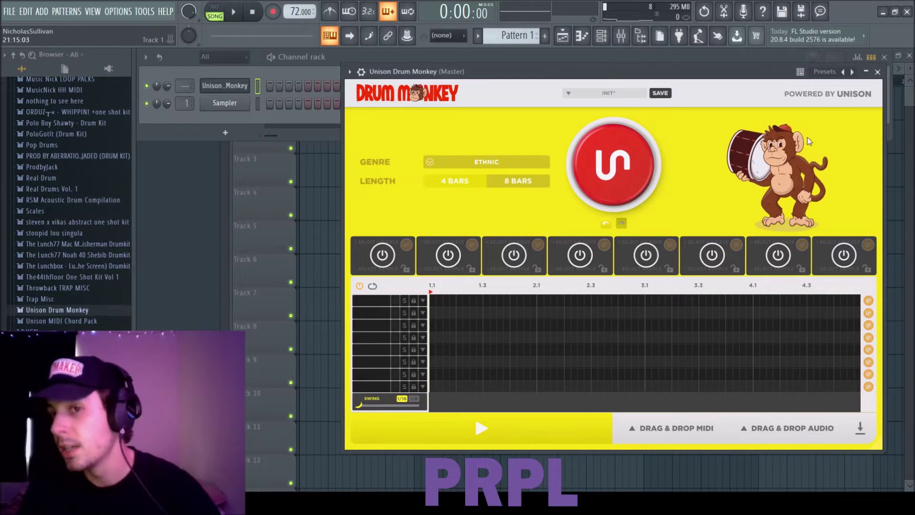
# - Generate a new Ethnic groove in Drum Monkey and play it
pyautogui.click(612, 163)
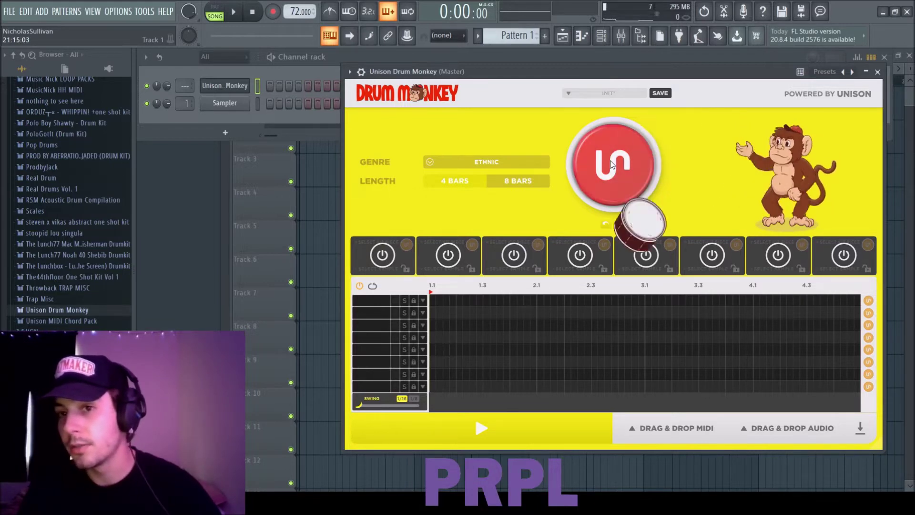
pyautogui.click(480, 428)
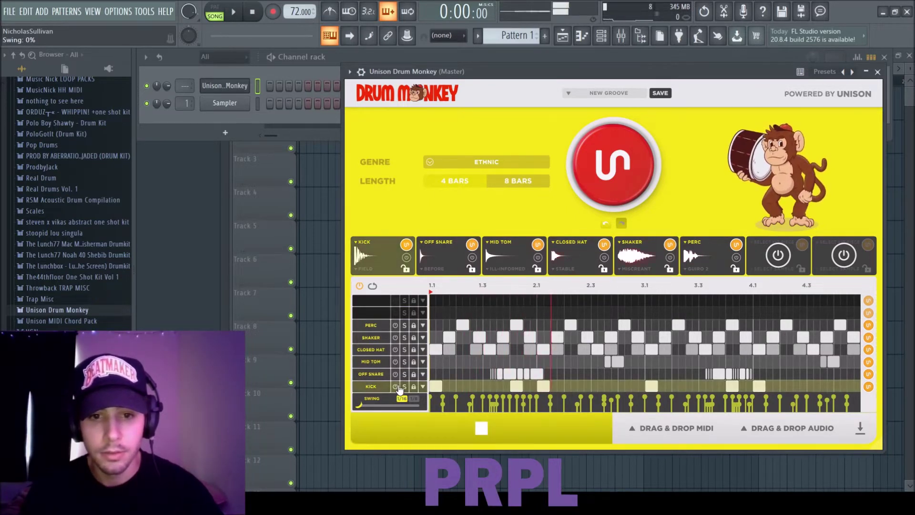
# - Turn off the groove's kick pad and set the project tempo to 84 BPM
pyautogui.scroll(3, 293, 11)
pyautogui.scroll(3, 291, 10)
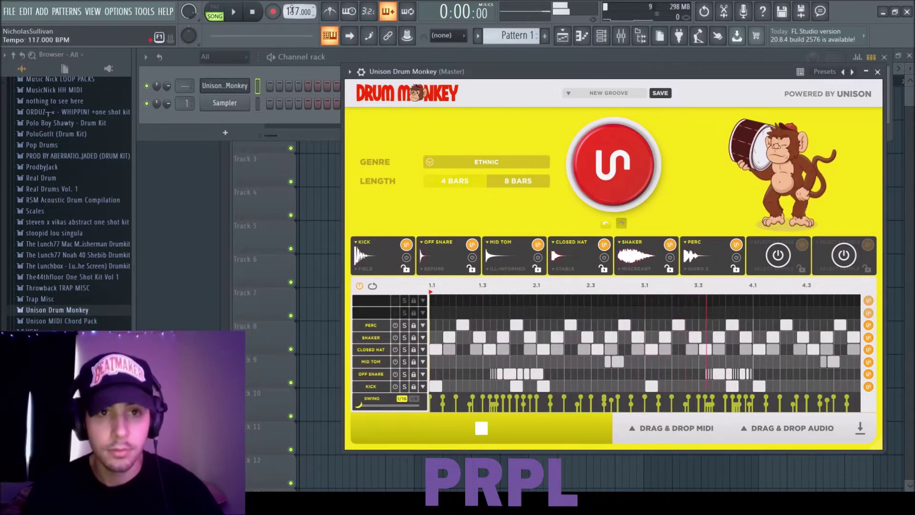
pyautogui.click(349, 260)
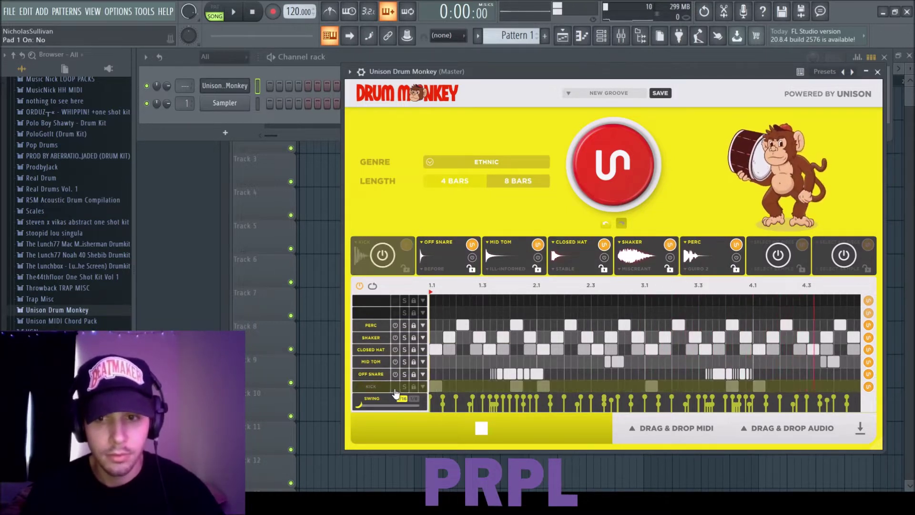
pyautogui.moveTo(292, 12); pyautogui.dragTo(292, 21)
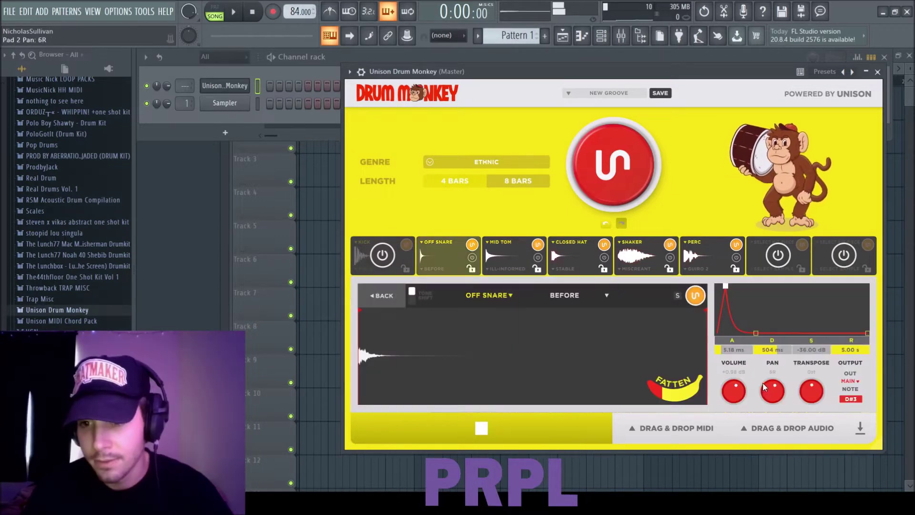
# - Lower the Mid Tom pad's volume to -2.10 dB and pan it to the left
pyautogui.click(502, 258)
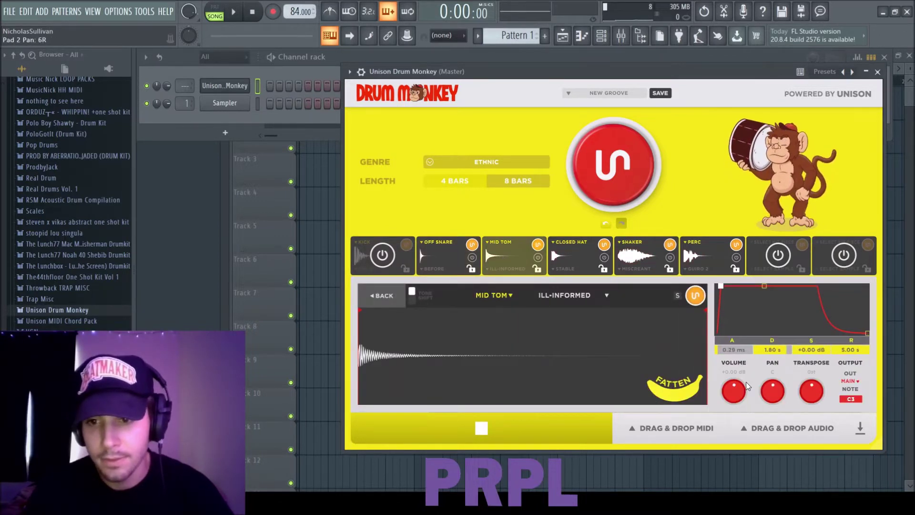
pyautogui.click(554, 262)
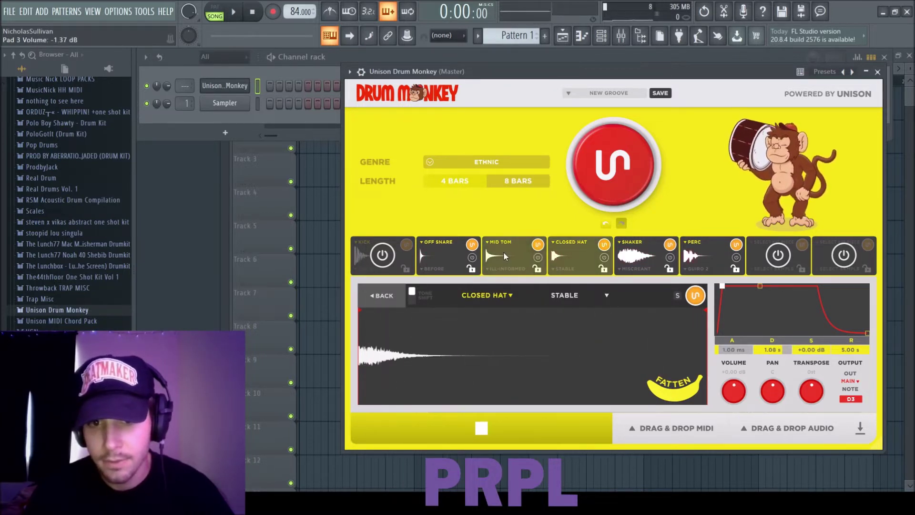
pyautogui.click(504, 256)
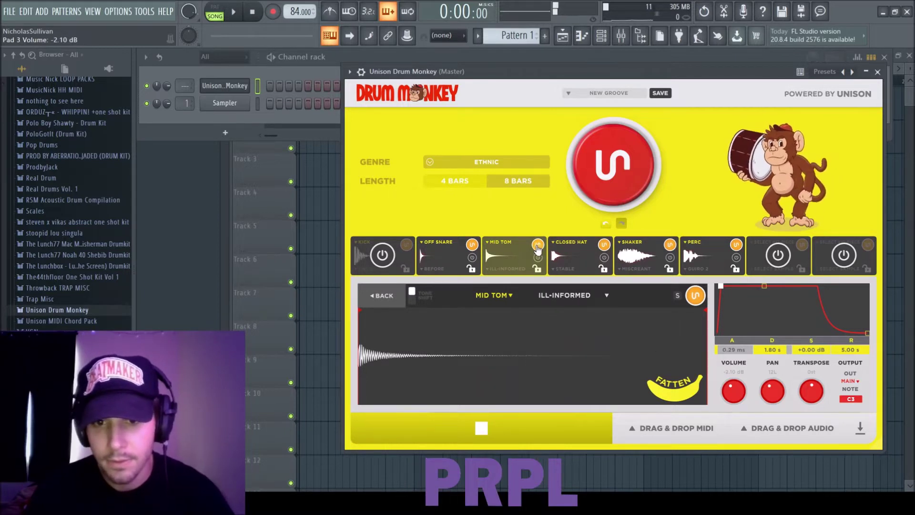
# - Turn off the Mid Tom pad and export the groove as audio
pyautogui.click(537, 244)
pyautogui.click(861, 427)
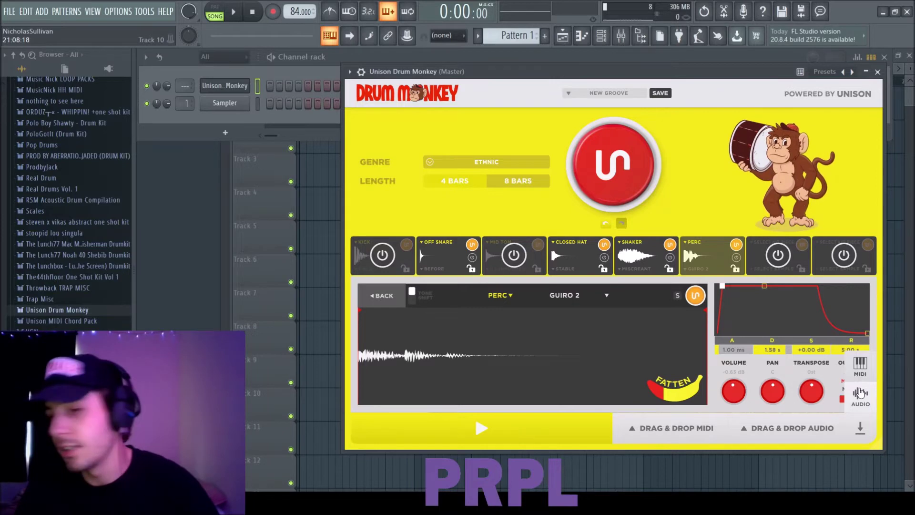
pyautogui.click(861, 392)
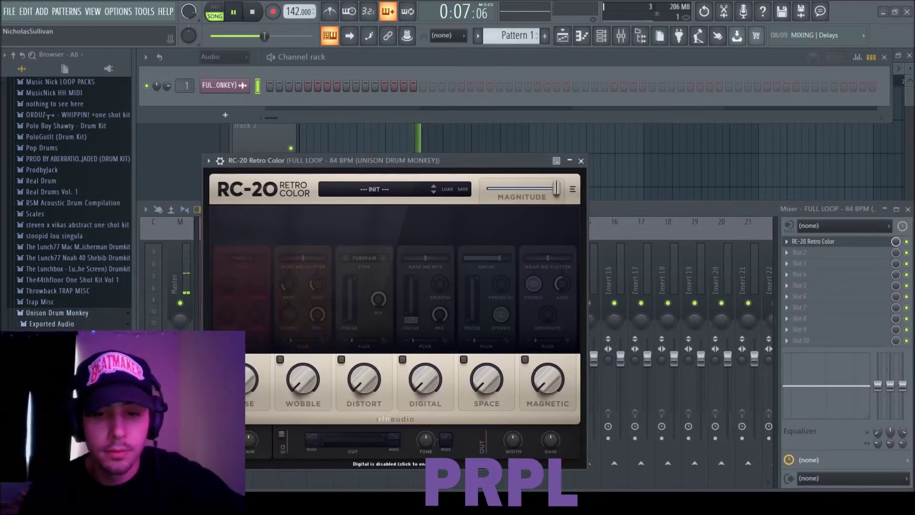
# - Load the Loudness Button preset in RC-20 Retro Color on the 84 BPM loop and reduce its magnitude
pyautogui.click(352, 193)
pyautogui.scroll(-7, 329, 283)
pyautogui.click(328, 283)
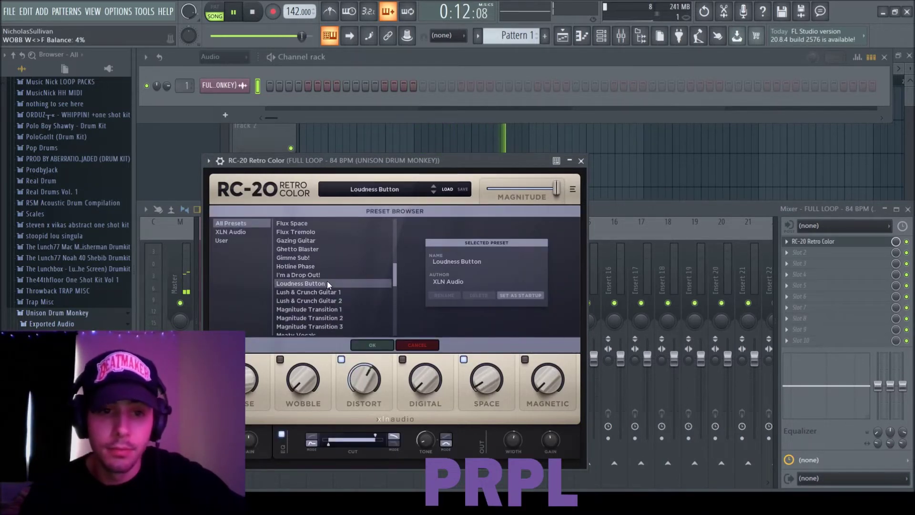
pyautogui.click(372, 344)
pyautogui.moveTo(553, 196); pyautogui.dragTo(507, 197)
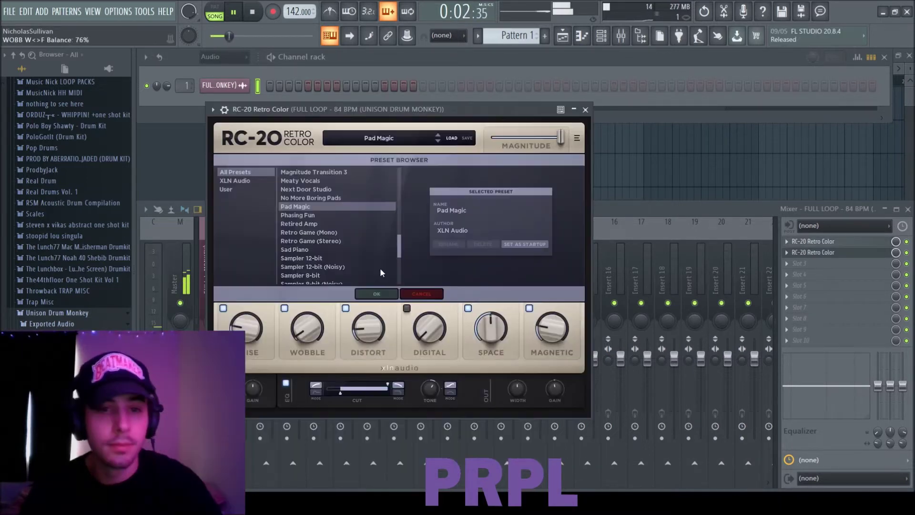
# - Apply the Pad Magic preset in the second RC-20 Retro Color and lower its magnitude to 23%
pyautogui.click(376, 293)
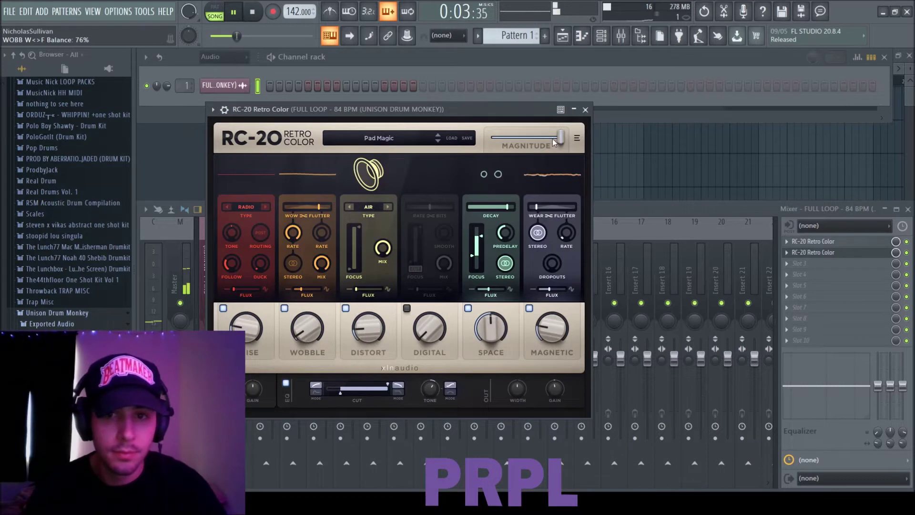
pyautogui.moveTo(554, 143); pyautogui.dragTo(503, 140)
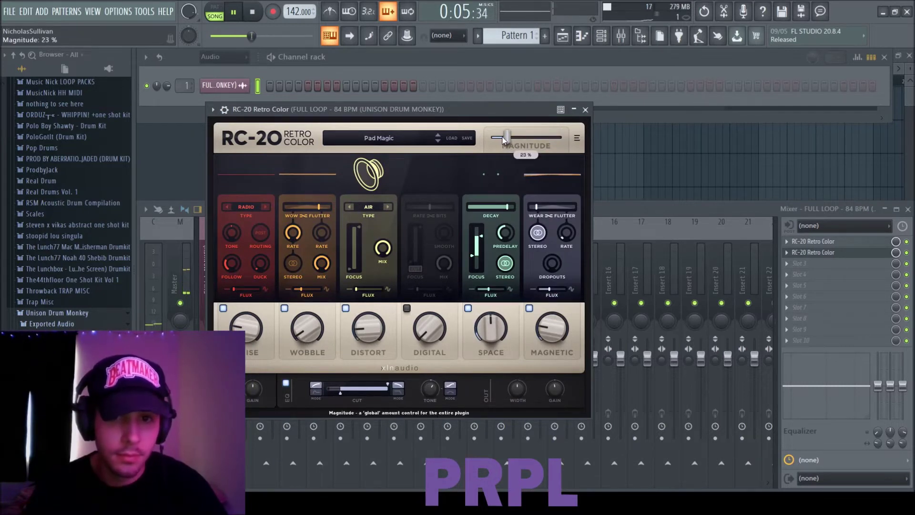
pyautogui.click(586, 111)
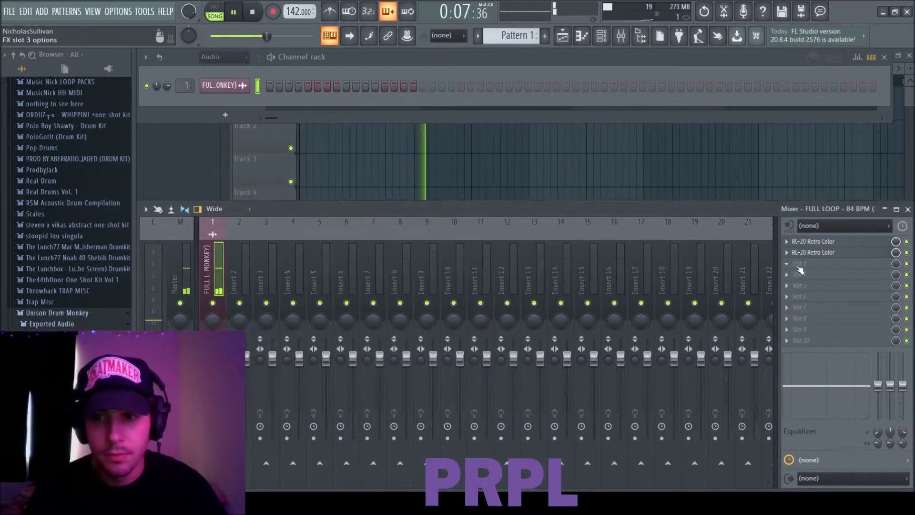
# - Add Fruity parametric EQ 2 in the third slot, pull band 1 down in the lows, dip band 5 and shift bands 6 and 7 higher
pyautogui.click(405, 247)
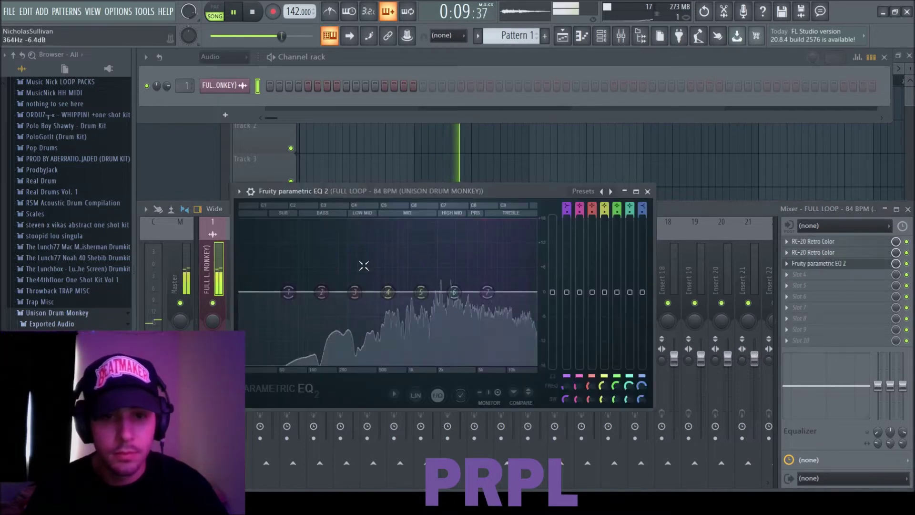
pyautogui.moveTo(422, 292); pyautogui.dragTo(436, 307)
pyautogui.moveTo(454, 292); pyautogui.dragTo(474, 292)
pyautogui.moveTo(436, 307); pyautogui.dragTo(493, 311)
pyautogui.moveTo(488, 292); pyautogui.dragTo(519, 287)
pyautogui.moveTo(492, 311); pyautogui.dragTo(494, 305)
pyautogui.moveTo(288, 292); pyautogui.dragTo(285, 348)
pyautogui.click(649, 194)
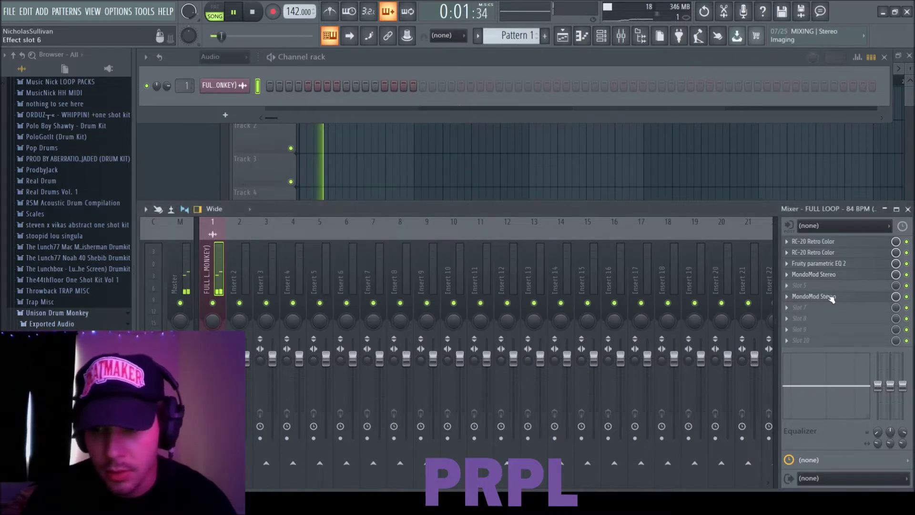
# - Move one MondoMod Stereo up to the loop's first effect slot and reduce its mix level
pyautogui.scroll(1, 831, 299)
pyautogui.scroll(3, 830, 274)
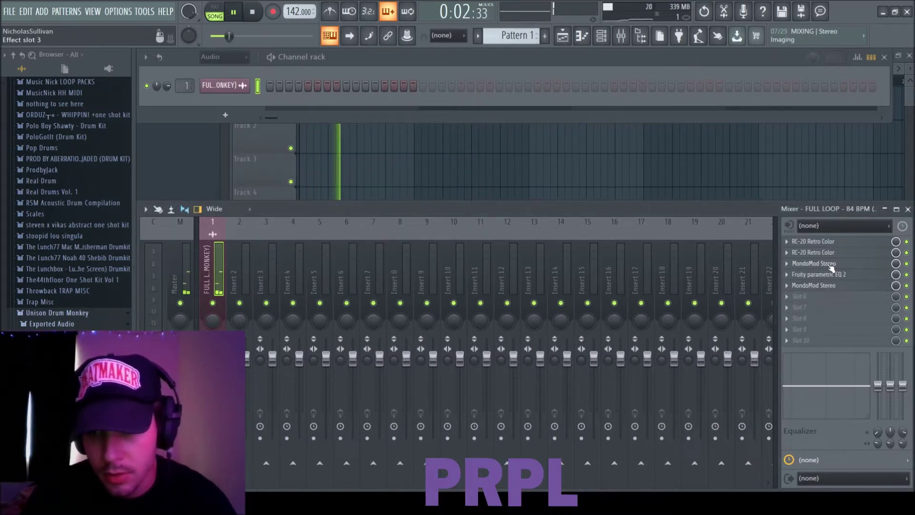
pyautogui.moveTo(896, 242); pyautogui.dragTo(896, 244)
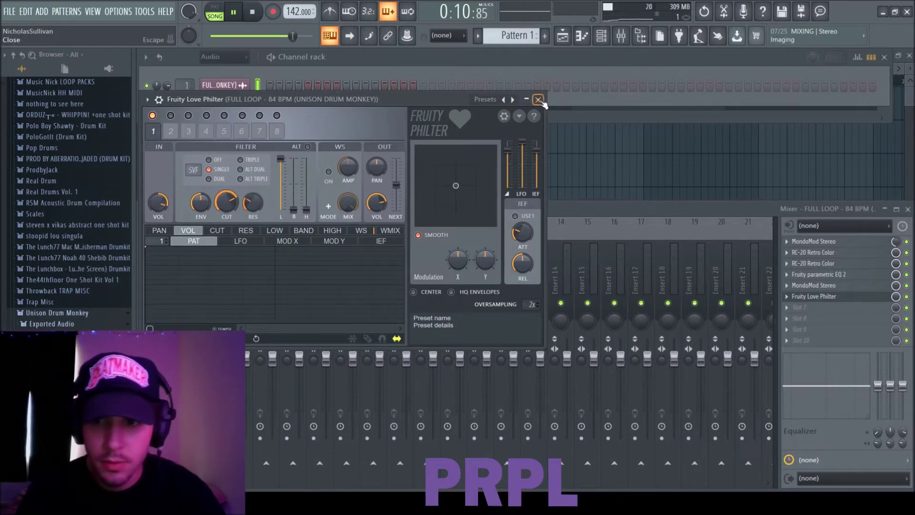
# - Close Fruity Love Philter and set OTT on the loop to 65% depth, 54% upward and 45% downward compression
pyautogui.click(540, 100)
pyautogui.click(820, 296)
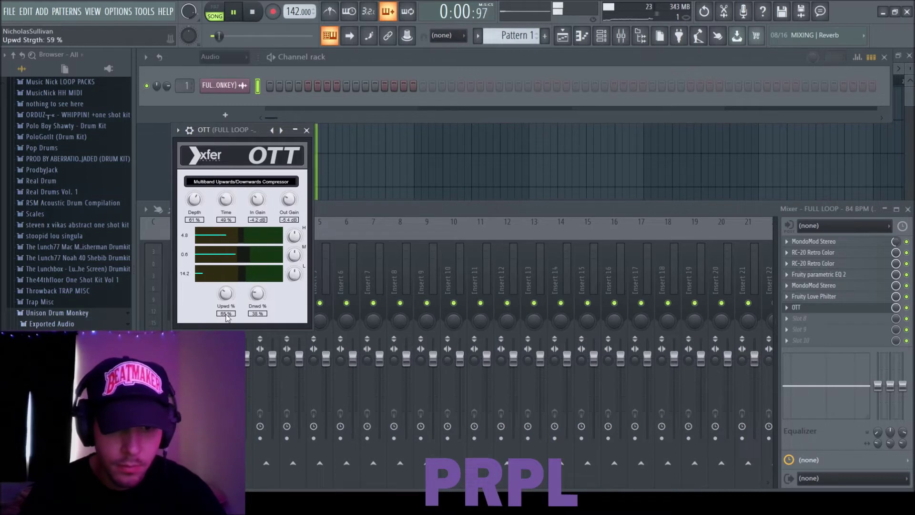
pyautogui.moveTo(226, 314); pyautogui.dragTo(293, 265)
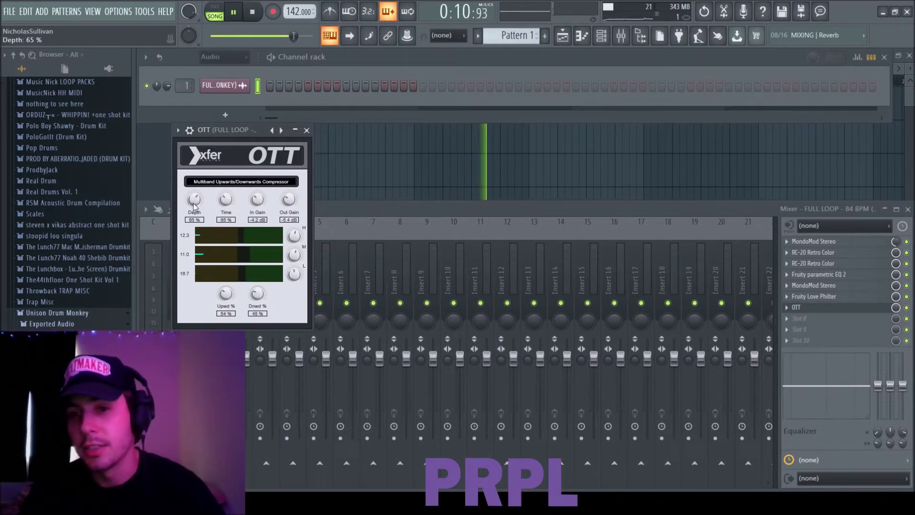
pyautogui.click(308, 131)
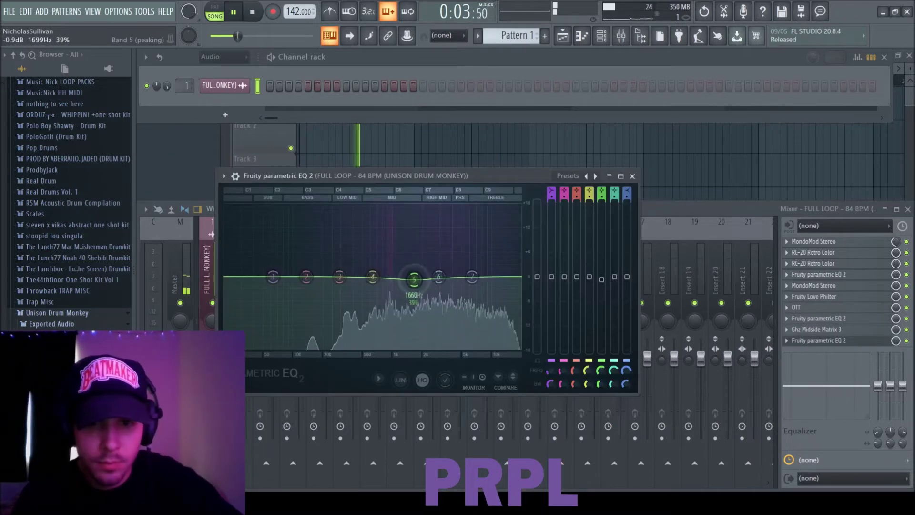
# - In the last slot's Fruity parametric EQ 2, move band 6 slightly higher and pull band 1 down to cut the lows
pyautogui.moveTo(426, 277); pyautogui.dragTo(447, 277)
pyautogui.moveTo(274, 277); pyautogui.dragTo(301, 342)
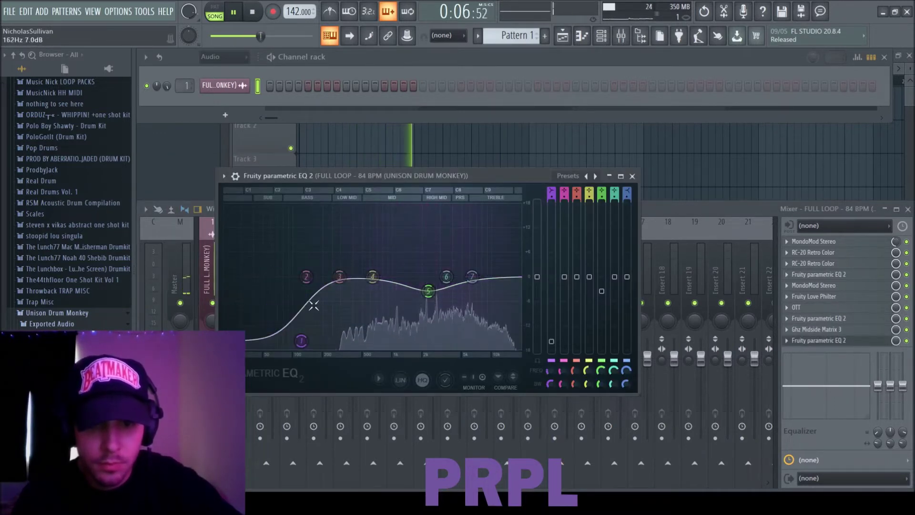
pyautogui.click(632, 176)
# - Inspect the 84 BPM loop's channel settings and miscellaneous functions, close them and stop playback
pyautogui.click(221, 86)
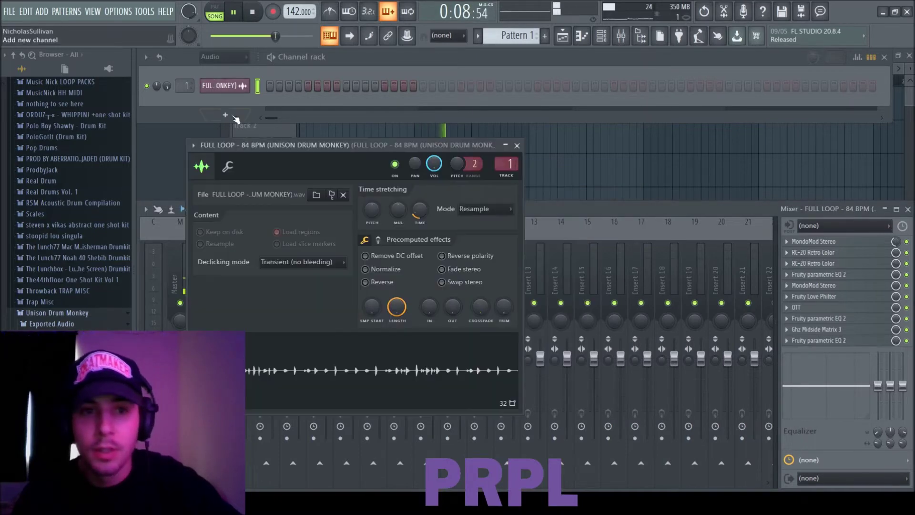
pyautogui.click(227, 166)
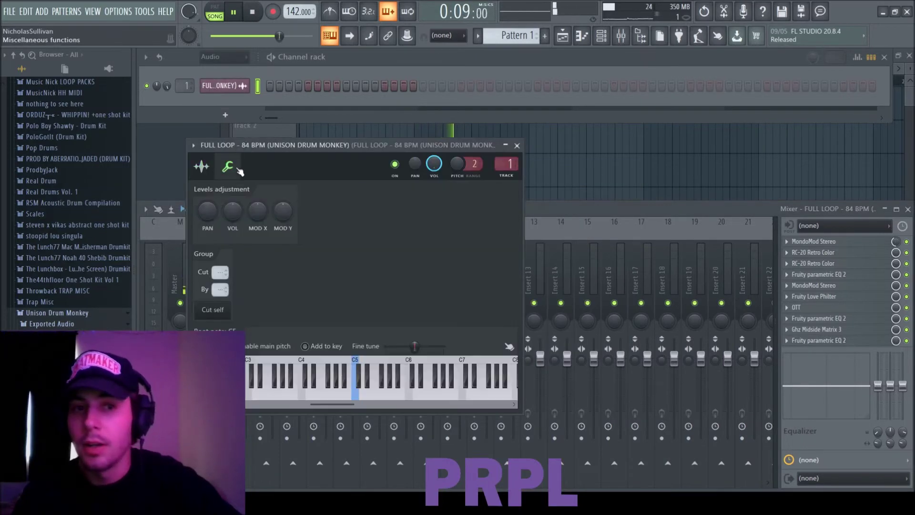
pyautogui.click(517, 144)
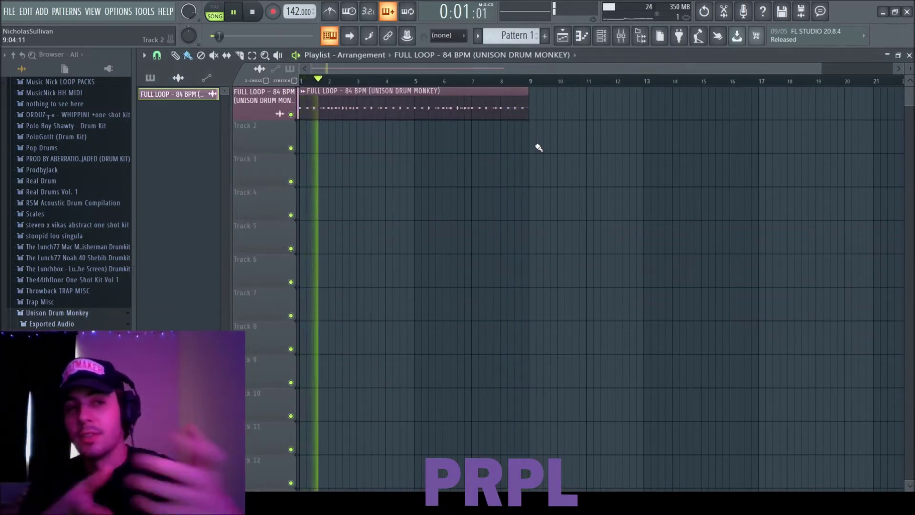
pyautogui.press('space')
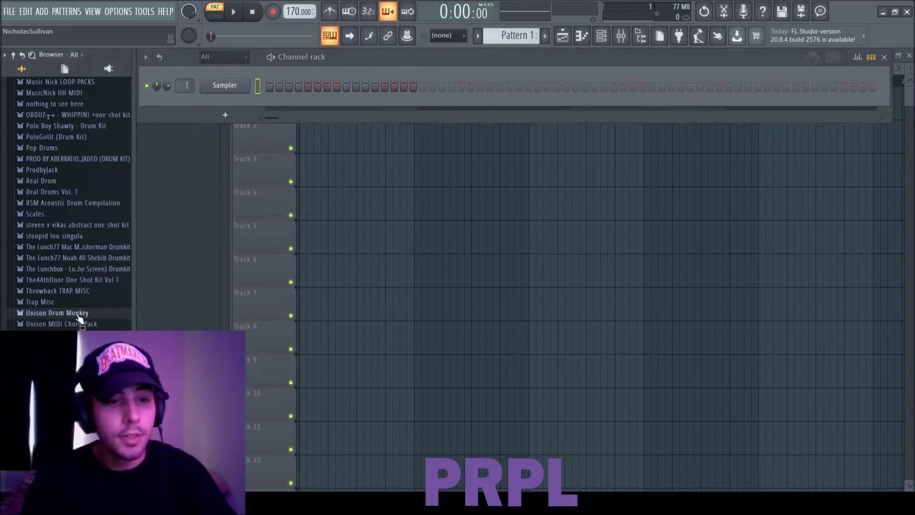
# - Browse the Unison Bass Loop Pack and audition several loops, including Shut Up, Roxx and Mallow
pyautogui.scroll(-1, 79, 316)
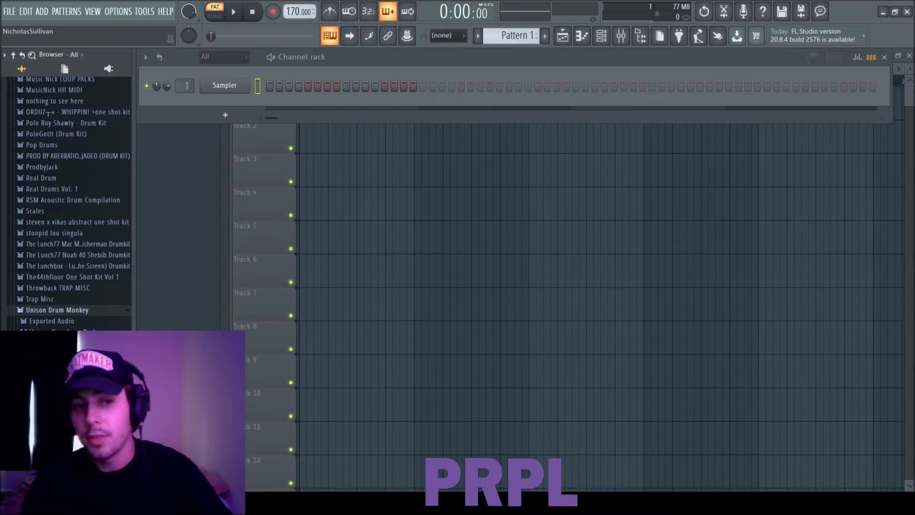
pyautogui.scroll(-15, 72, 303)
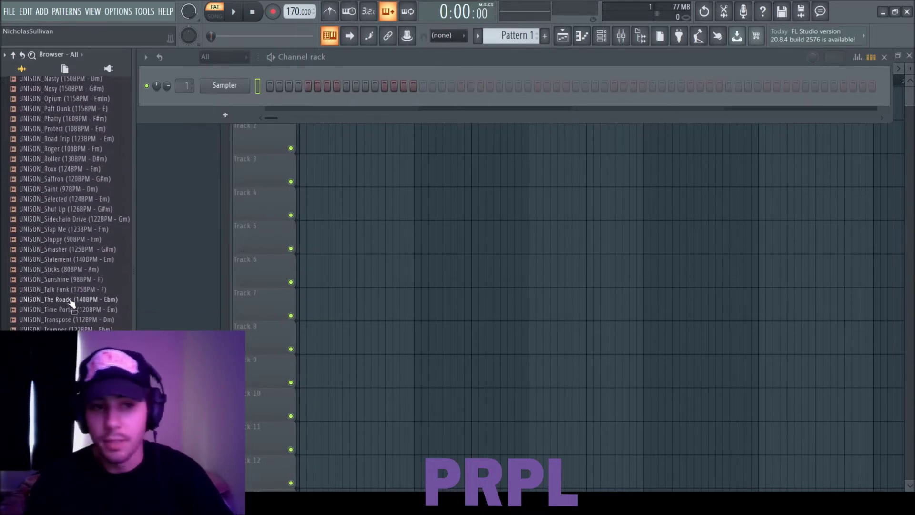
pyautogui.click(87, 210)
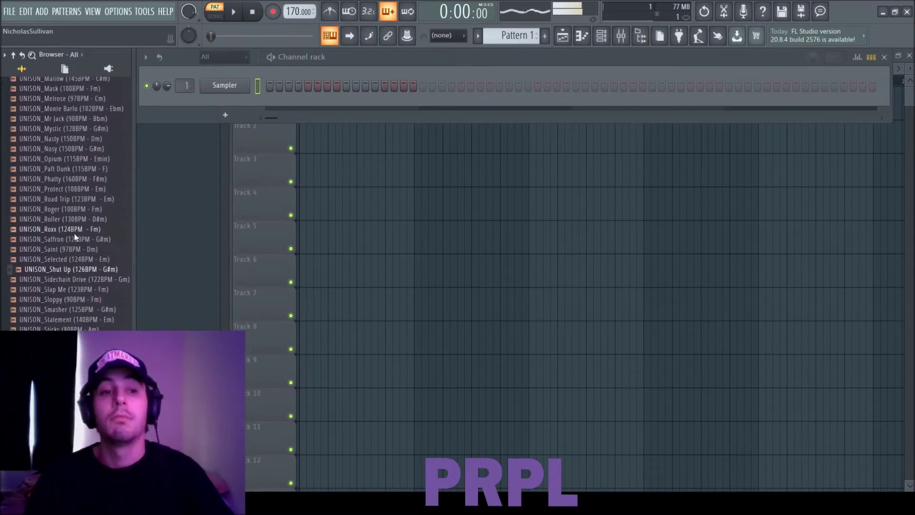
pyautogui.click(75, 232)
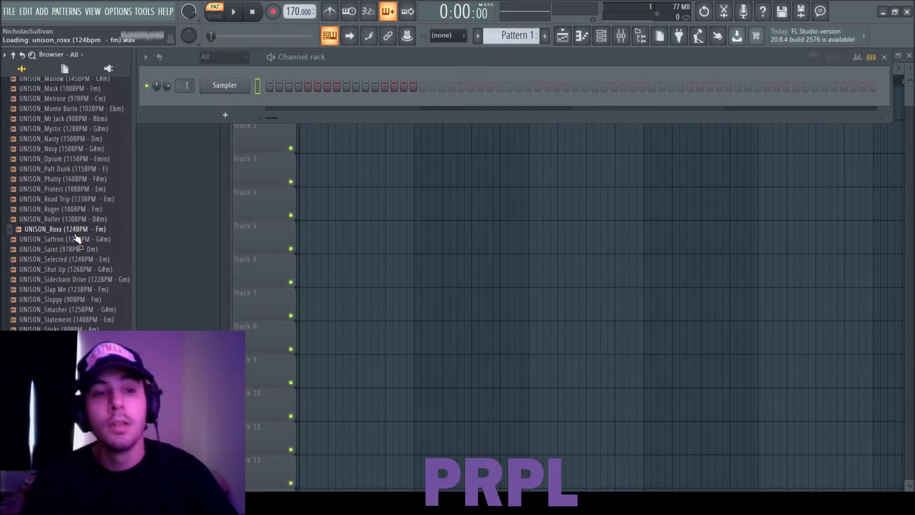
pyautogui.click(76, 219)
pyautogui.scroll(4, 77, 259)
pyautogui.click(78, 261)
pyautogui.scroll(2, 77, 266)
pyautogui.click(78, 261)
pyautogui.scroll(2, 79, 286)
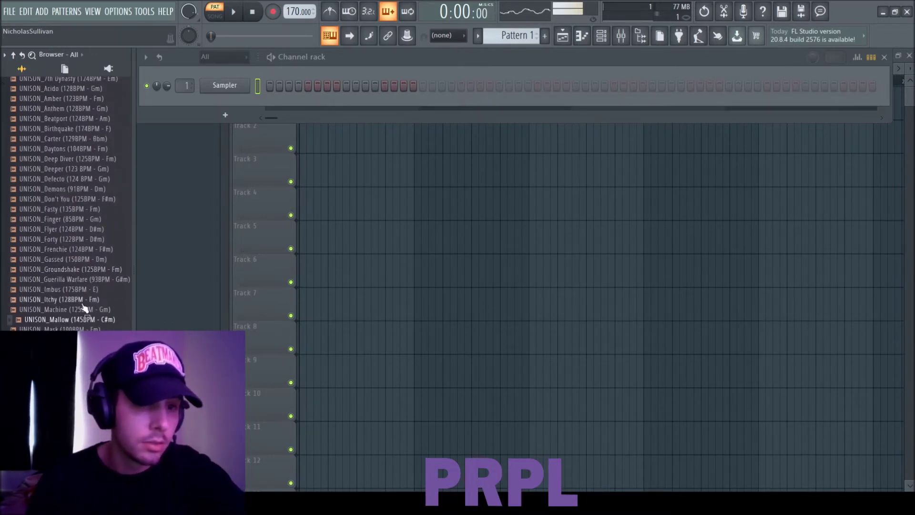
# - Audition further bass loops in the pack, including Deep Diver and United K (124BPM - Bm)
pyautogui.click(82, 259)
pyautogui.scroll(2, 84, 270)
pyautogui.click(82, 270)
pyautogui.click(85, 250)
pyautogui.click(73, 218)
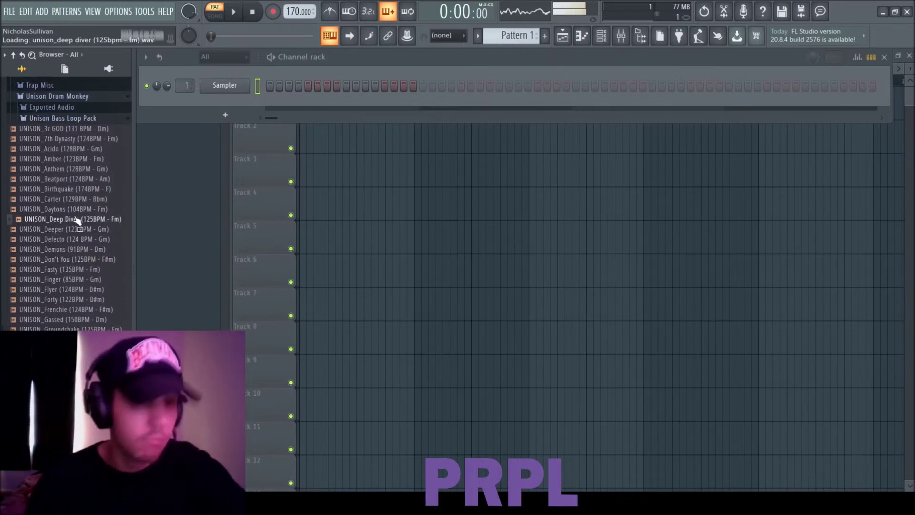
pyautogui.press('Up')
pyautogui.scroll(-10, 72, 224)
pyautogui.click(67, 290)
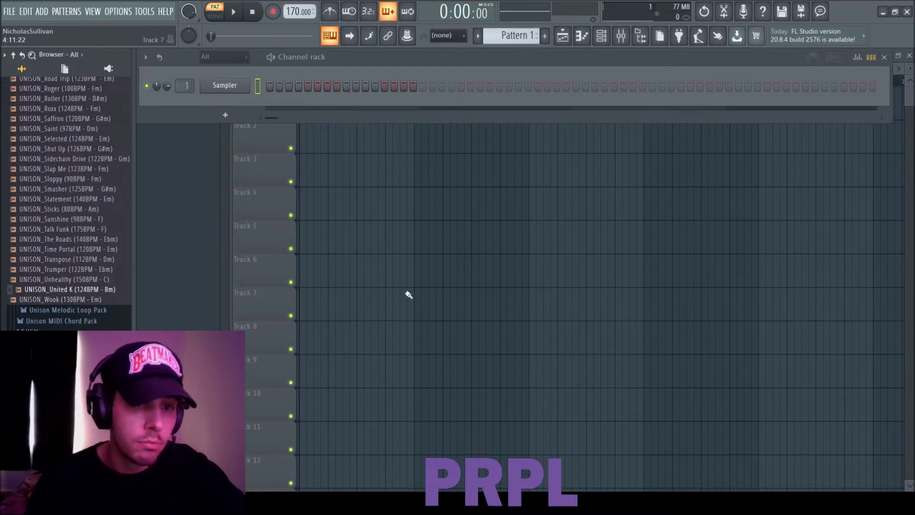
# - Place the UNISON_United K (124BPM - Bm) loop at the start of Track 1 in the playlist
pyautogui.press('F6')
pyautogui.moveTo(69, 299); pyautogui.dragTo(366, 143)
pyautogui.moveTo(438, 131); pyautogui.dragTo(373, 99)
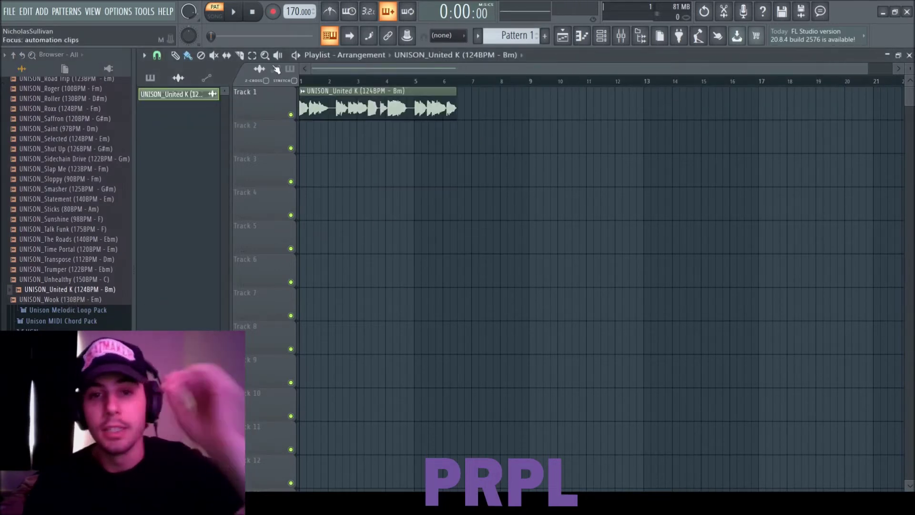
# - Set the project tempo to 124 BPM and switch playback to song mode
pyautogui.moveTo(294, 11); pyautogui.dragTo(293, 43)
pyautogui.press('space')
pyautogui.click(215, 17)
pyautogui.moveTo(291, 10); pyautogui.dragTo(291, 13)
# - Show the Unsorted channels in the channel rack and add a Unison Drum Monkey channel, moving its window fully into view
pyautogui.press('F6')
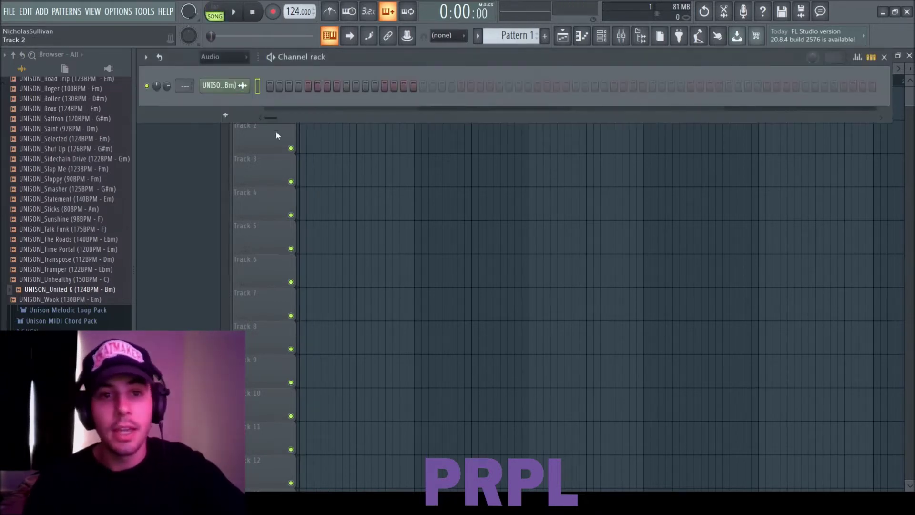
pyautogui.click(224, 58)
pyautogui.click(220, 98)
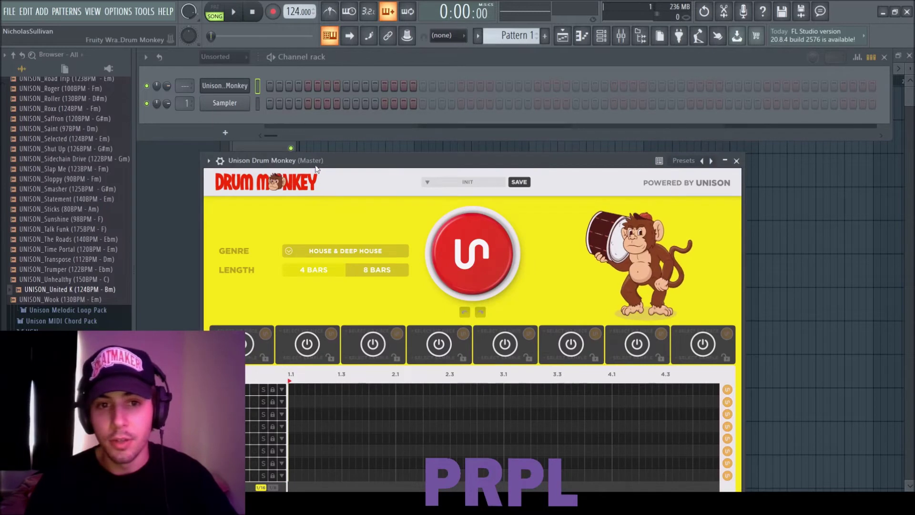
pyautogui.moveTo(323, 160); pyautogui.dragTo(322, 83)
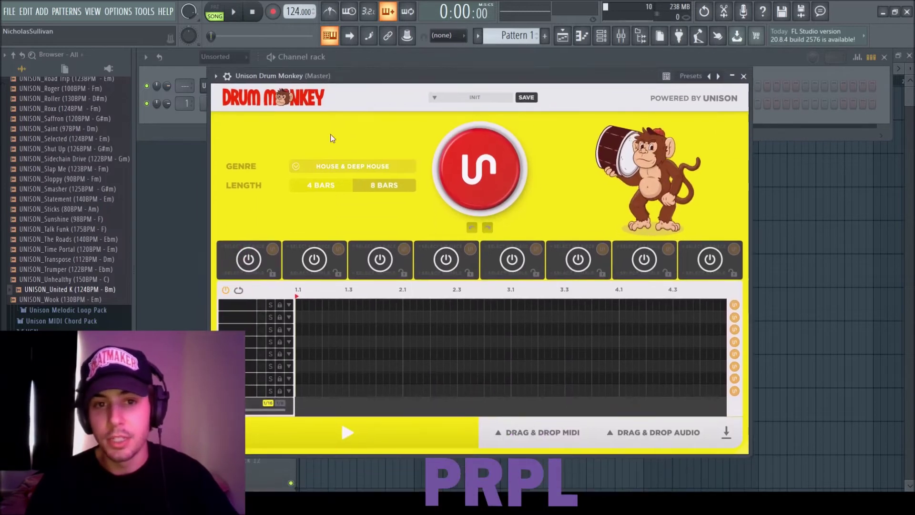
# - Generate an 8-bar House & Deep House groove in Drum Monkey and play it
pyautogui.click(334, 168)
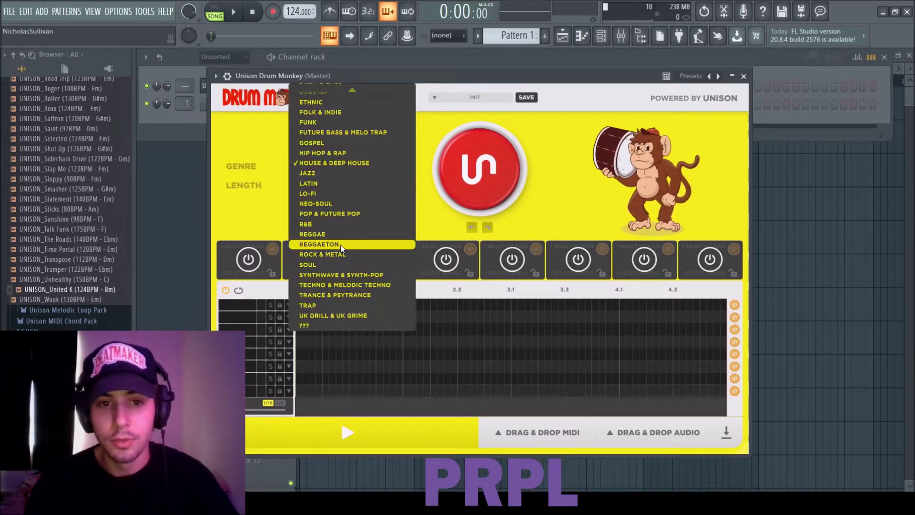
pyautogui.click(330, 163)
pyautogui.click(471, 186)
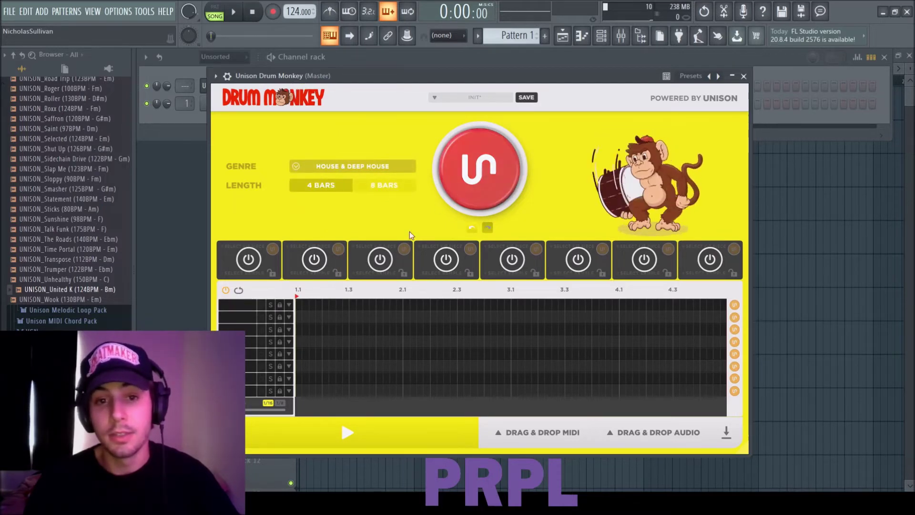
pyautogui.click(347, 433)
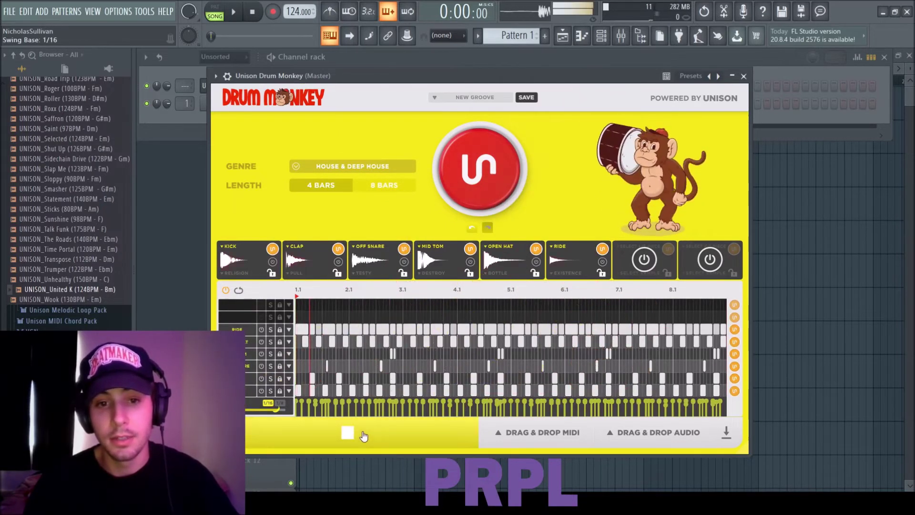
# - Play the groove together with the bass loop, and generate another House & Deep House groove to play with it
pyautogui.press('space')
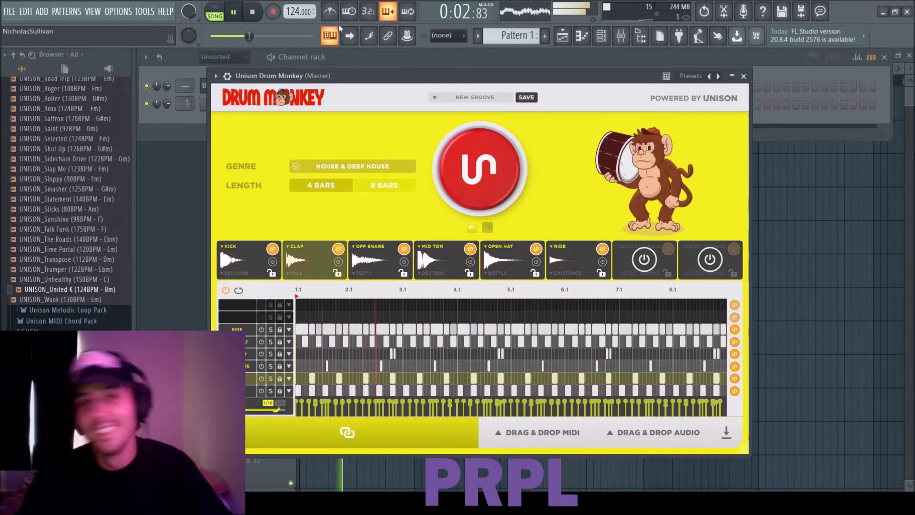
pyautogui.press('space')
pyautogui.click(497, 167)
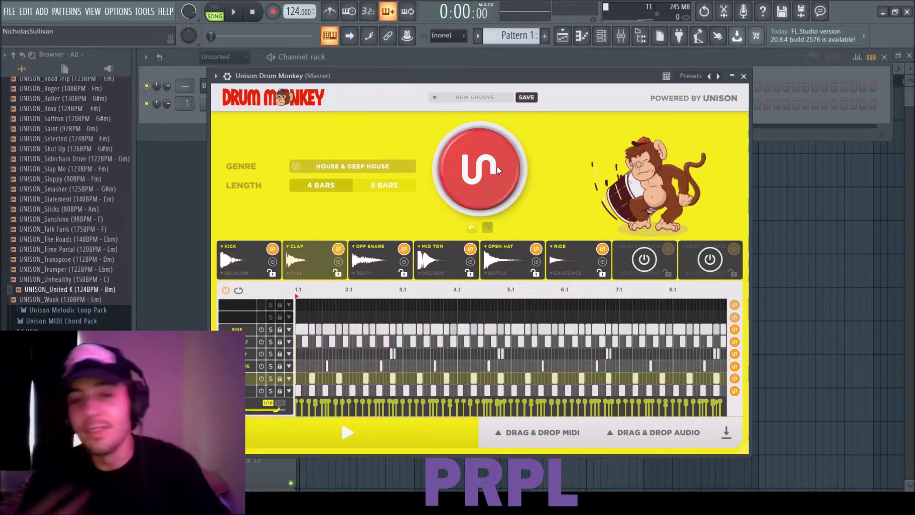
pyautogui.click(234, 14)
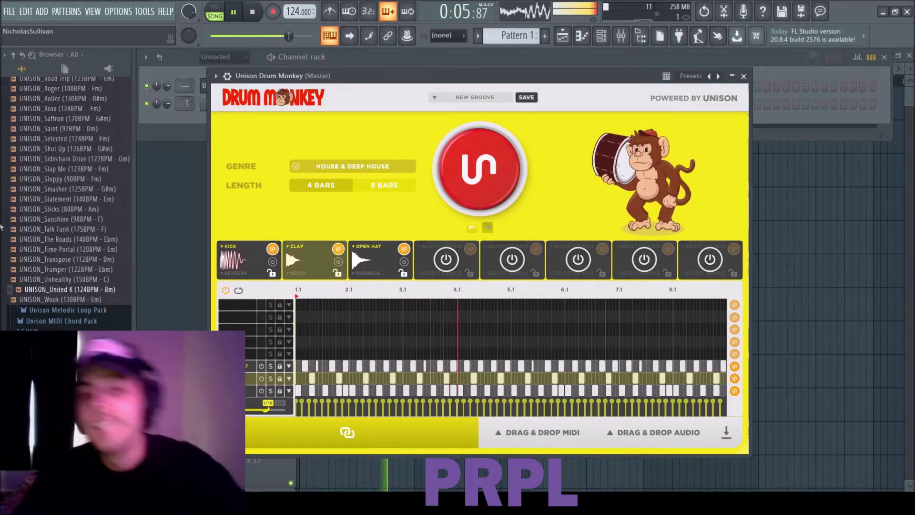
# - Try the Fatten effect at 100% on the kick and set it back to 0%
pyautogui.click(231, 267)
pyautogui.click(567, 394)
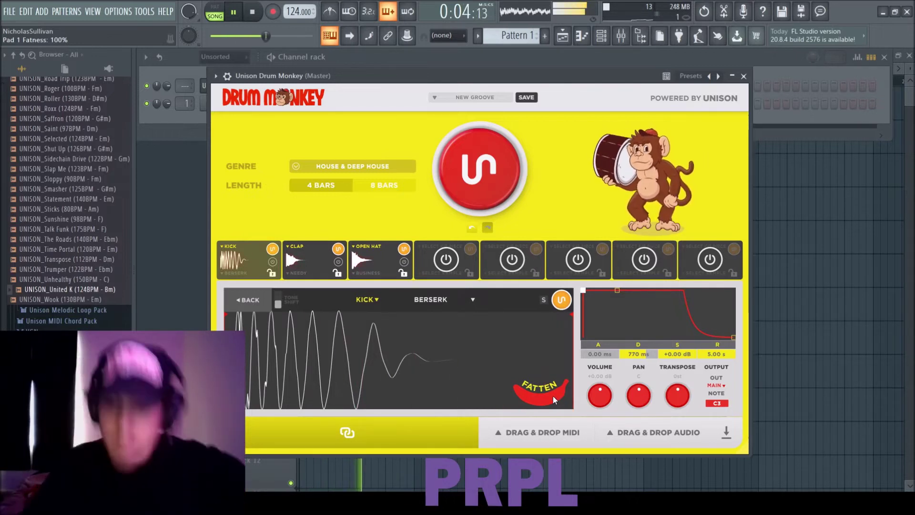
pyautogui.click(554, 398)
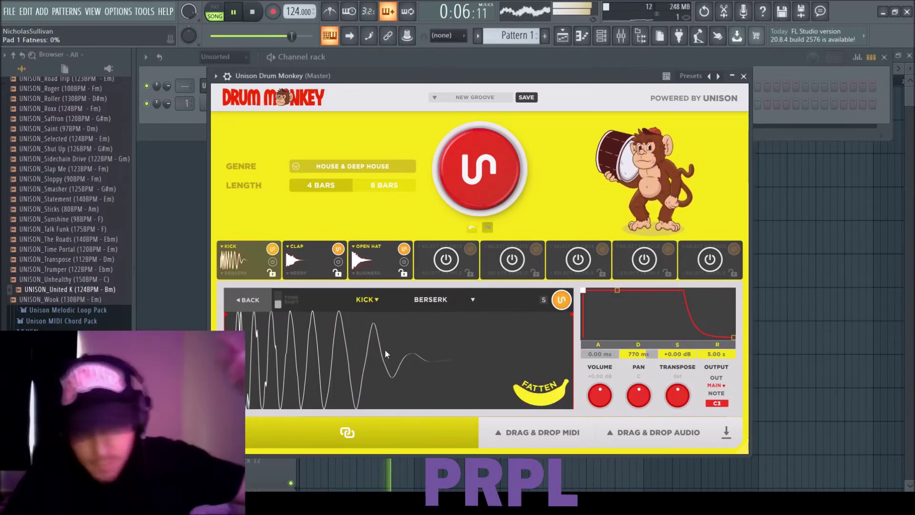
# - Partly fatten the clap and transpose it up 10 semitones
pyautogui.click(330, 275)
pyautogui.click(554, 398)
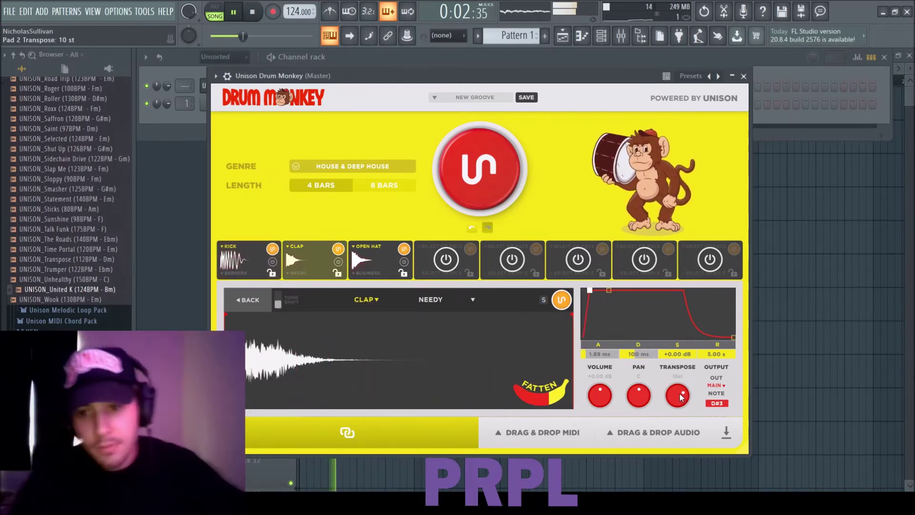
# - Replace the open hat sample with Bridge and leave the sample list
pyautogui.click(368, 272)
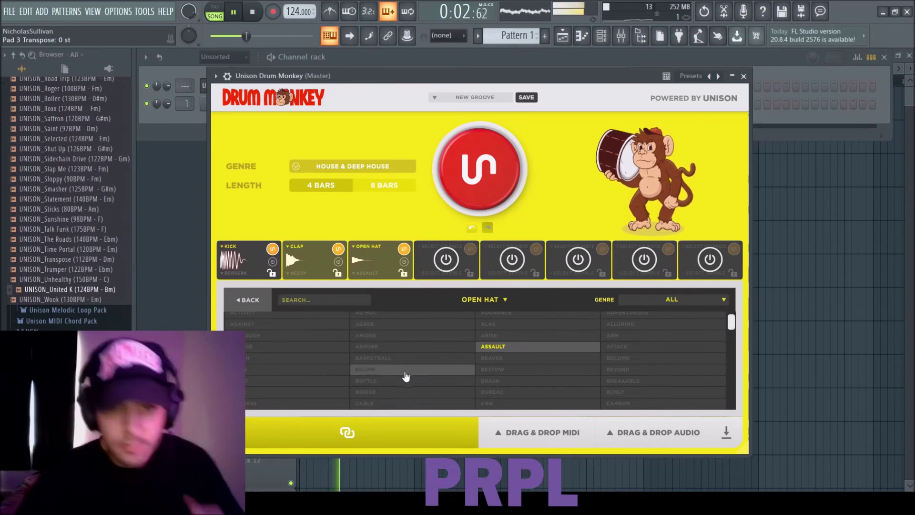
pyautogui.click(390, 393)
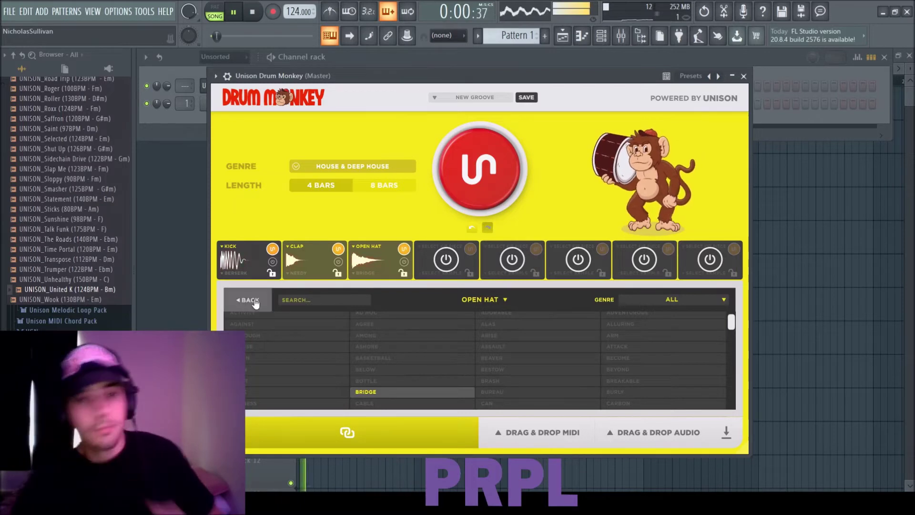
pyautogui.click(246, 300)
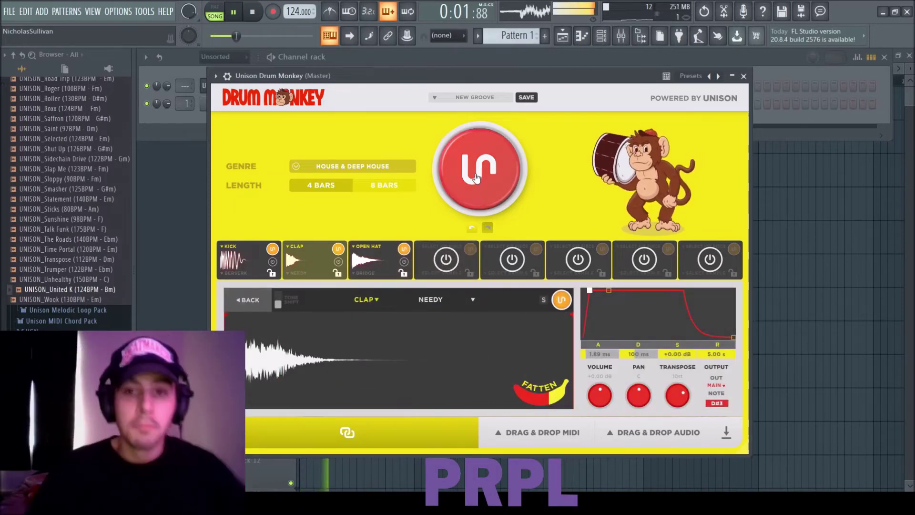
# - Generate a new House & Deep House groove and close the clap's sample editor
pyautogui.click(475, 178)
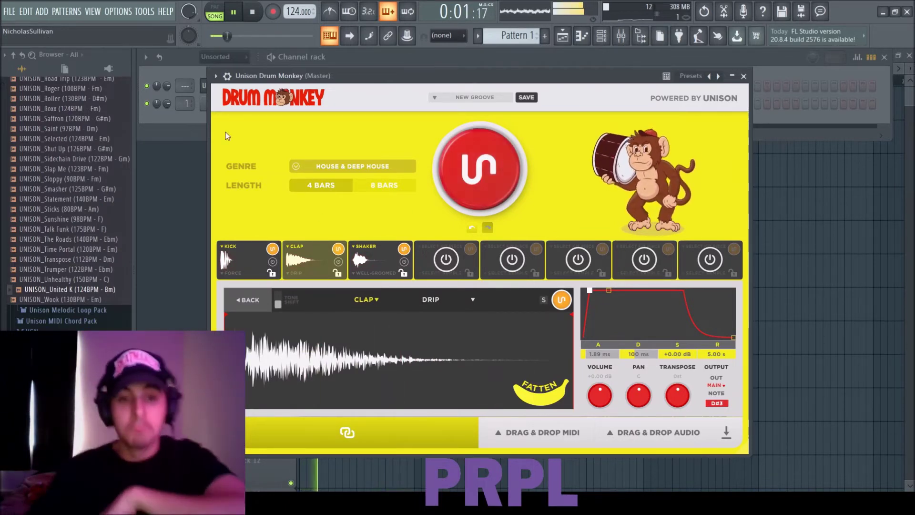
pyautogui.click(244, 301)
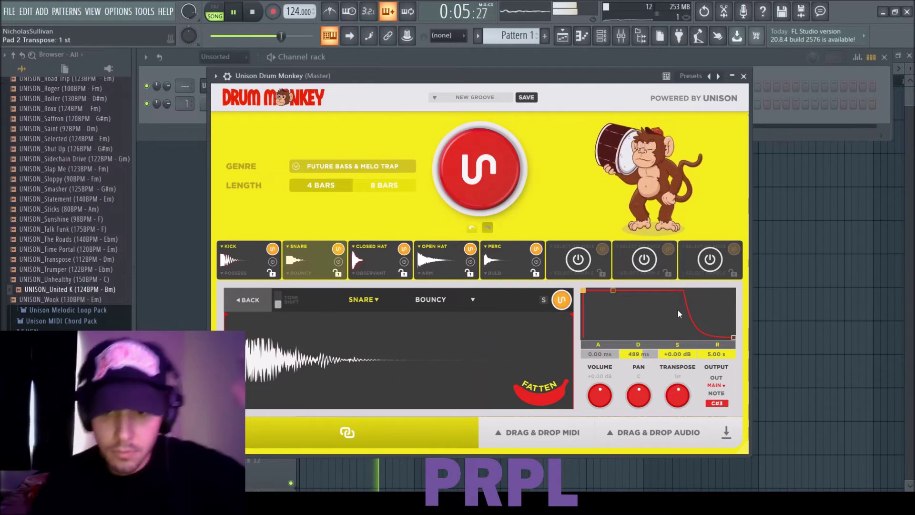
# - Try different transpose amounts on the Bouncy snare, including -8 and 24 semitones
pyautogui.moveTo(680, 397); pyautogui.dragTo(674, 419)
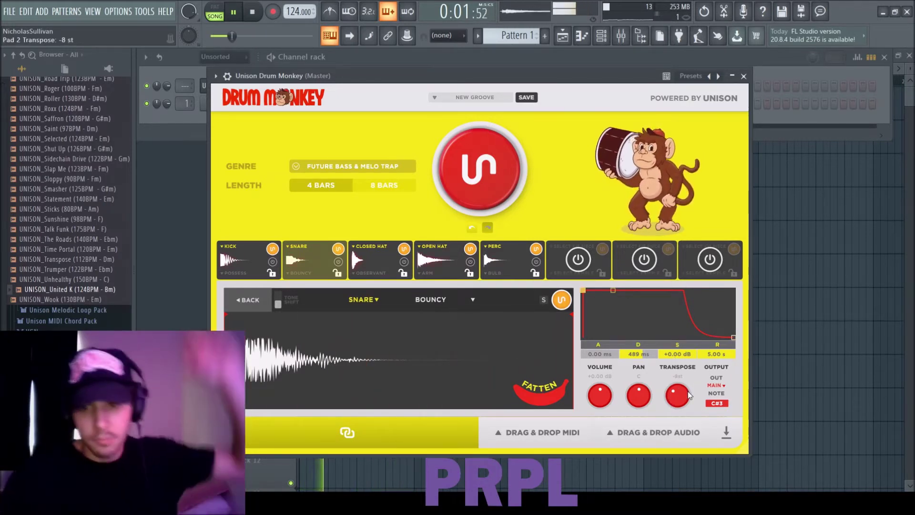
pyautogui.moveTo(677, 395); pyautogui.dragTo(676, 350)
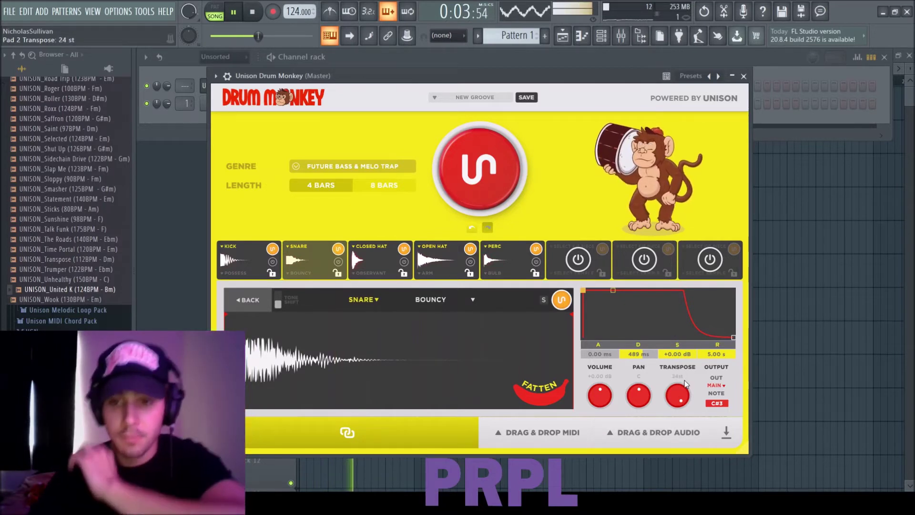
pyautogui.moveTo(678, 395); pyautogui.dragTo(679, 476)
pyautogui.moveTo(681, 399); pyautogui.dragTo(668, 324)
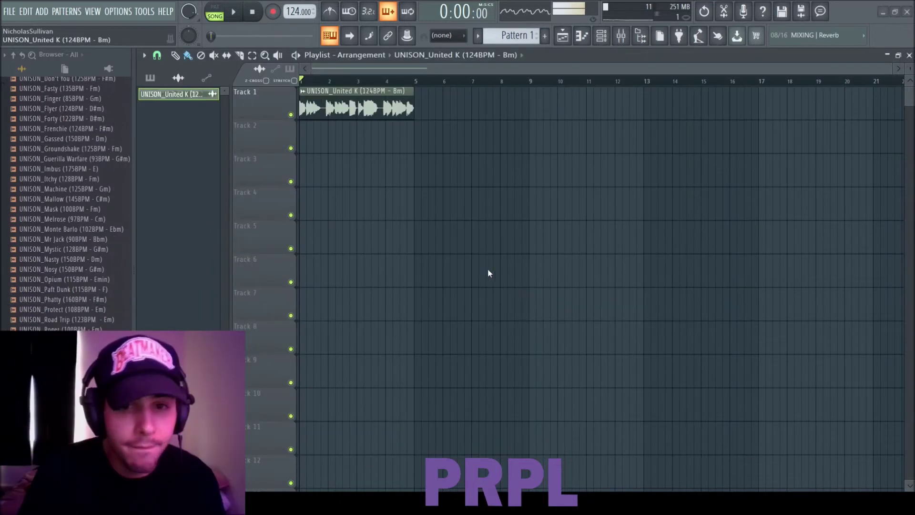
# - Replace the United K loop with UNISON_Saint (97BPM - Dm) at the start of Track 1 and set the tempo to 194 BPM
pyautogui.hotkey('ctrl', 'z')
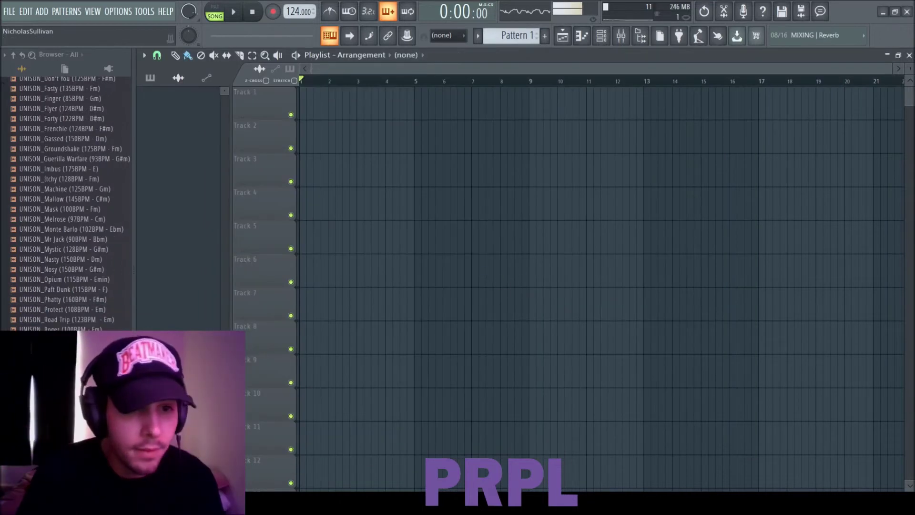
pyautogui.moveTo(57, 340); pyautogui.dragTo(341, 109)
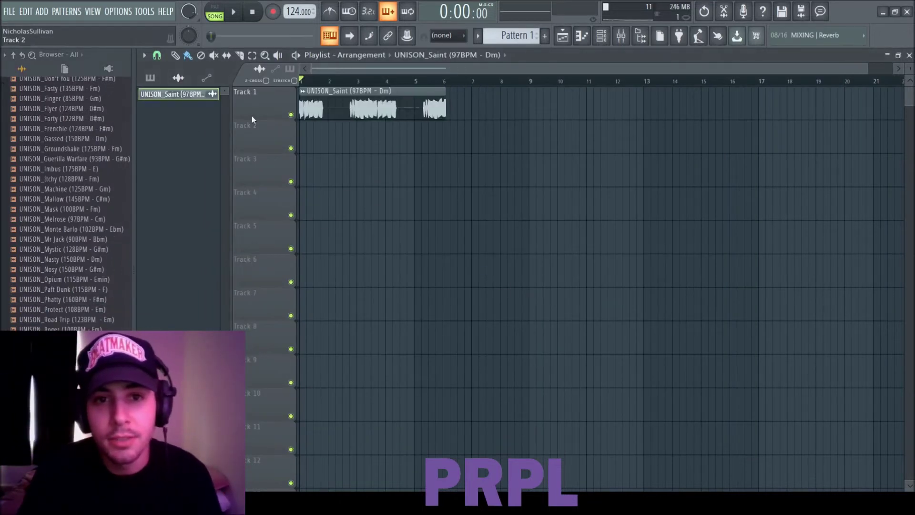
pyautogui.moveTo(289, 12); pyautogui.dragTo(289, 3)
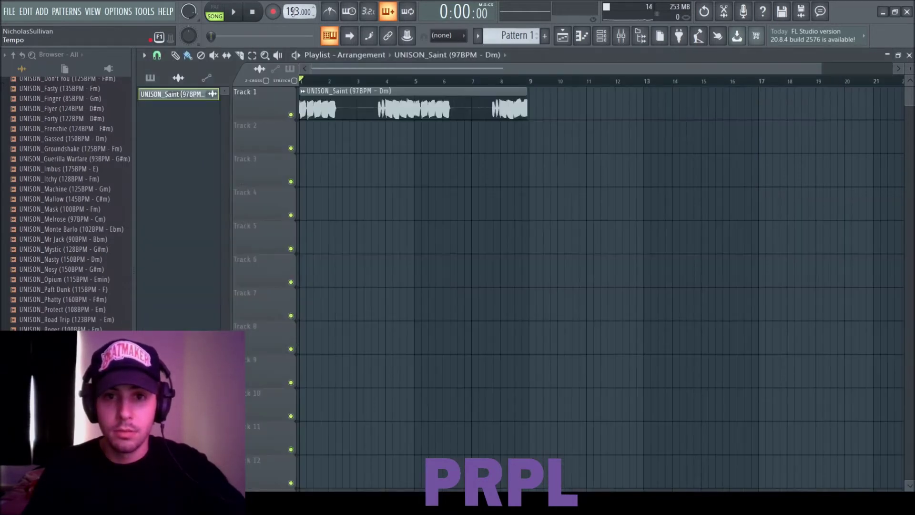
# - Play the Saint bass loop and generate several alternative 4-bar Hip Hop & Rap grooves over it
pyautogui.press('space')
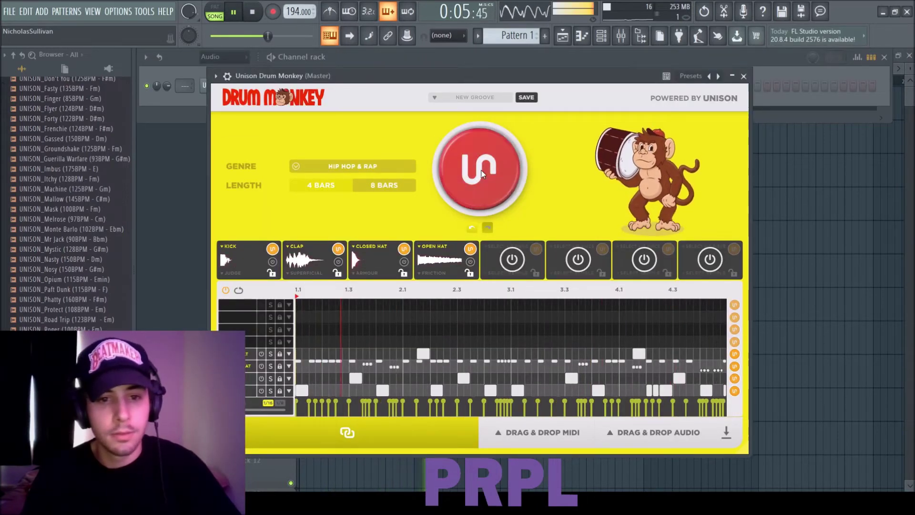
pyautogui.click(482, 174)
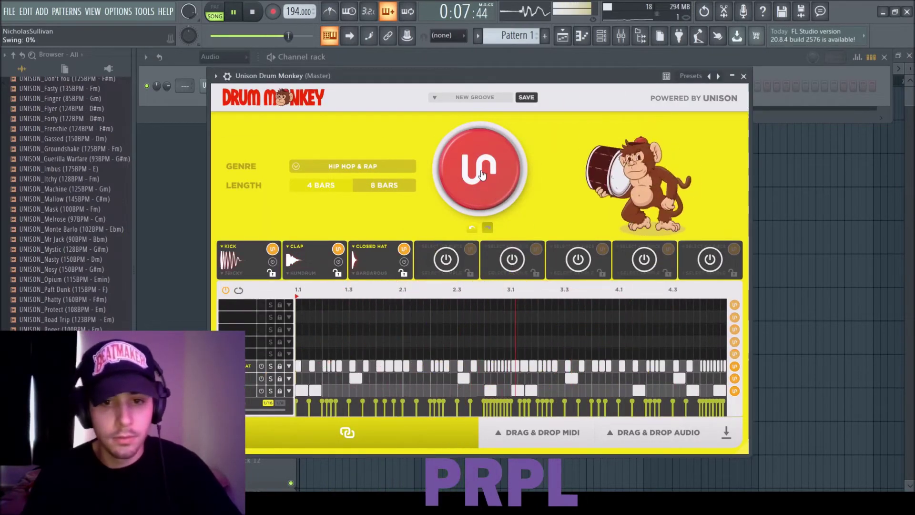
pyautogui.click(482, 174)
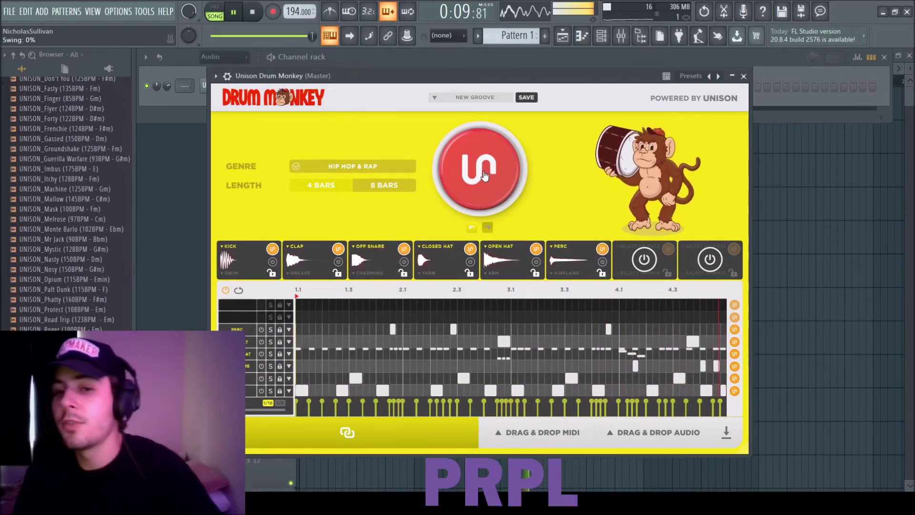
pyautogui.click(478, 166)
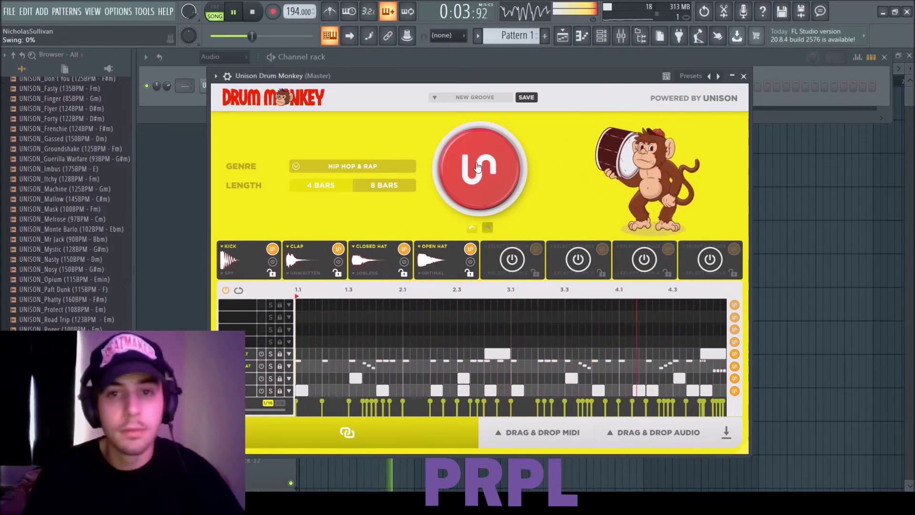
# - Generate a new Hip Hop & Rap groove and turn off the kick, clap, off snare and mid tom pads, leaving only the perc
pyautogui.click(478, 166)
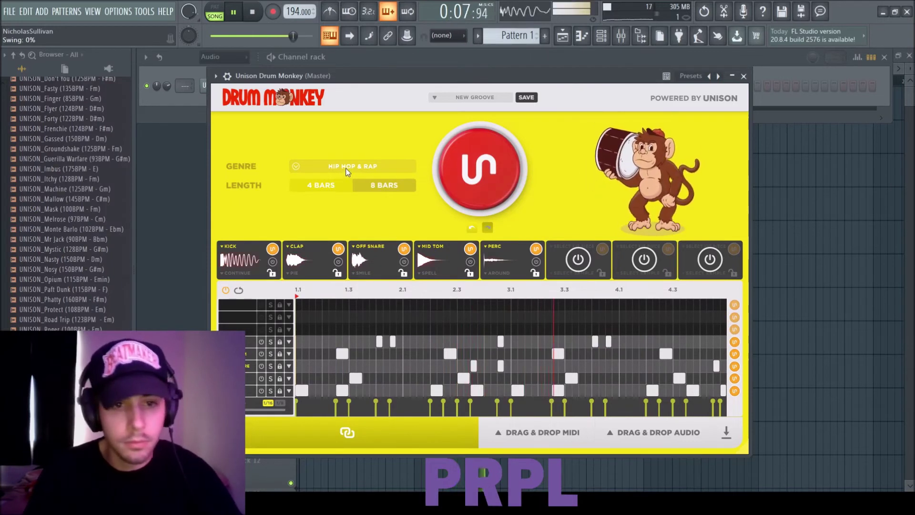
pyautogui.click(262, 392)
pyautogui.click(263, 380)
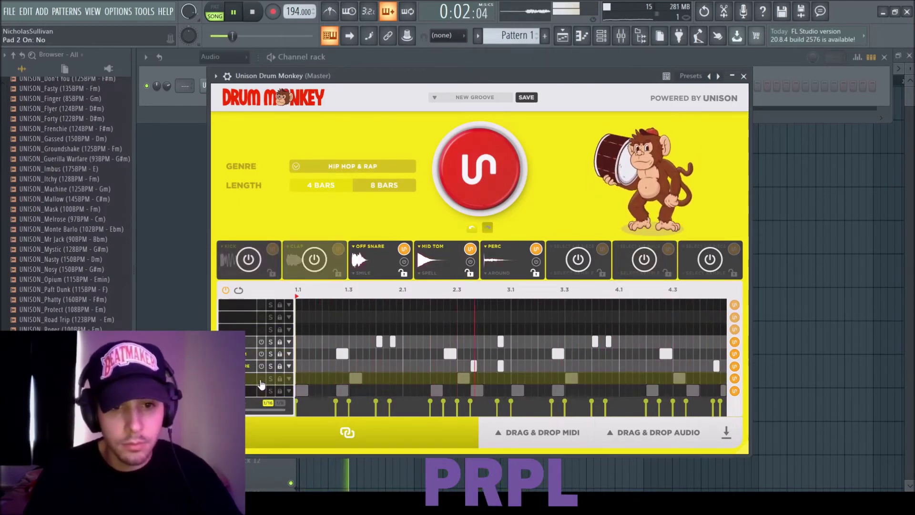
pyautogui.click(262, 355)
pyautogui.click(262, 368)
pyautogui.click(261, 379)
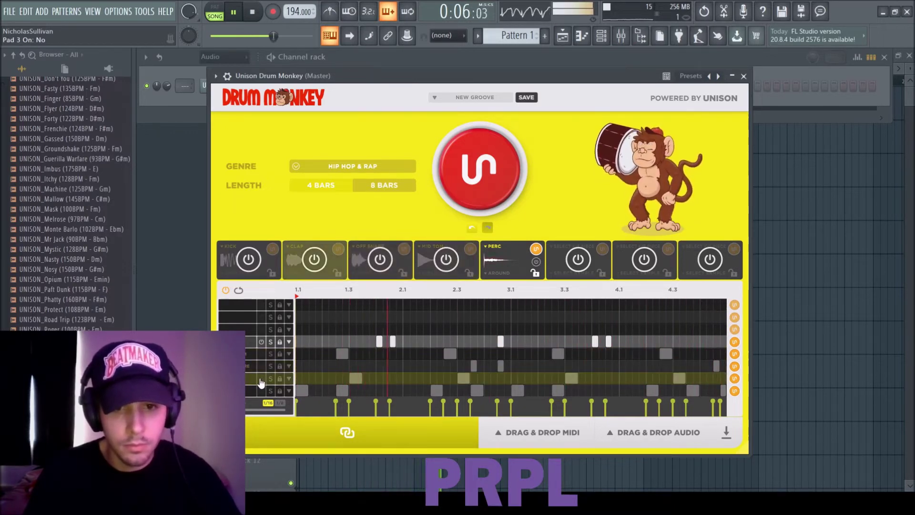
pyautogui.click(261, 380)
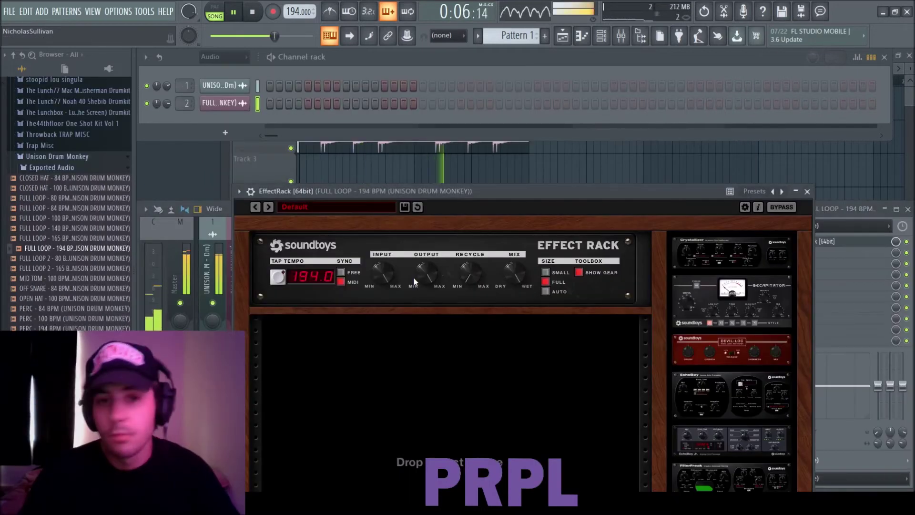
# - Load the user preset Drum Looper Wow in the drum loop's EffectRack and close the effect's window
pyautogui.moveTo(308, 196); pyautogui.dragTo(263, 100)
pyautogui.click(268, 103)
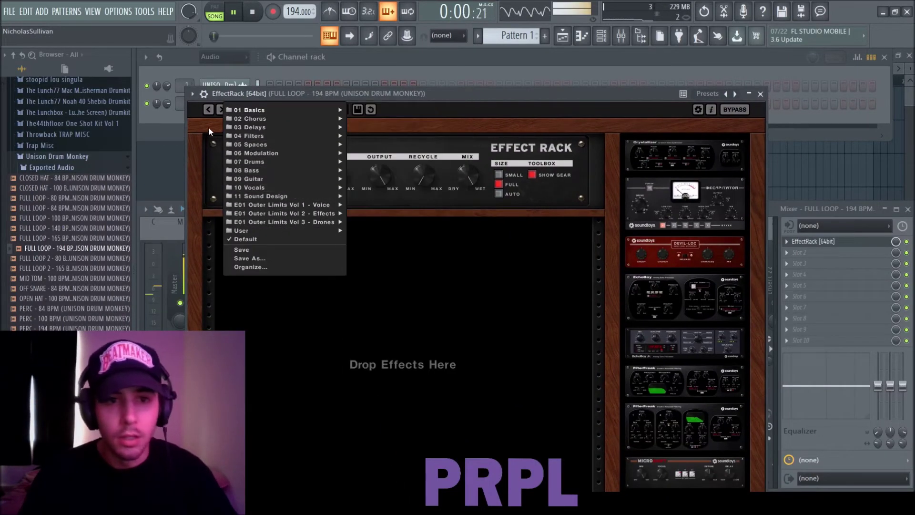
pyautogui.moveTo(248, 231)
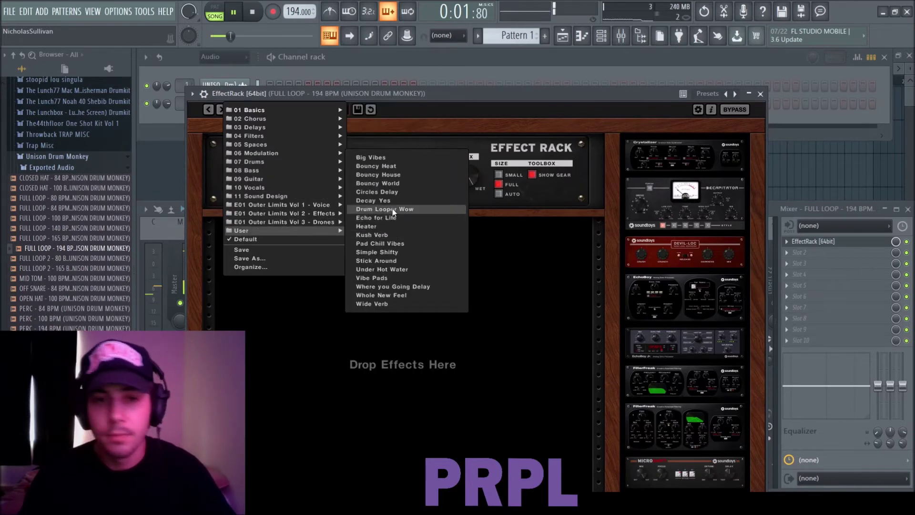
pyautogui.click(393, 209)
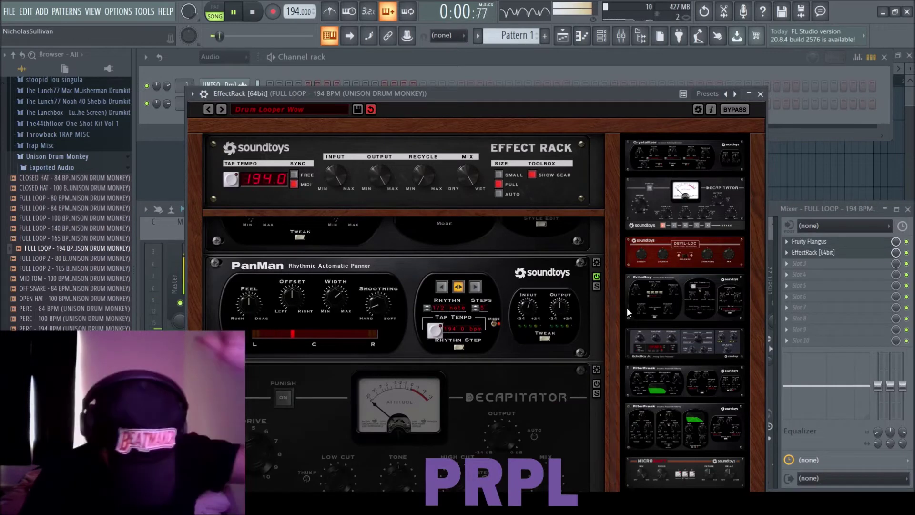
pyautogui.click(761, 95)
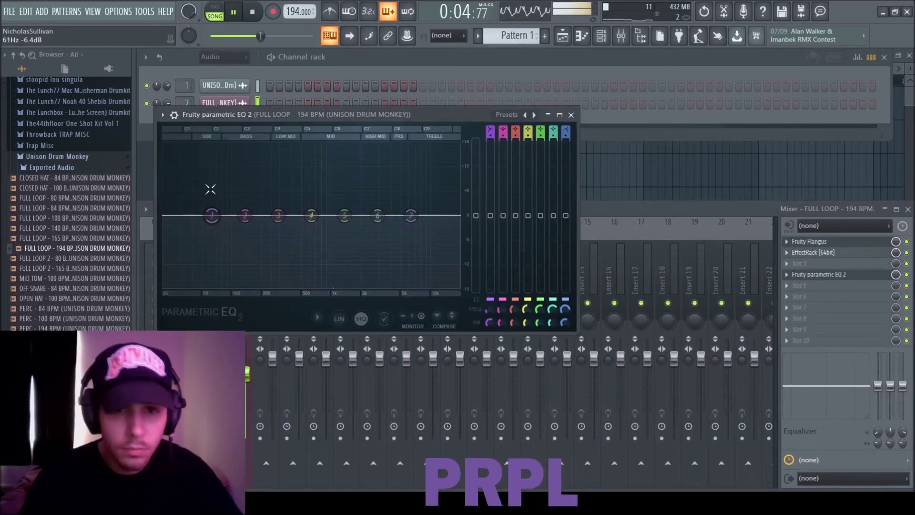
# - Switch the drum loop's Fruity parametric EQ 2 to another preset and adjust its low end
pyautogui.click(534, 115)
pyautogui.moveTo(175, 217); pyautogui.dragTo(208, 216)
pyautogui.scroll(5, 242, 215)
pyautogui.scroll(5, 458, 216)
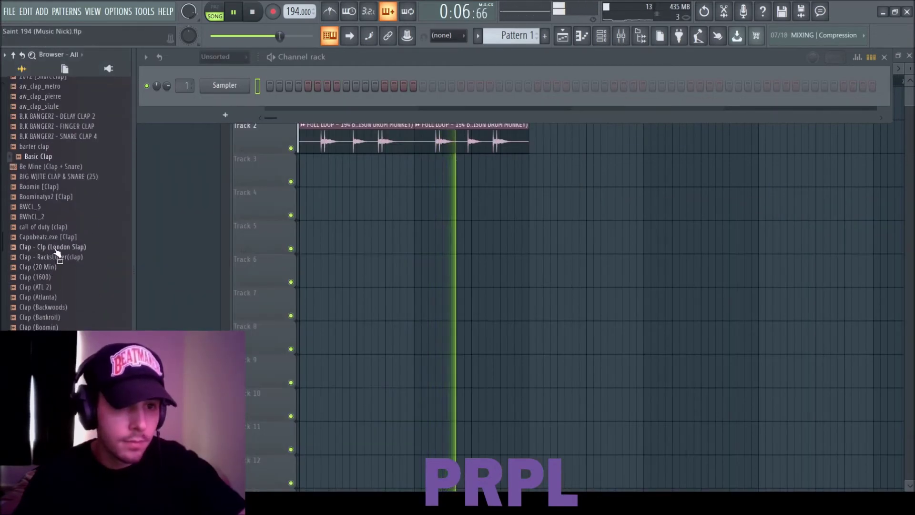
# - Load the Basic Clap sample as a channel and repeat its C5 note on beat 3 of each of eight bars
pyautogui.moveTo(45, 163); pyautogui.dragTo(219, 101)
pyautogui.press('F7')
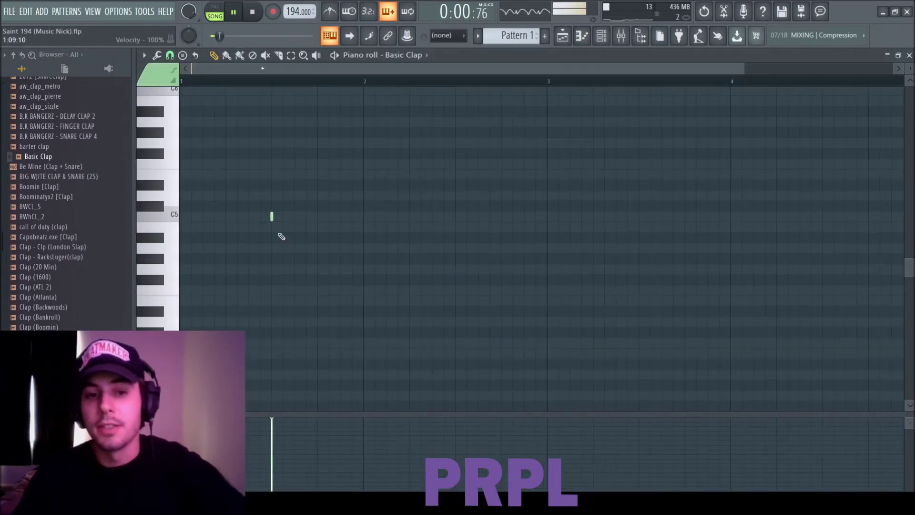
pyautogui.hotkey('ctrl', 'b')
pyautogui.hotkey('ctrl', 'b')
pyautogui.hotkey('ctrl', 'b')
pyautogui.hotkey('ctrl', 'b')
pyautogui.hotkey('ctrl', 'b')
pyautogui.hotkey('ctrl', 'b')
pyautogui.hotkey('ctrl', 'b')
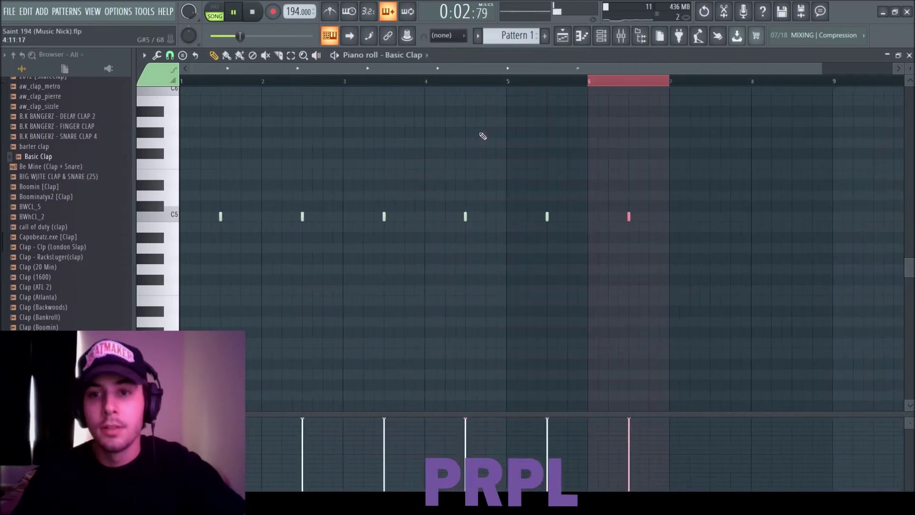
# - Place Pattern 1 on Track 3 of the playlist and normalize the Basic Clap sample
pyautogui.click(910, 54)
pyautogui.click(337, 192)
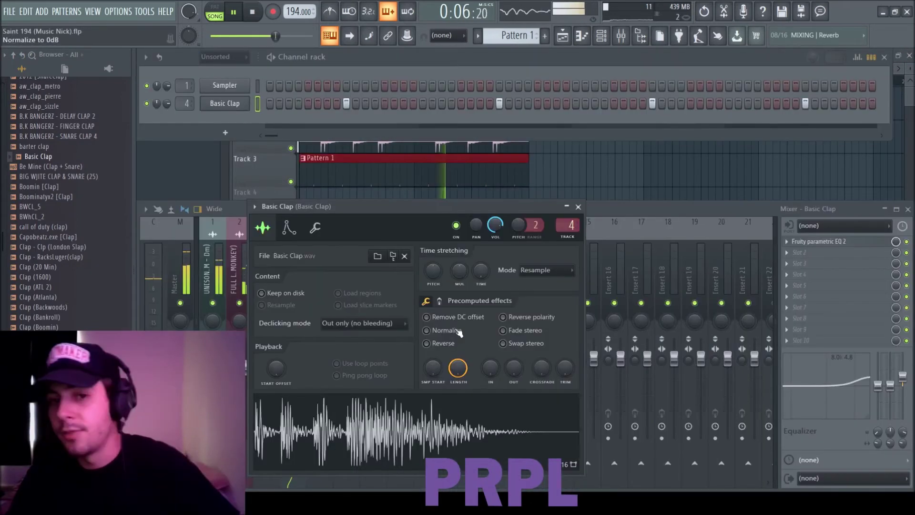
pyautogui.click(457, 334)
pyautogui.click(439, 300)
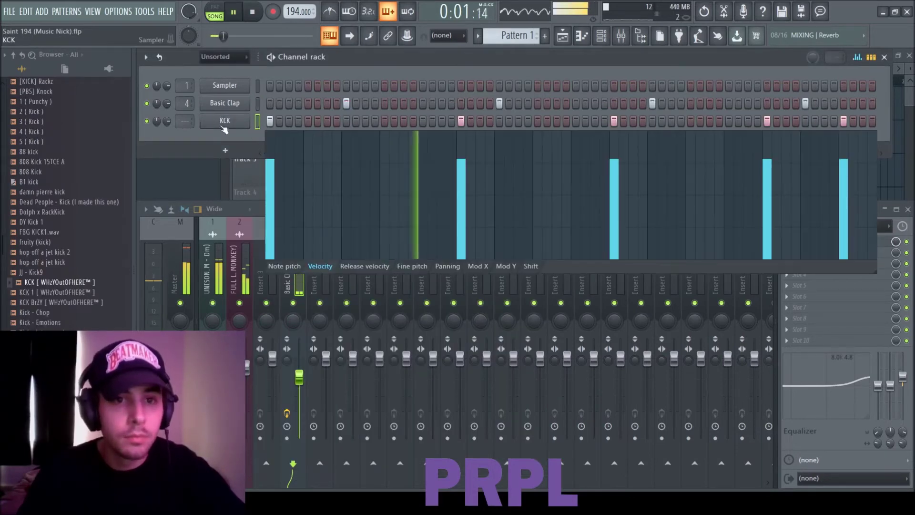
# - Repeat the four-bar KCK kick pattern across bars 5 to 8 and add an extra C5 kick early in bar 8
pyautogui.press('F7')
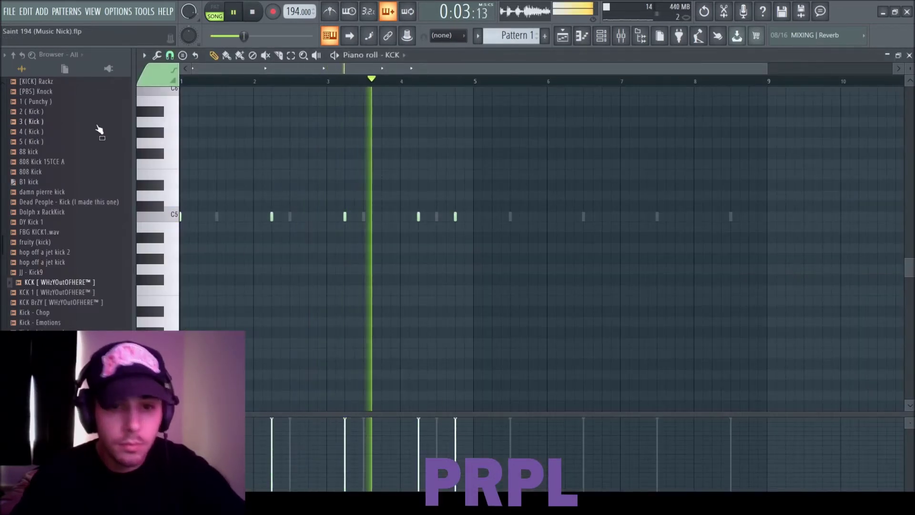
pyautogui.hotkey('ctrl', 'a')
pyautogui.hotkey('ctrl', 'b')
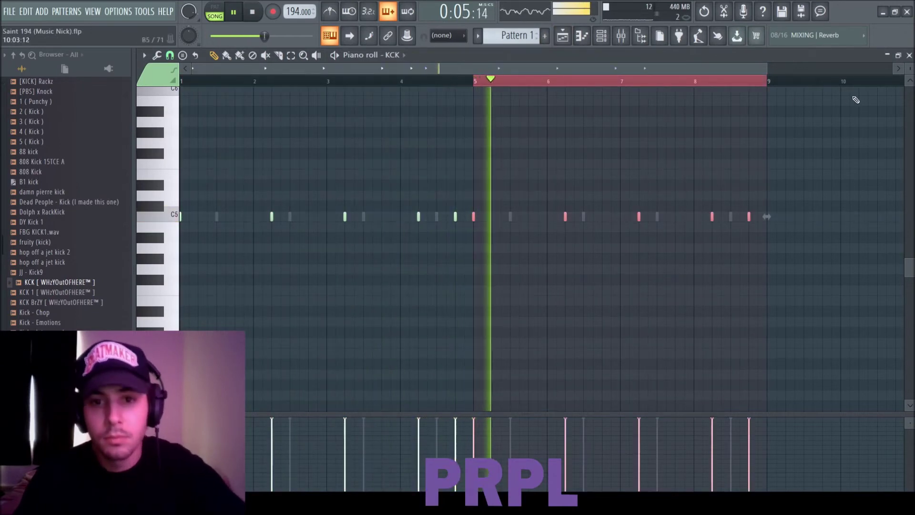
pyautogui.hotkey('ctrl', 'd')
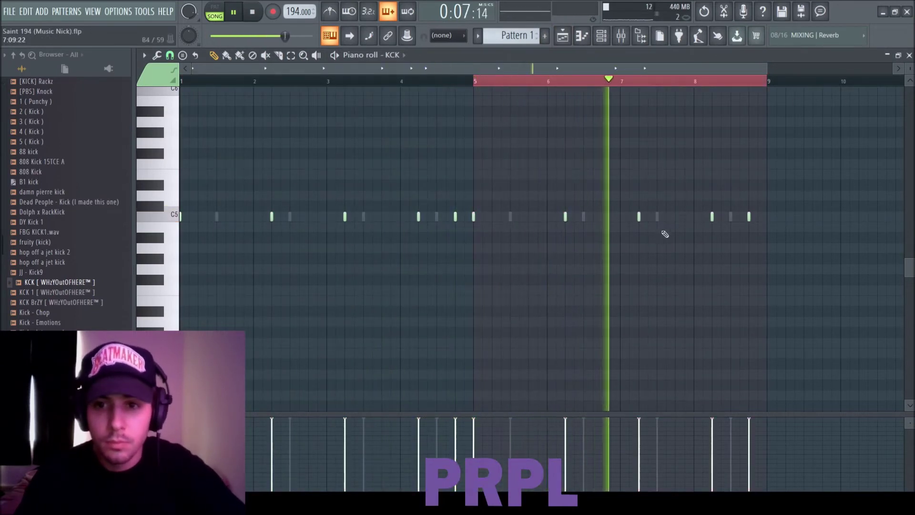
pyautogui.click(703, 216)
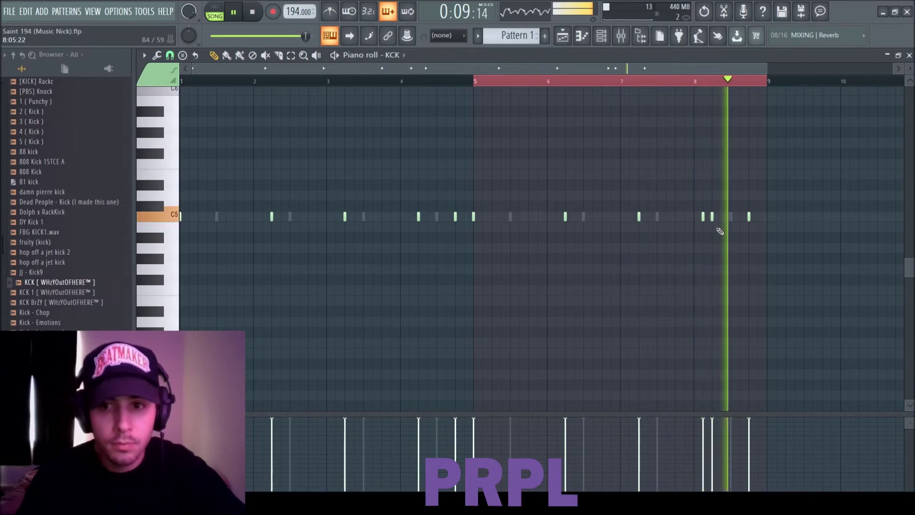
# - Edit the DeedotLuger Hat 2 notes with descending rolls in bar 2 and repeat the four-bar pattern across bars 5 to 8
pyautogui.rightClick(290, 217)
pyautogui.rightClick(289, 217)
pyautogui.moveTo(290, 218); pyautogui.dragTo(328, 219)
pyautogui.scroll(-4, 308, 218)
pyautogui.hotkey('ctrl', 'a')
pyautogui.hotkey('ctrl', 'd')
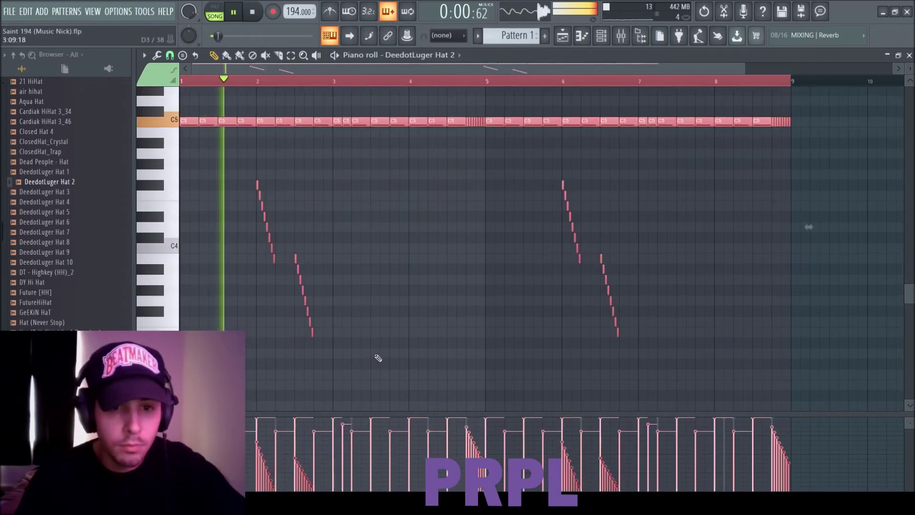
pyautogui.moveTo(317, 276); pyautogui.dragTo(196, 148)
pyautogui.moveTo(651, 348)
pyautogui.mouseDown()
pyautogui.moveTo(548, 191)
pyautogui.moveTo(643, 358)
pyautogui.mouseUp()
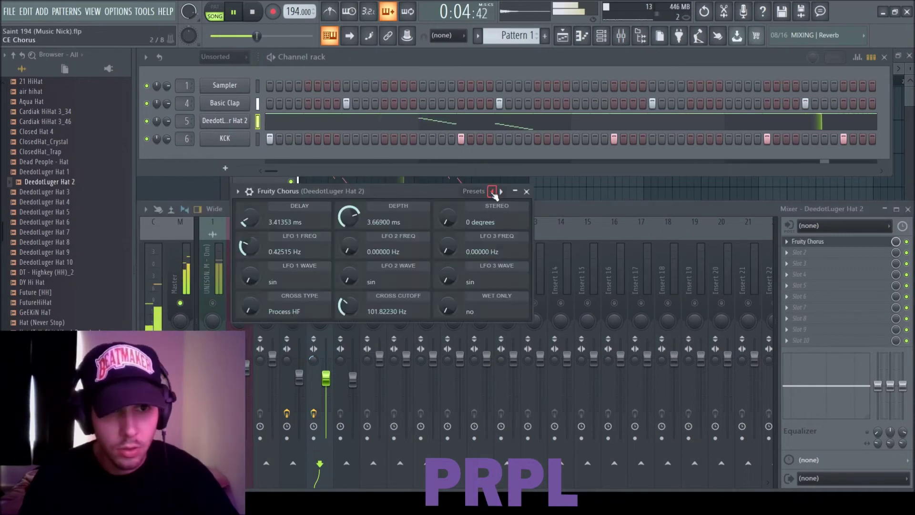
# - Cycle the hat's Fruity Chorus backward through its presets, past 50 Detune and Poly Chorus
pyautogui.click(493, 192)
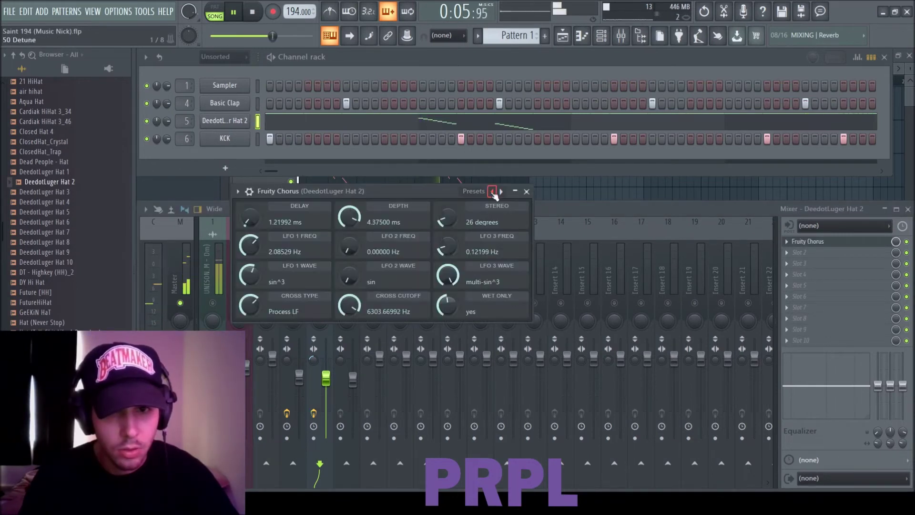
pyautogui.click(492, 191)
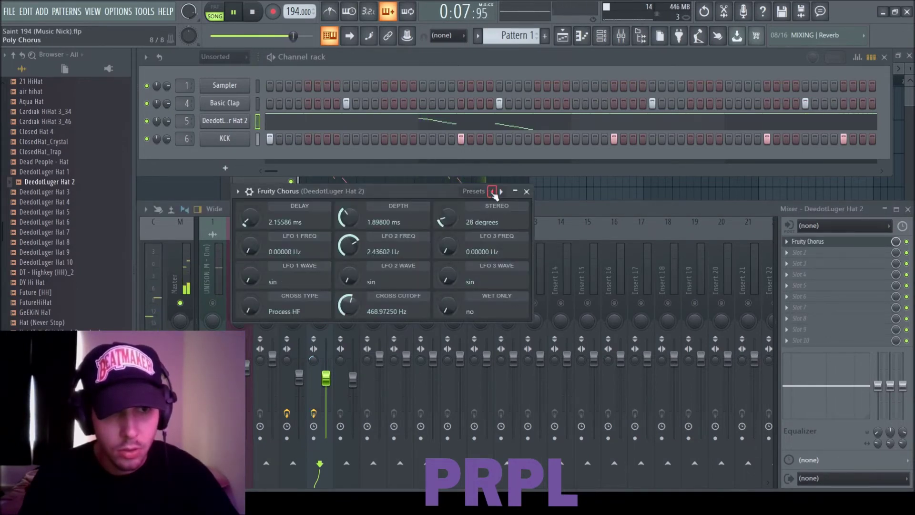
pyautogui.click(492, 191)
pyautogui.click(491, 191)
pyautogui.click(492, 193)
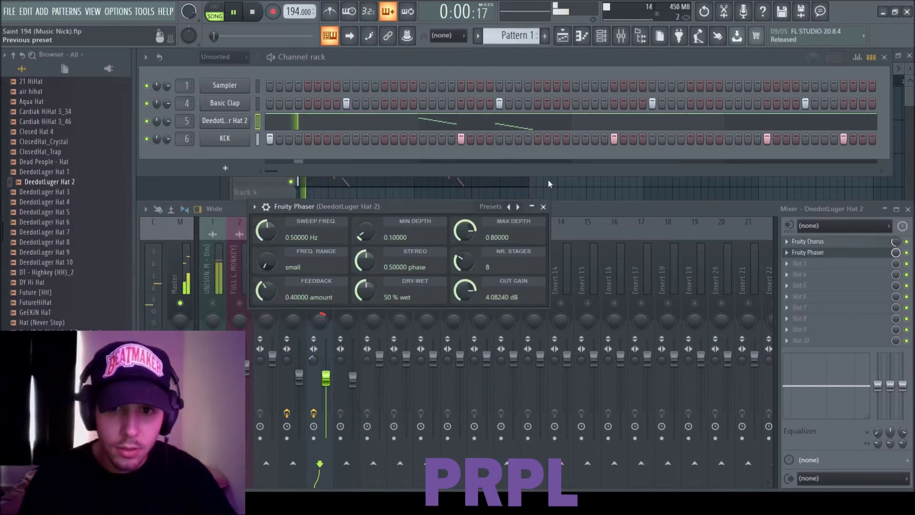
# - Cycle the hat's Fruity Phaser presets forward to Deep Fish and close the effect's window
pyautogui.click(519, 206)
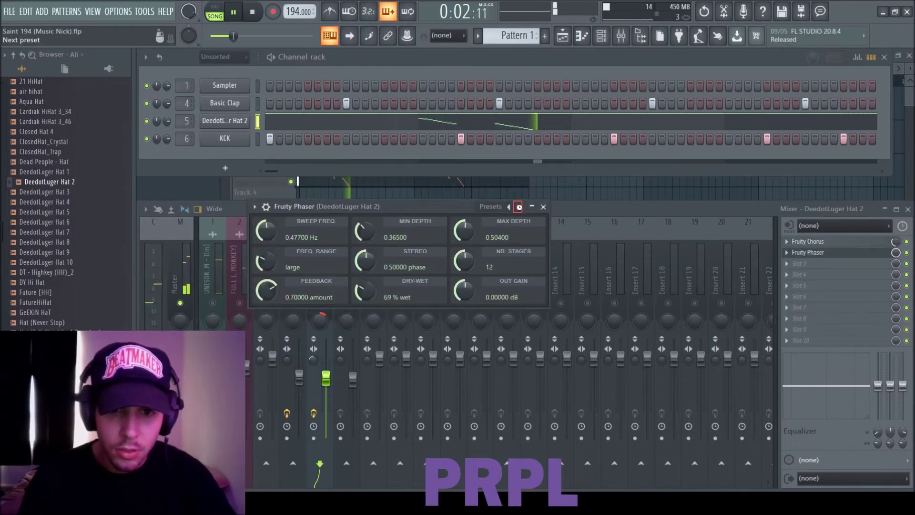
pyautogui.click(519, 207)
pyautogui.click(519, 206)
pyautogui.click(519, 207)
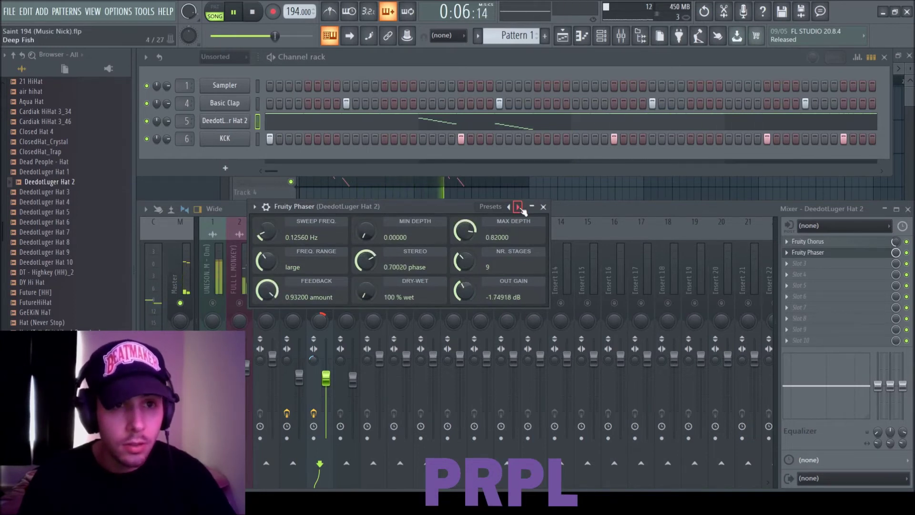
pyautogui.click(544, 206)
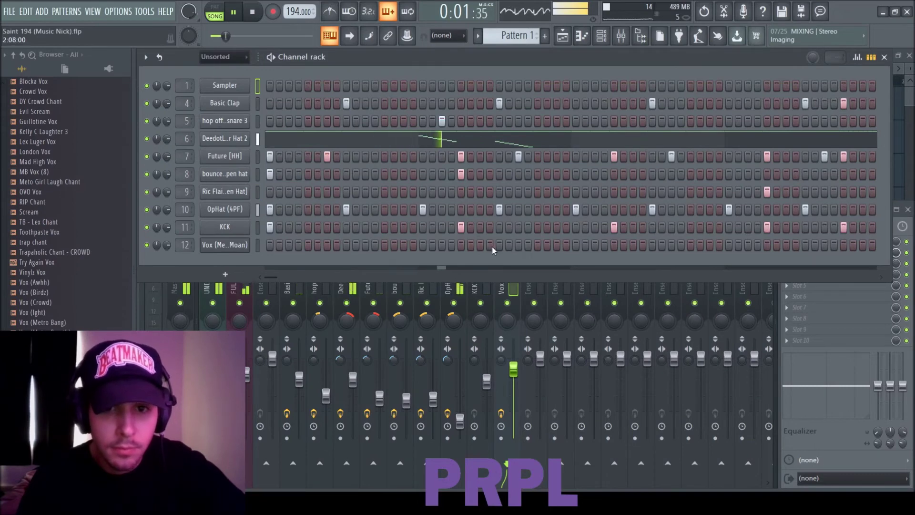
# - Add a Vox (Metro Moan) hit on beat 3 of bar 2 and open the channel's piano roll
pyautogui.click(499, 245)
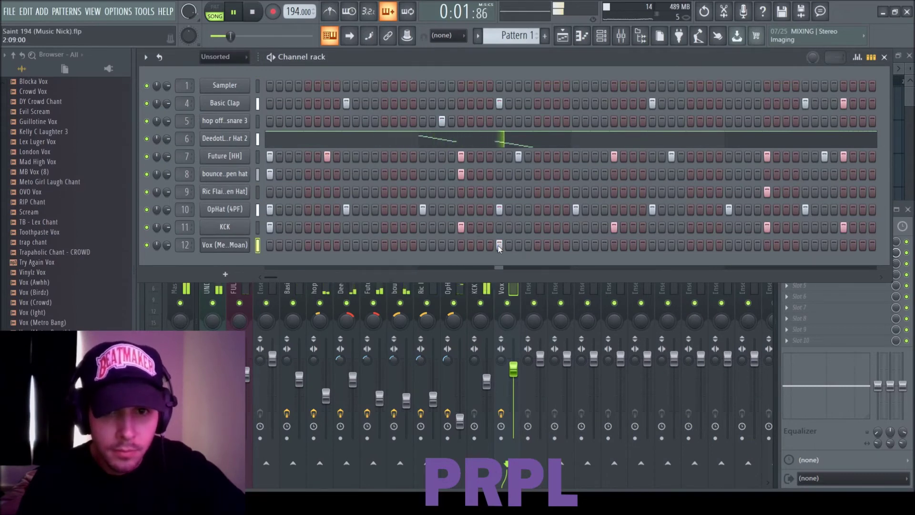
pyautogui.press('F7')
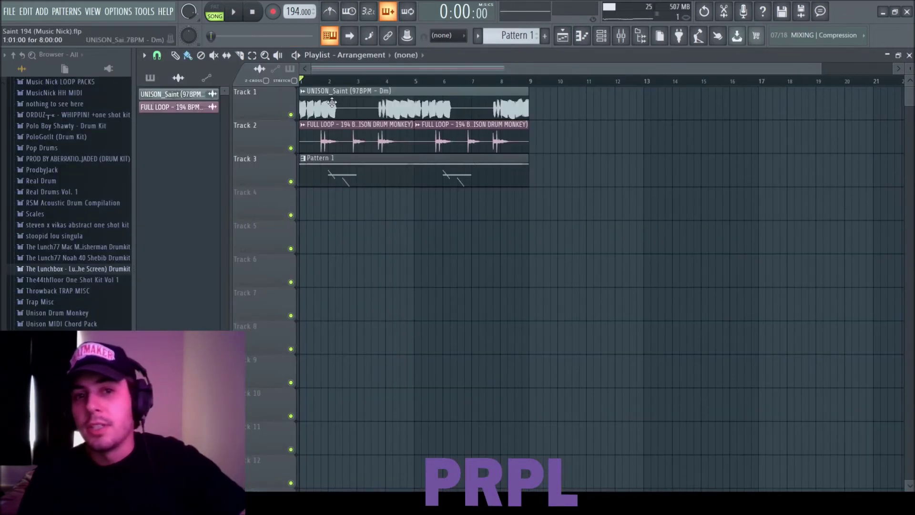
# - Show the channel rack and browse the Unison MIDI Chord Pack to the F Major - D Minor diatonic triad progressions
pyautogui.press('Tab')
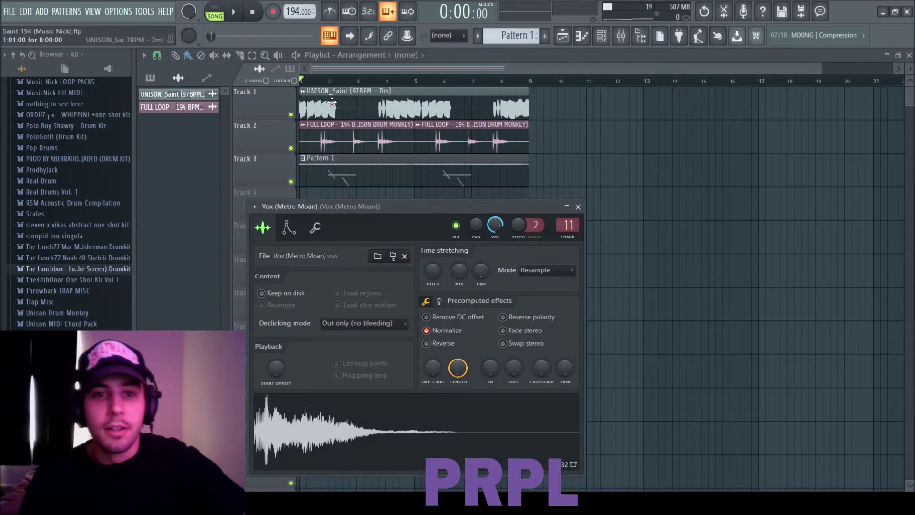
pyautogui.click(567, 208)
pyautogui.press('F6')
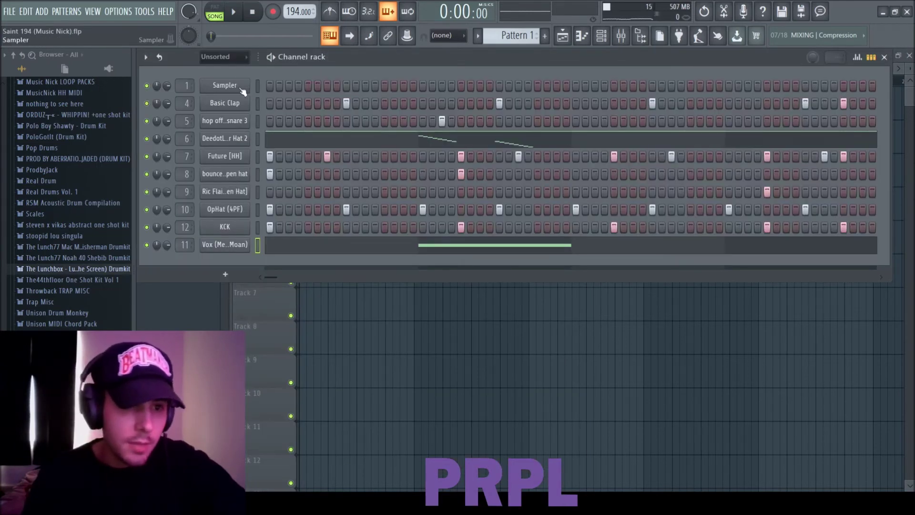
pyautogui.click(57, 325)
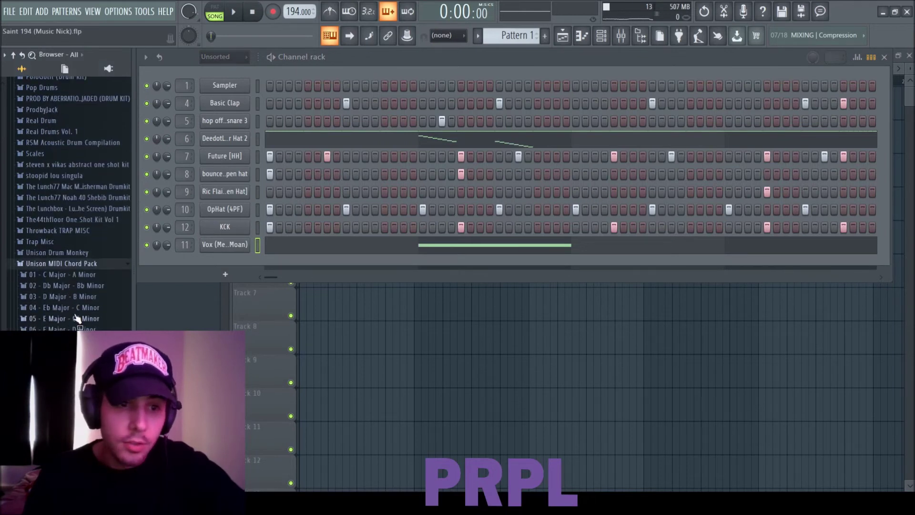
pyautogui.click(64, 328)
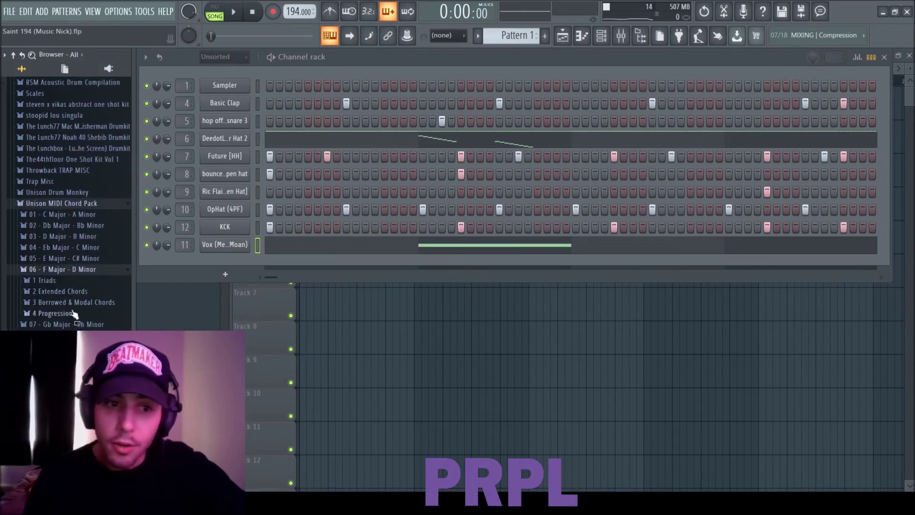
pyautogui.click(72, 317)
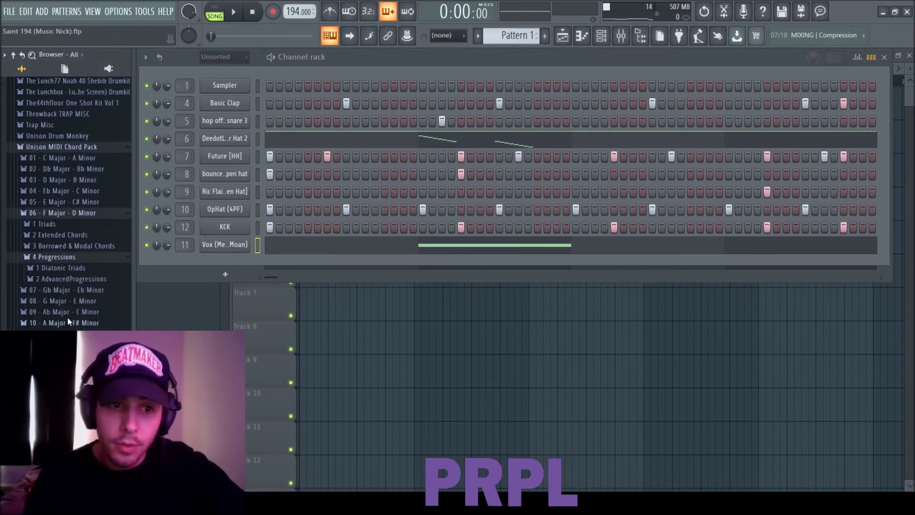
pyautogui.click(77, 268)
pyautogui.click(68, 247)
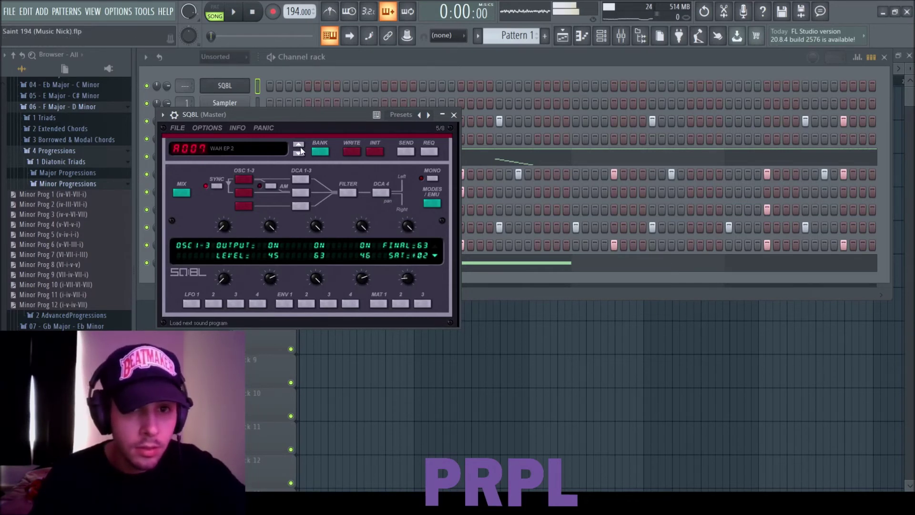
# - Select mixer insert 13 for the SQ8L synth and extend the third chord of Minor Prog 7 to the end of bar 4
pyautogui.click(454, 115)
pyautogui.press('F9')
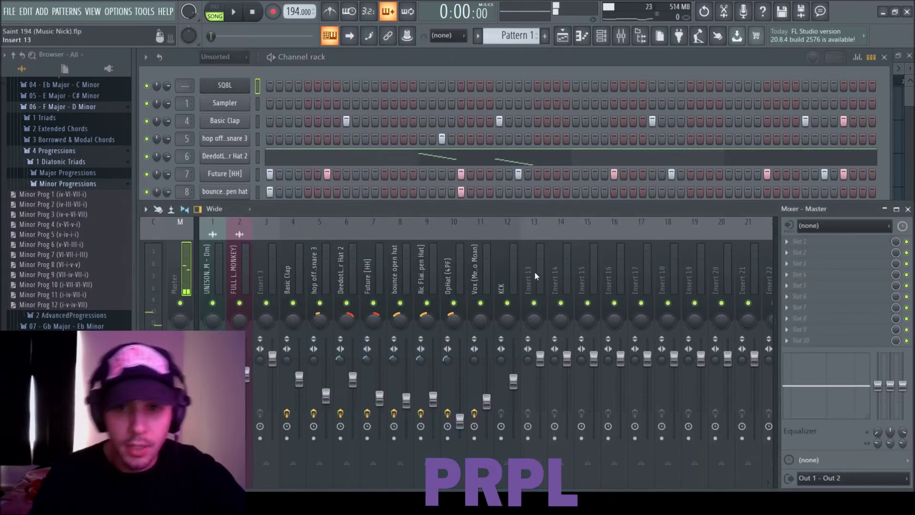
pyautogui.click(535, 273)
pyautogui.moveTo(368, 319); pyautogui.dragTo(421, 120)
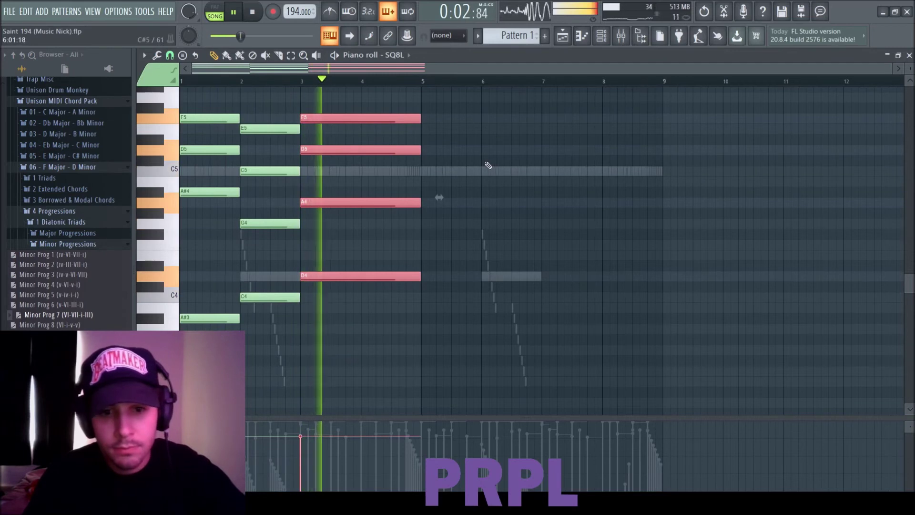
# - Duplicate the whole SQ8L chord progression into bars 5 to 8, close the piano roll and toggle playback
pyautogui.hotkey('ctrl', 'a')
pyautogui.hotkey('ctrl', 'b')
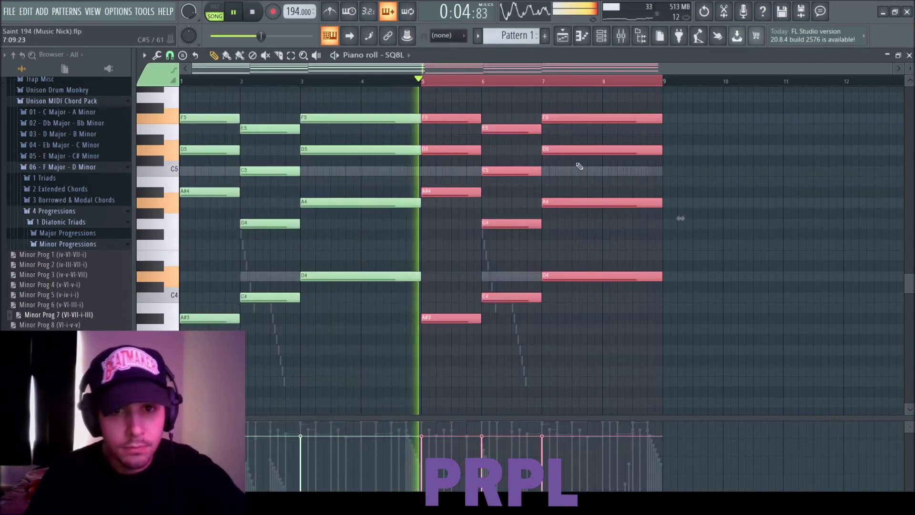
pyautogui.press('Escape')
pyautogui.press('space')
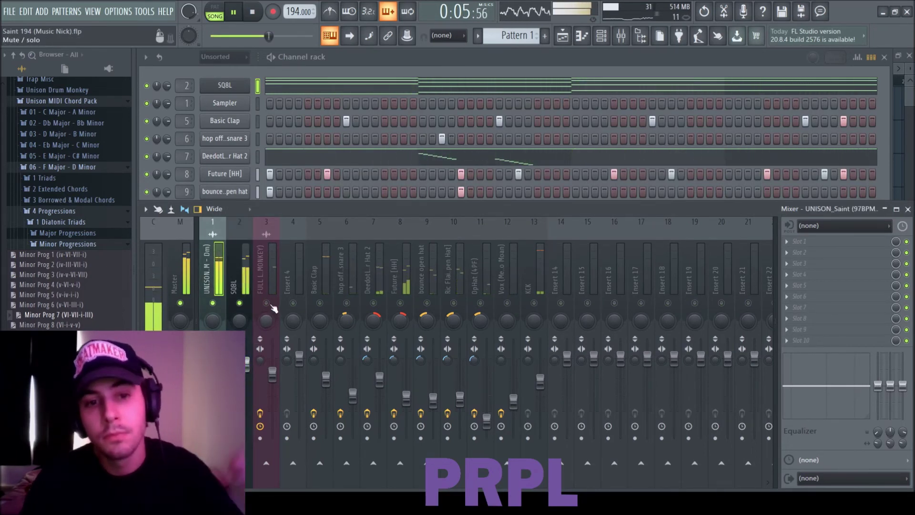
# - Collapse the Unison MIDI Chord Pack's progression folders and move the Pattern 1 clip to Track 4 in the playlist
pyautogui.click(57, 223)
pyautogui.scroll(1, 64, 225)
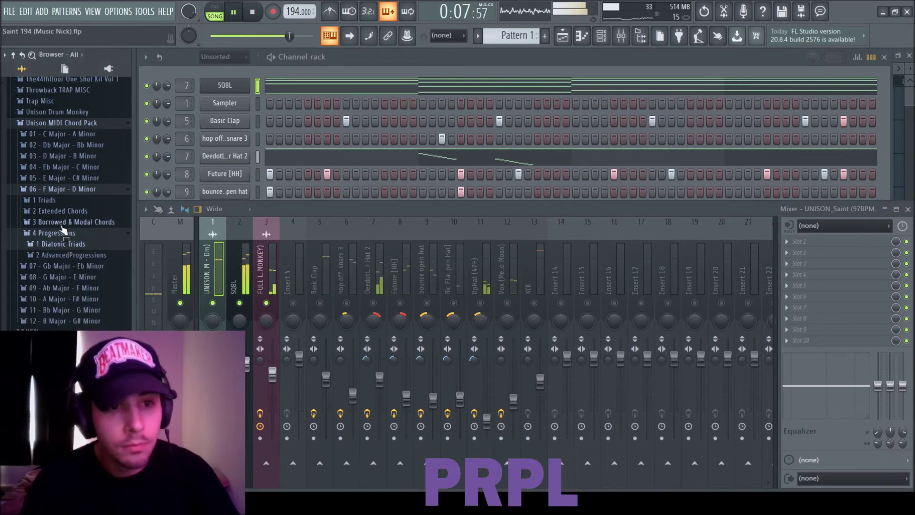
pyautogui.scroll(3, 59, 232)
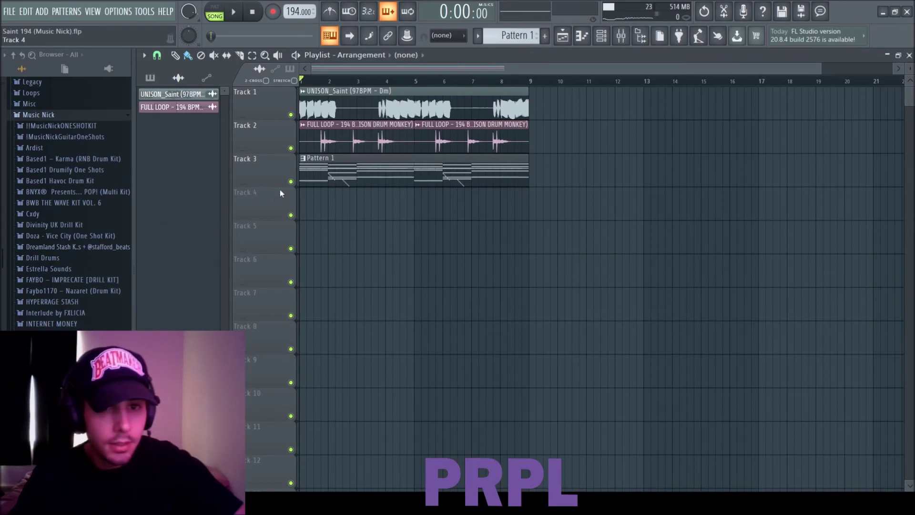
pyautogui.moveTo(310, 200); pyautogui.dragTo(310, 200)
# - Browse the 2021 loop packs to Drum Loops for Samples and audition its loops down to Turbulence 81
pyautogui.scroll(-4, 67, 252)
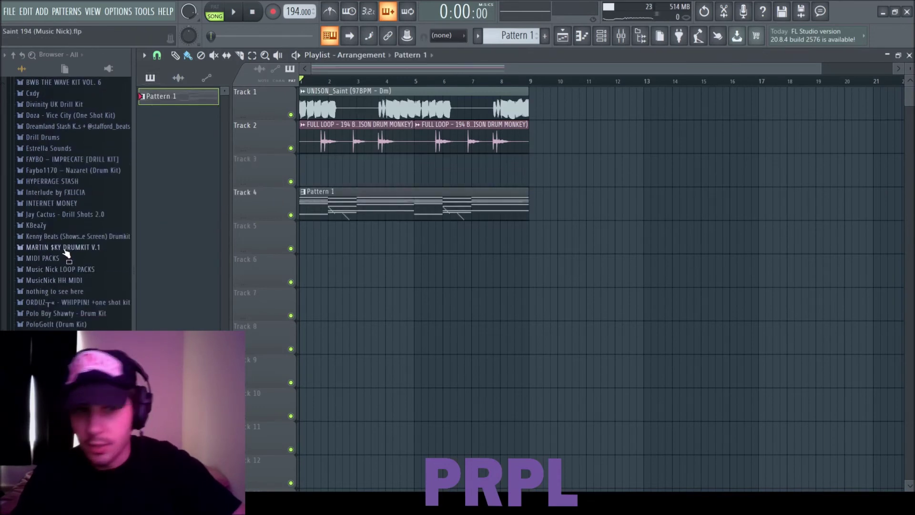
pyautogui.click(72, 271)
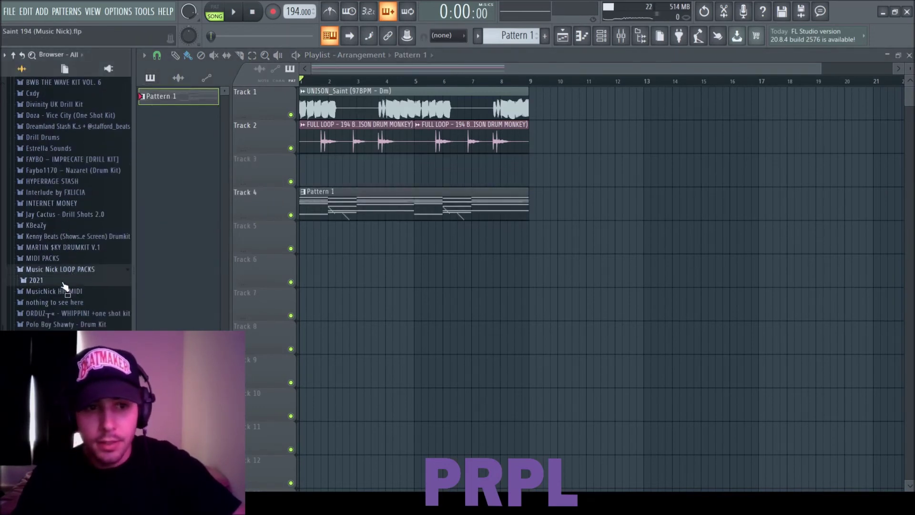
pyautogui.click(61, 303)
pyautogui.scroll(-4, 74, 233)
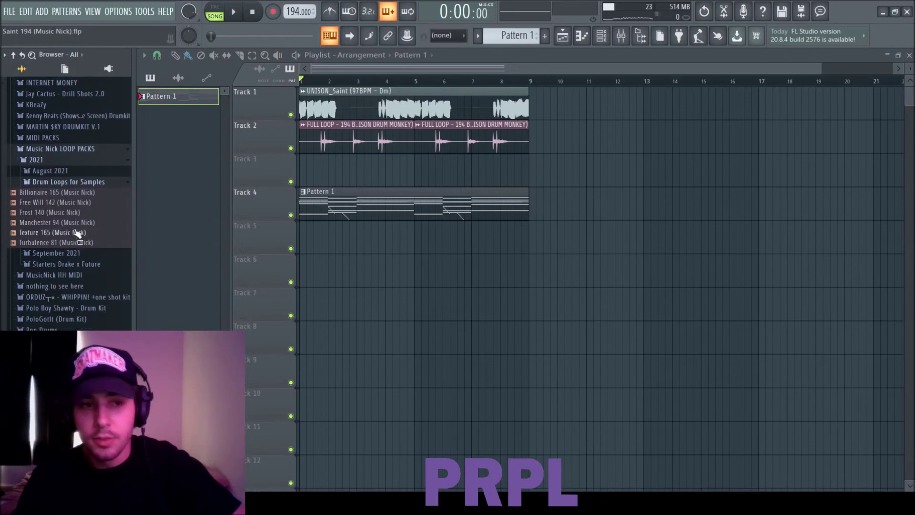
pyautogui.click(80, 193)
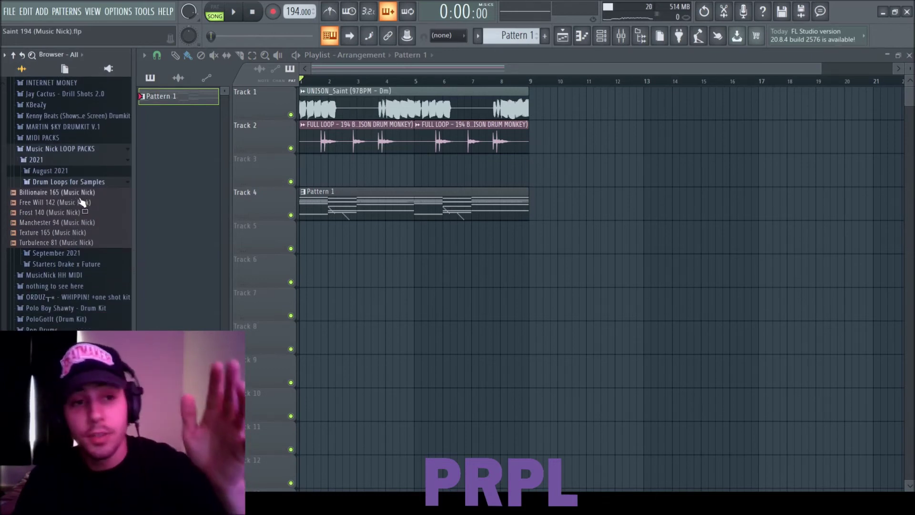
pyautogui.click(82, 211)
pyautogui.click(77, 222)
pyautogui.click(73, 233)
pyautogui.click(70, 244)
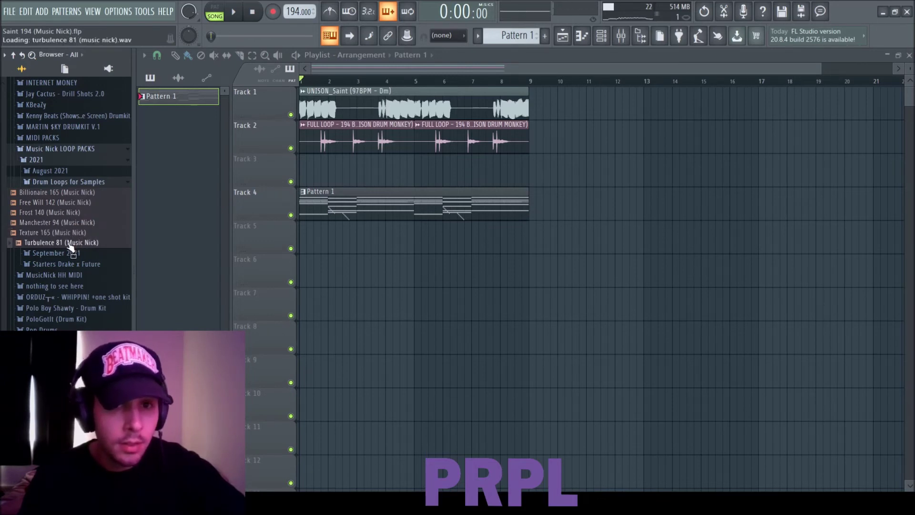
# - Place the Turbulence 81 loop at the start of Track 3, time-stretch it to span eight bars and play it with the beat
pyautogui.moveTo(69, 247); pyautogui.dragTo(348, 172)
pyautogui.doubleClick(359, 168)
pyautogui.moveTo(358, 137); pyautogui.dragTo(596, 240)
pyautogui.moveTo(646, 295); pyautogui.dragTo(666, 463)
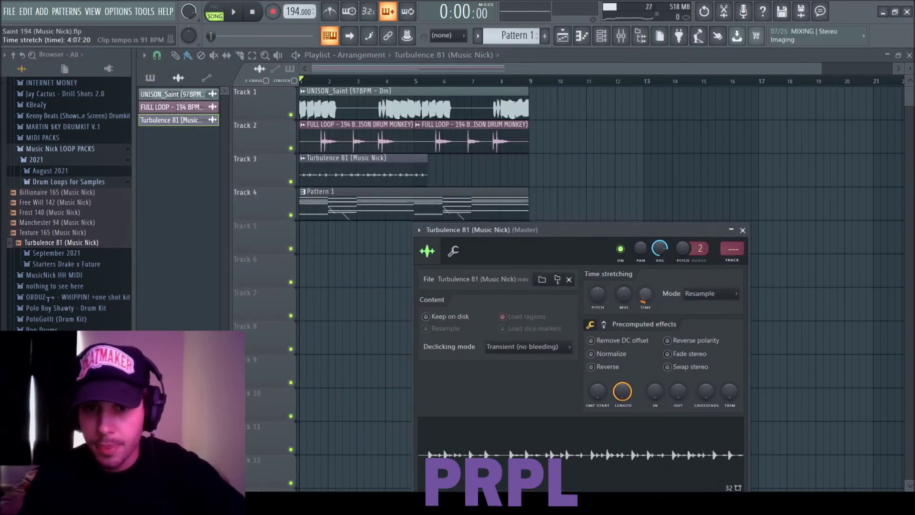
pyautogui.moveTo(645, 295); pyautogui.dragTo(645, 303)
pyautogui.press('space')
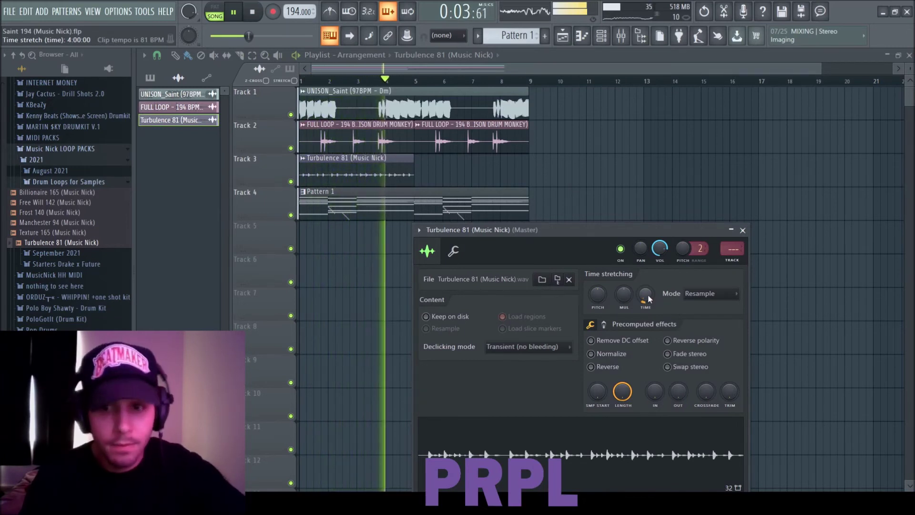
pyautogui.press('space')
pyautogui.moveTo(648, 298); pyautogui.dragTo(648, 281)
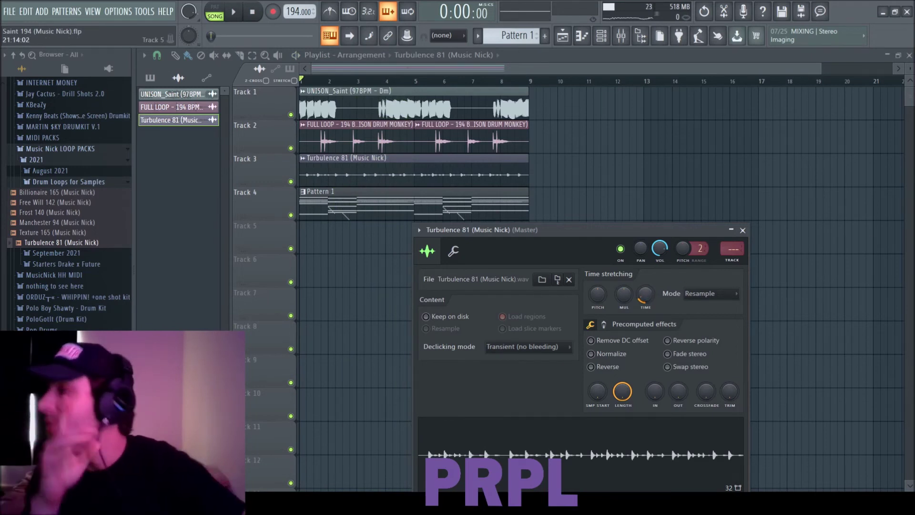
pyautogui.press('space')
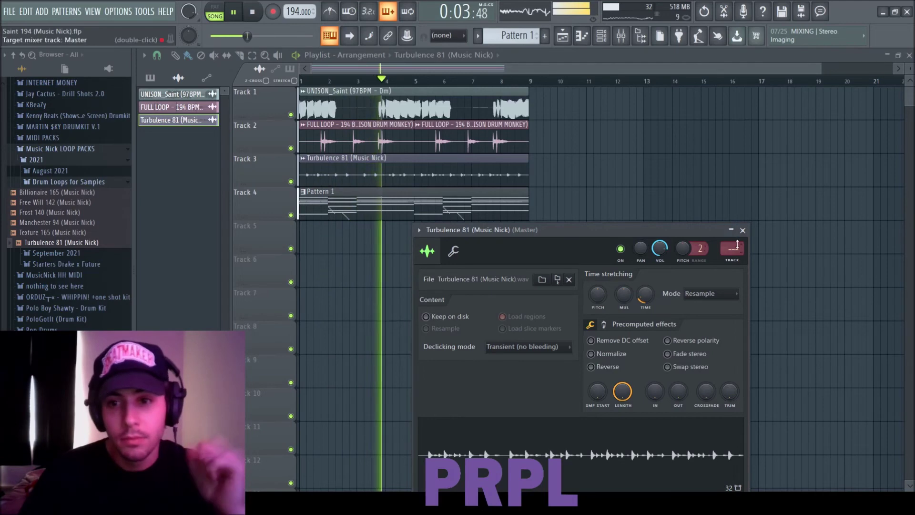
# - Give the Turbulence 81 loop its own mixer track and move that track to insert 4, beside the Drum Monkey loop
pyautogui.click(743, 230)
pyautogui.press('F6')
pyautogui.press('F9')
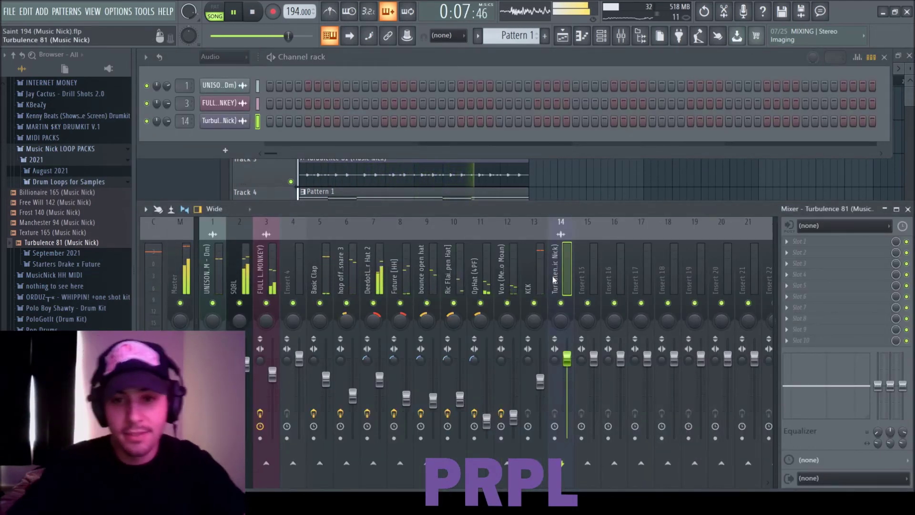
pyautogui.hotkey('alt', 'Left')
pyautogui.hotkey('alt', 'Left')
pyautogui.hotkey('alt', 'Left')
pyautogui.hotkey('alt', 'Left')
pyautogui.hotkey('alt', 'Left')
pyautogui.hotkey('alt', 'Left')
pyautogui.hotkey('alt', 'Left')
pyautogui.hotkey('alt', 'Left')
pyautogui.hotkey('alt', 'Left')
pyautogui.hotkey('alt', 'Left')
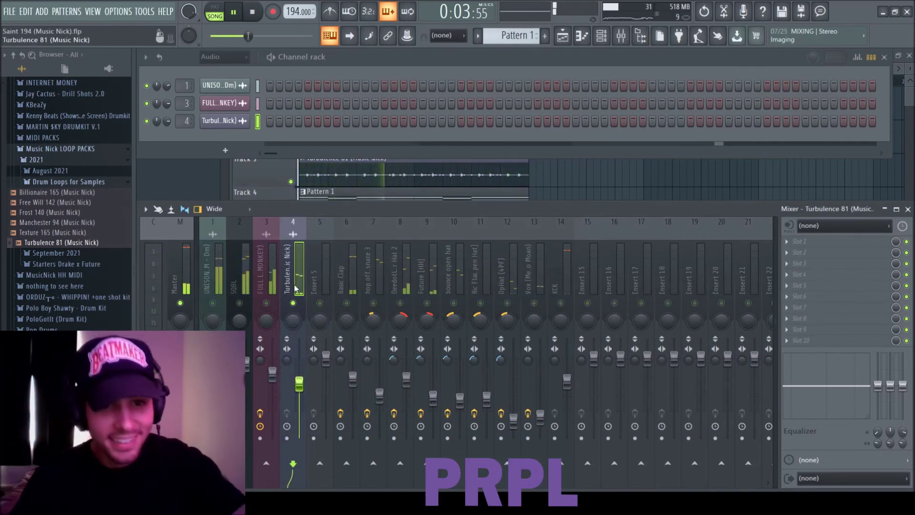
# - Solo the Turbulence 81 mixer track, then balance it against the UNISON_Saint loop with its volume at 84%
pyautogui.rightClick(292, 303)
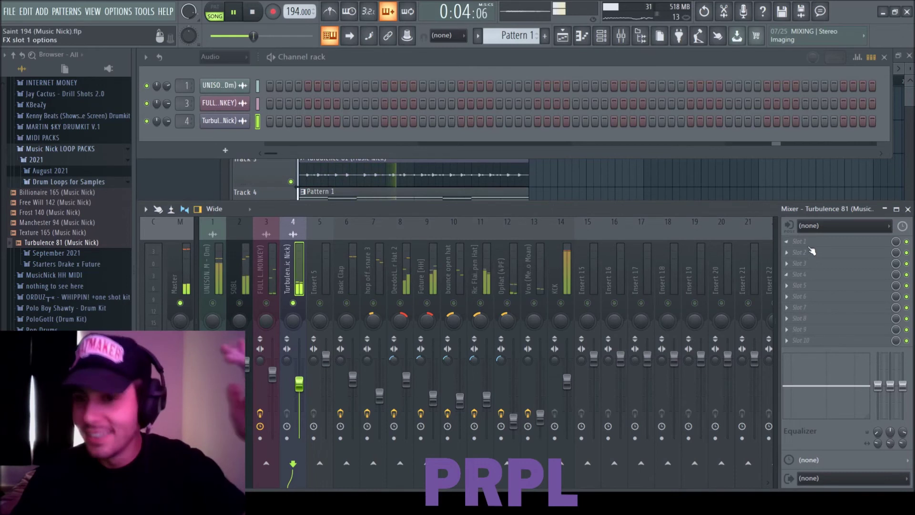
pyautogui.click(216, 302)
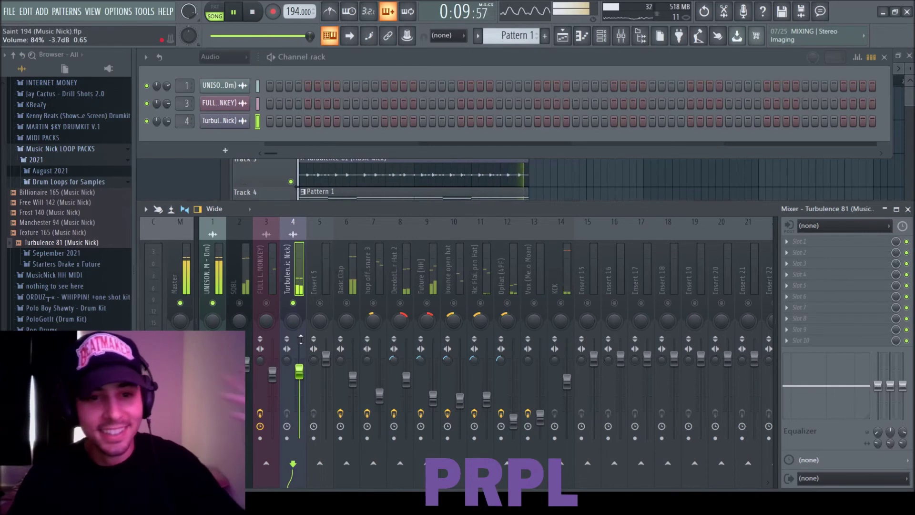
pyautogui.click(213, 303)
pyautogui.click(213, 304)
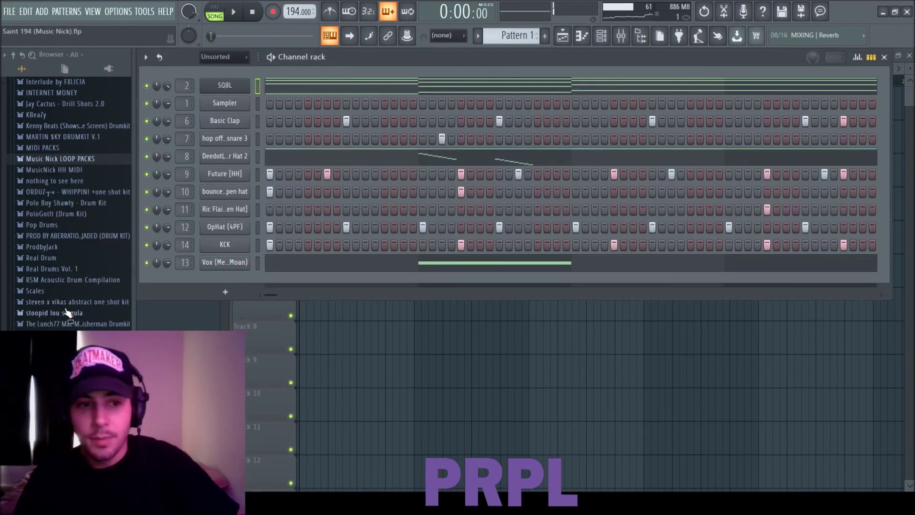
# - Browse the stoopid lou singula one shots to the finished bells and audition several of them over the playing beat
pyautogui.click(68, 313)
pyautogui.click(68, 277)
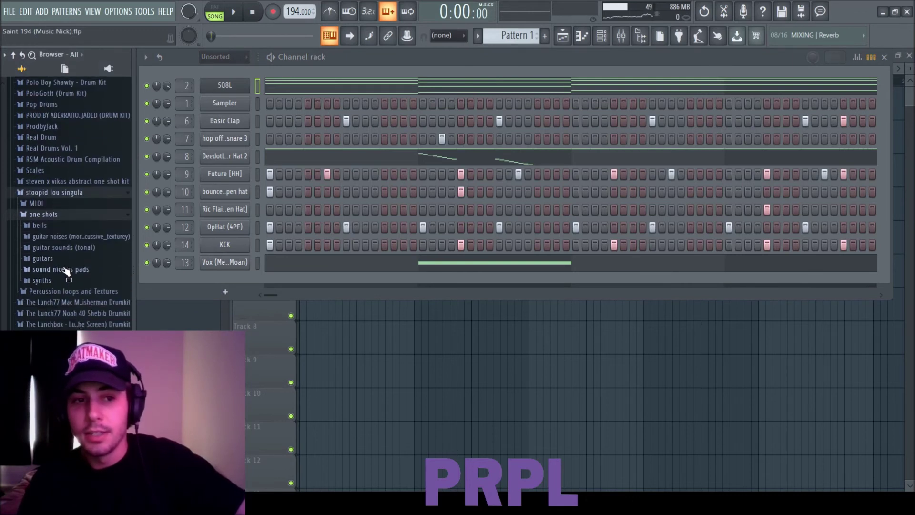
pyautogui.click(40, 225)
pyautogui.click(52, 260)
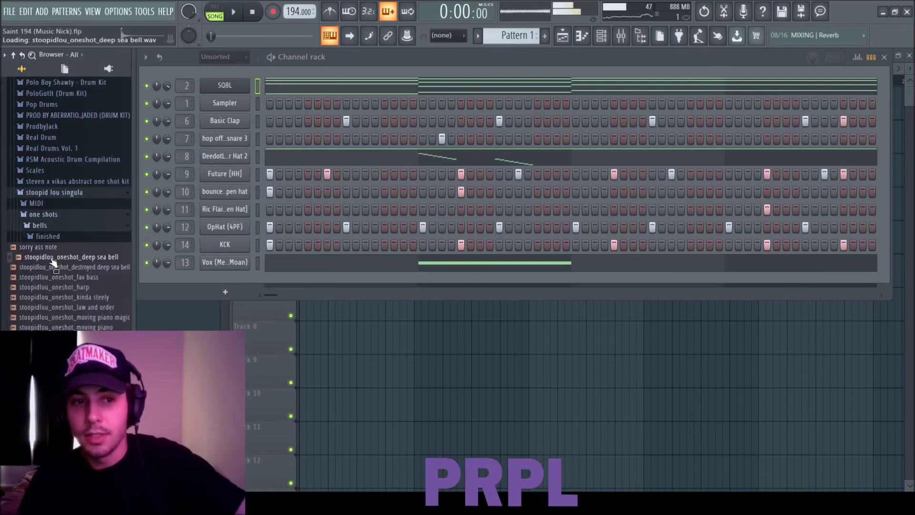
pyautogui.click(57, 287)
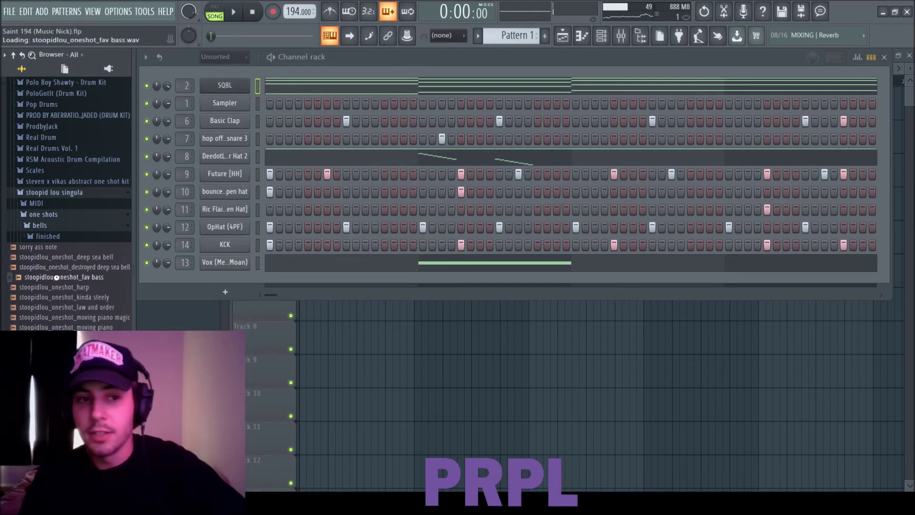
pyautogui.press('space')
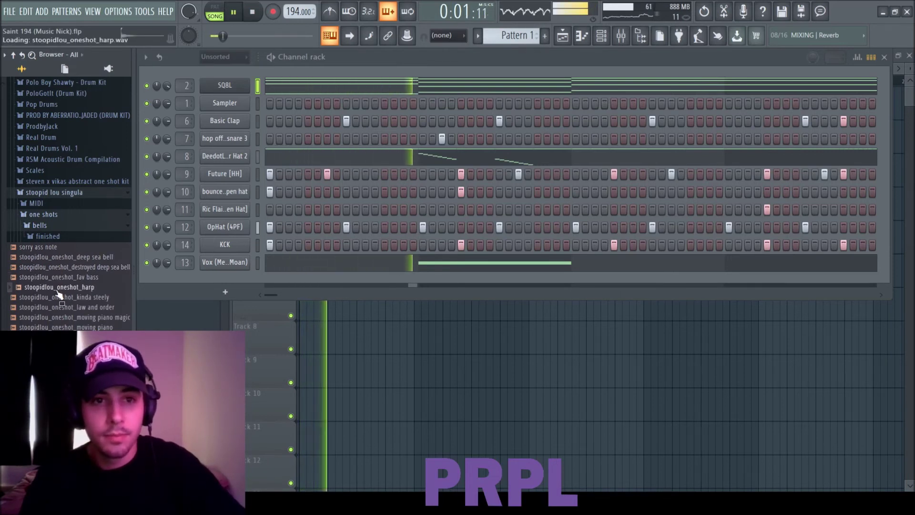
pyautogui.click(59, 297)
pyautogui.click(58, 307)
pyautogui.click(58, 317)
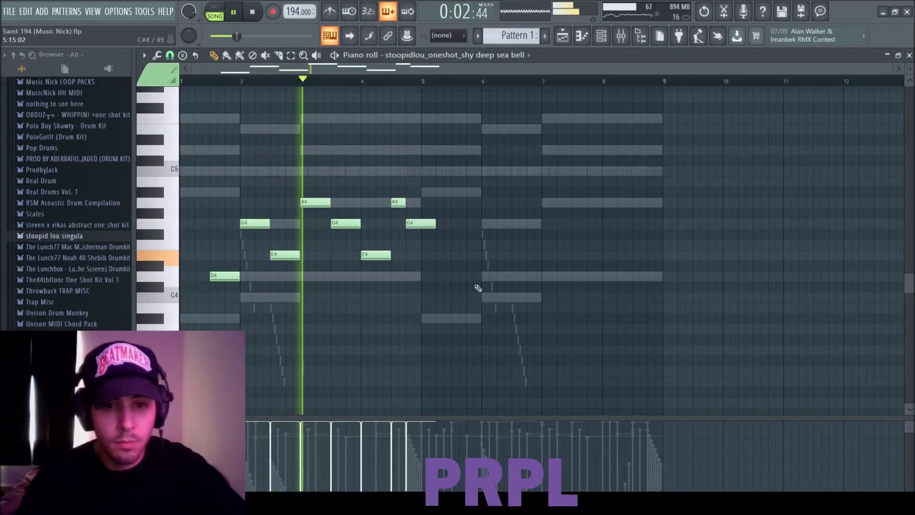
# - Open the shy deep sea bell sampler's envelope settings and transpose its whole eight-bar melody up an octave
pyautogui.press('F6')
pyautogui.click(235, 86)
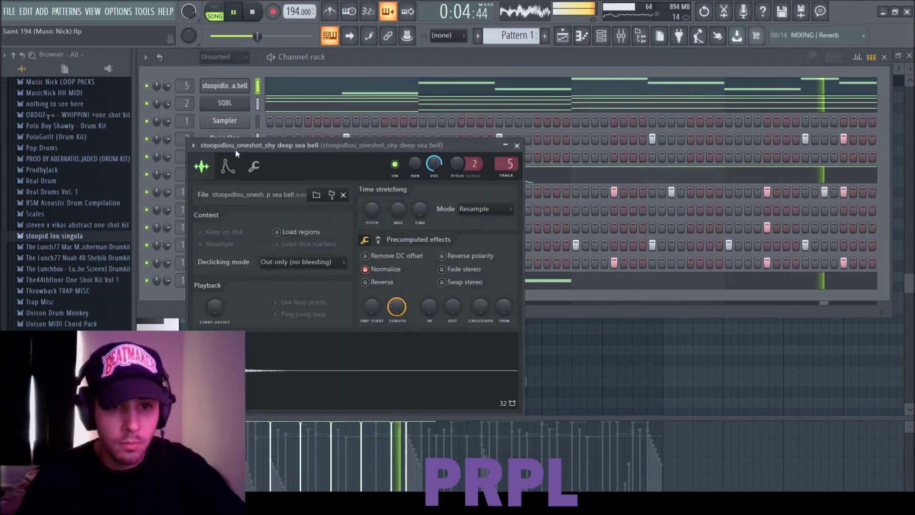
pyautogui.click(226, 168)
pyautogui.press('F7')
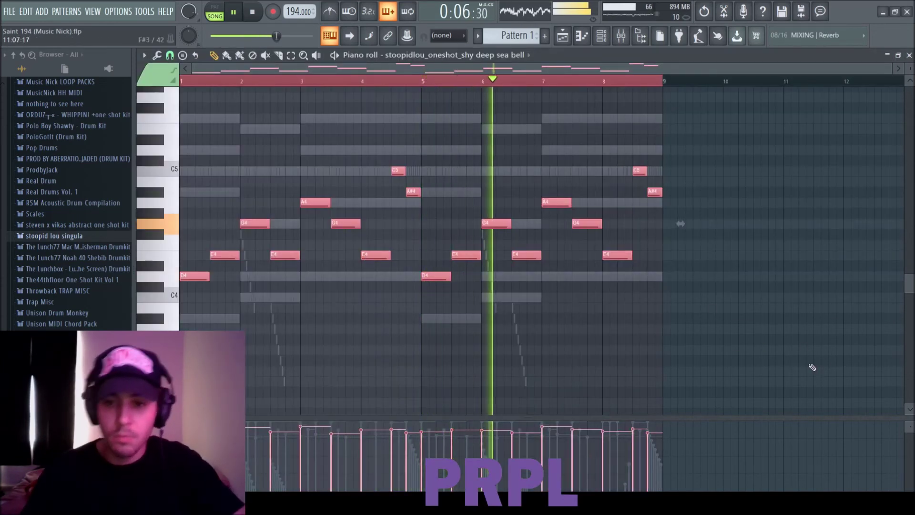
pyautogui.hotkey('ctrl', 'Up')
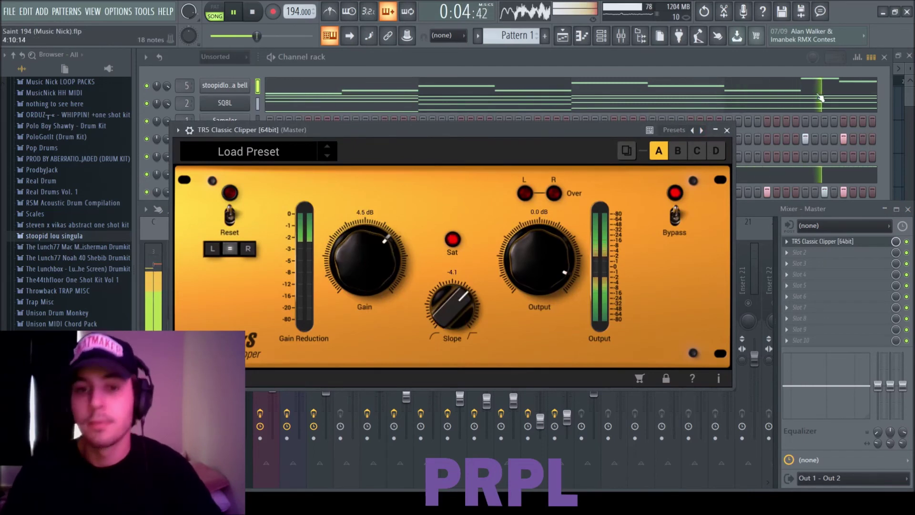
# - Close the master's TRS Classic Clipper and lower the mixer levels of the Turbulence 81 loop, bell, clap and snare
pyautogui.click(727, 131)
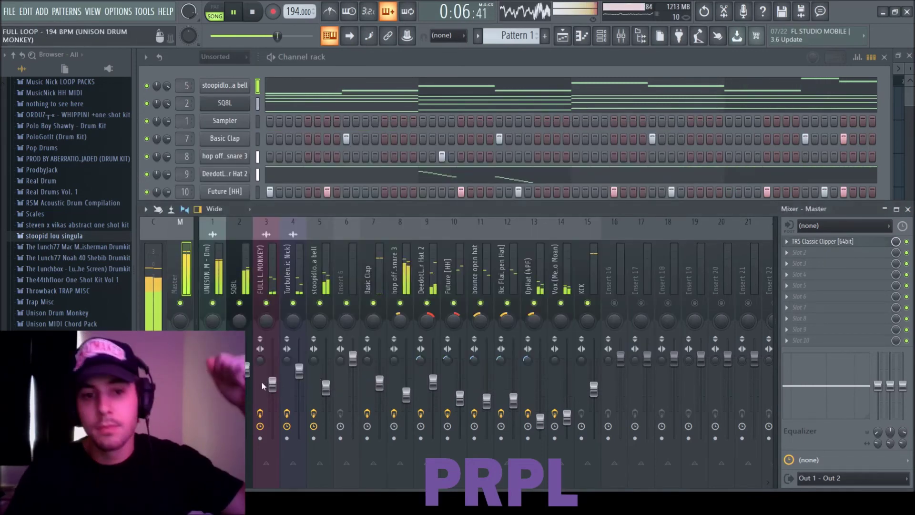
pyautogui.click(265, 385)
pyautogui.click(293, 385)
pyautogui.click(385, 382)
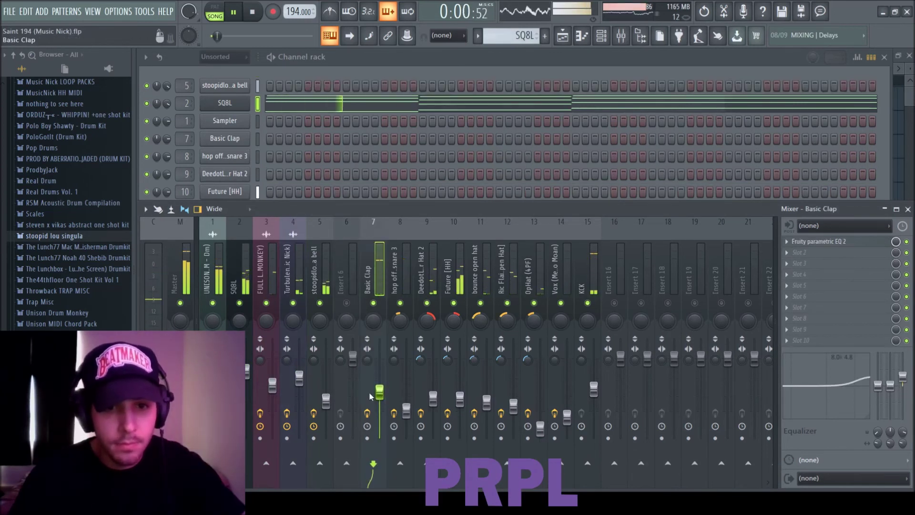
pyautogui.click(219, 376)
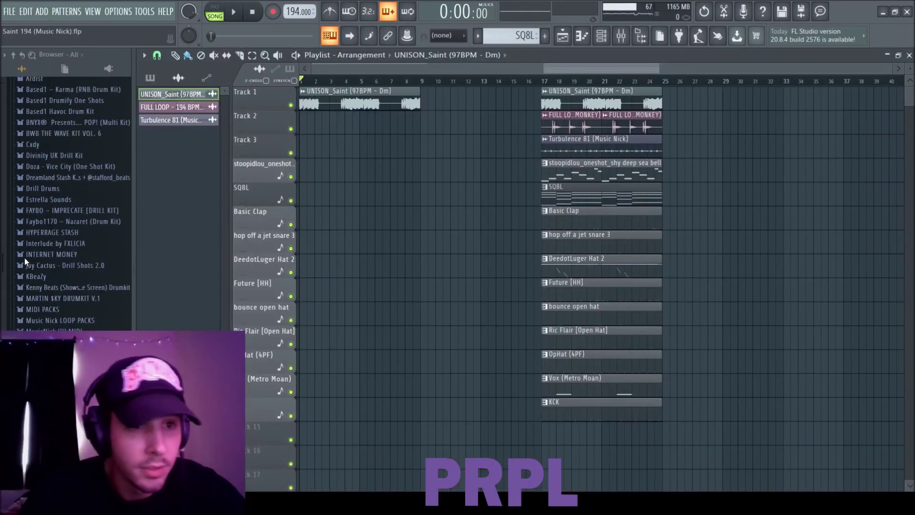
# - Find the Crickets sample in the guitar one-shot kit's Textures folder, place it at bar 1 of Track 15 and preview it
pyautogui.scroll(5, 24, 257)
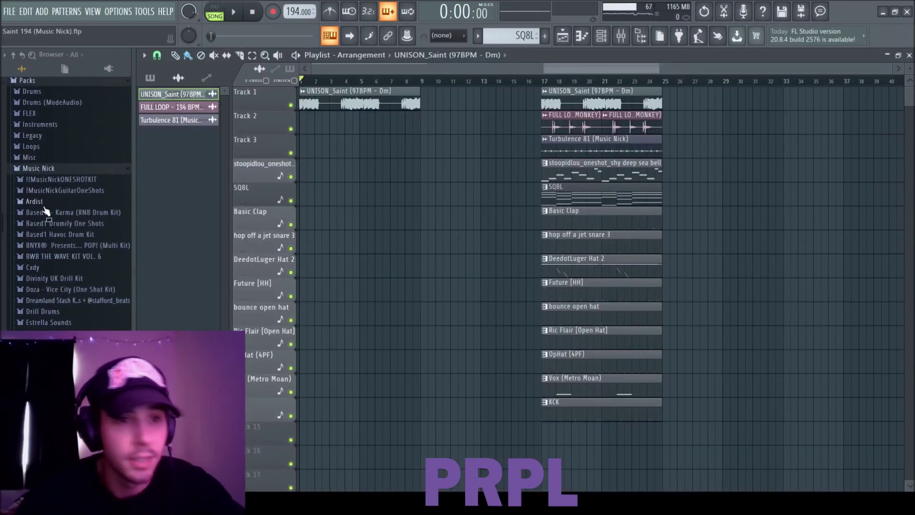
pyautogui.scroll(-5, 79, 248)
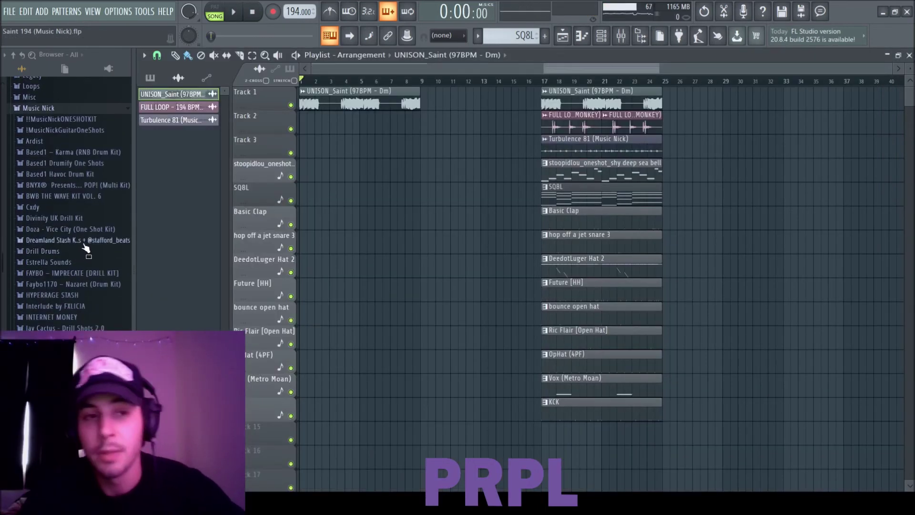
pyautogui.click(61, 131)
pyautogui.moveTo(35, 184); pyautogui.dragTo(334, 415)
pyautogui.press('space')
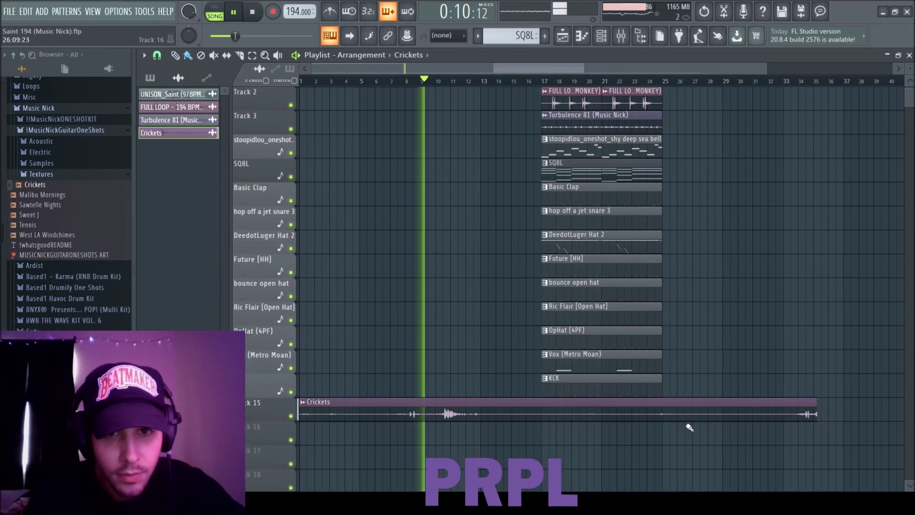
pyautogui.press('space')
pyautogui.scroll(1, 429, 335)
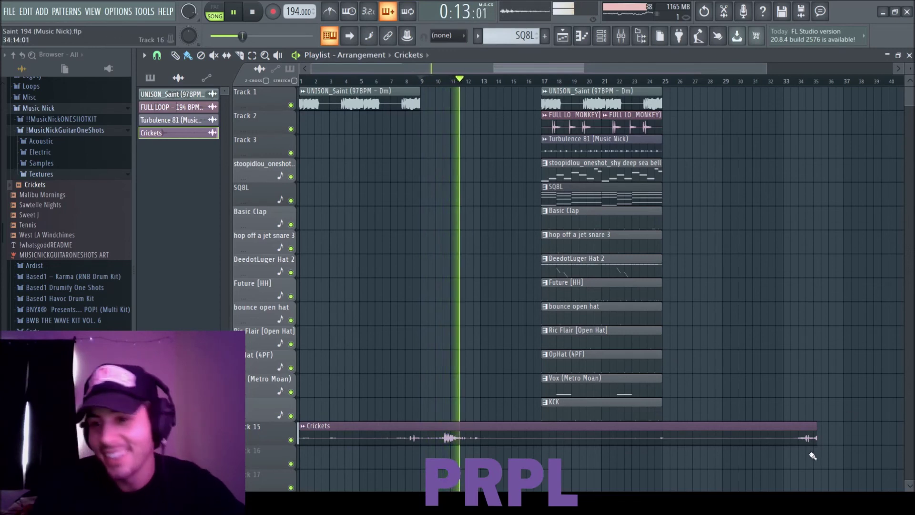
pyautogui.press('space')
# - Shorten the Crickets clip on Track 15 and place a copy of the Basic Clap clip in the section starting in bar 10
pyautogui.moveTo(816, 434); pyautogui.dragTo(532, 434)
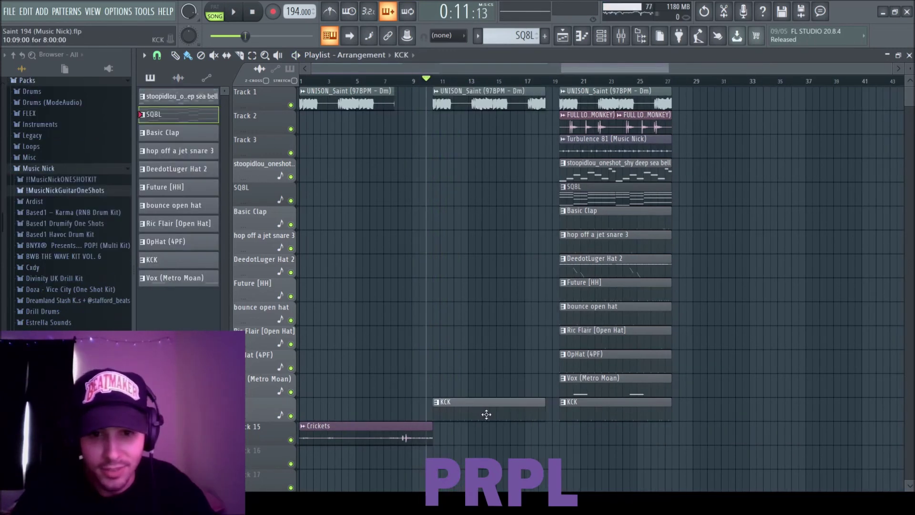
pyautogui.press('space')
pyautogui.moveTo(610, 211); pyautogui.dragTo(471, 215)
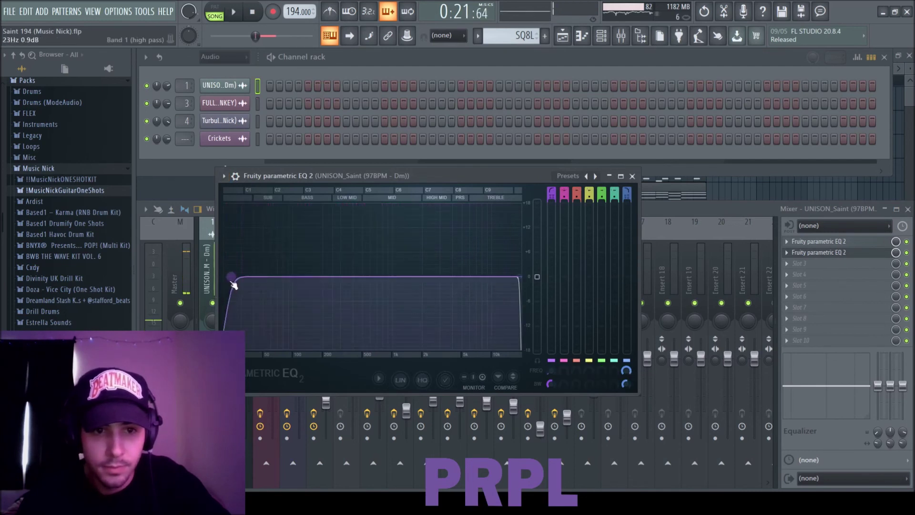
# - Raise the low-cut frequency of the UNISON_Saint loop's second Parametric EQ 2 to 104 Hz during playback, close the EQ and show the playlist
pyautogui.moveTo(231, 276); pyautogui.dragTo(295, 277)
pyautogui.scroll(5, 294, 276)
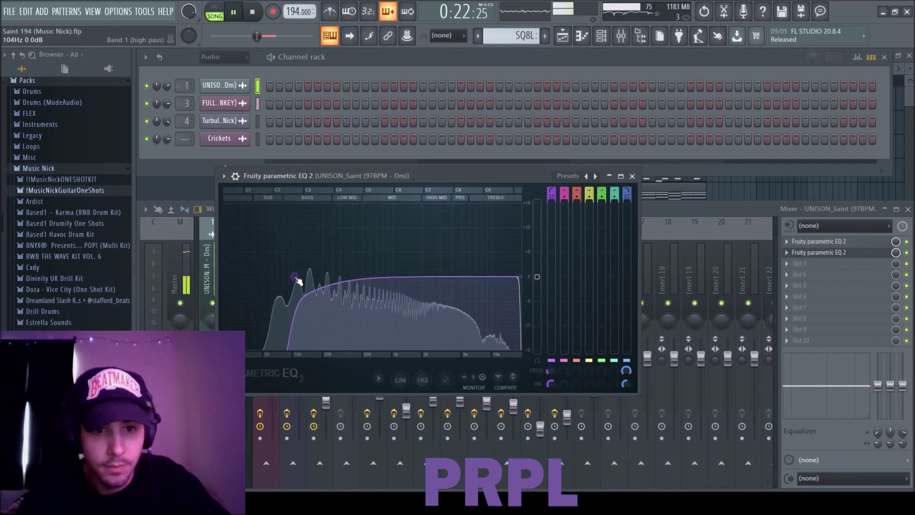
pyautogui.press('space')
pyautogui.click(633, 176)
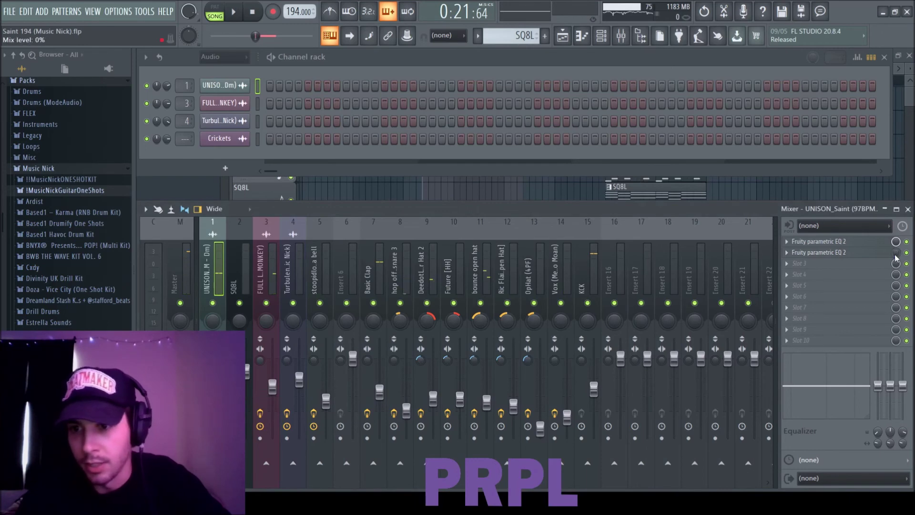
pyautogui.press('F5')
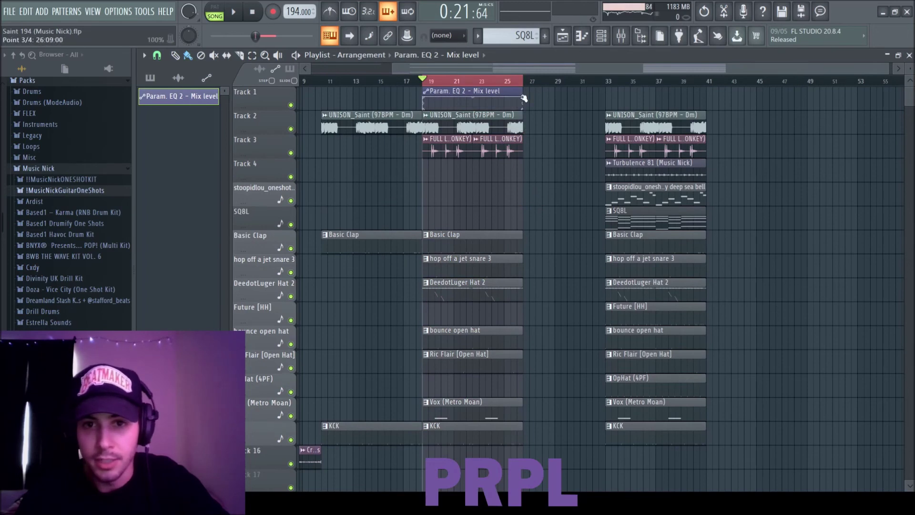
# - Play the section containing the Pattern 12 melody, review its notes, close the piano roll and look over the playlist arrangement
pyautogui.press('space')
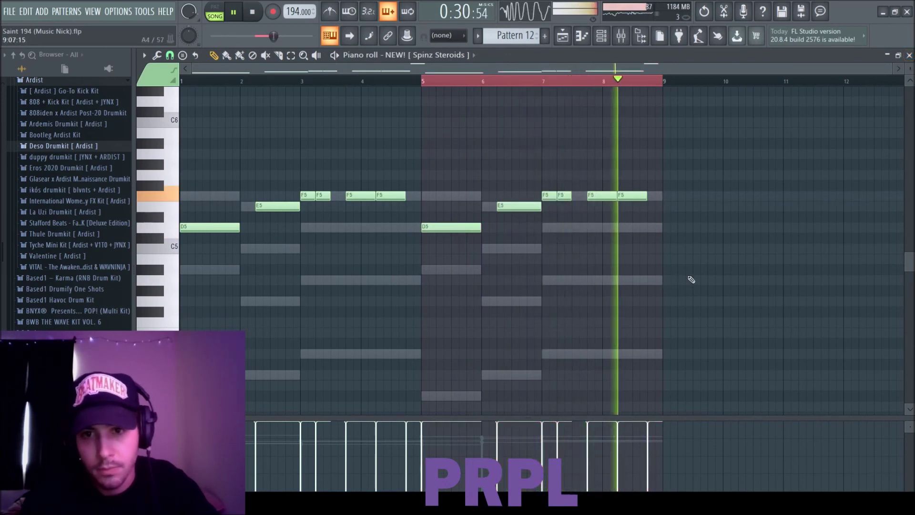
pyautogui.scroll(3, 686, 283)
pyautogui.click(910, 56)
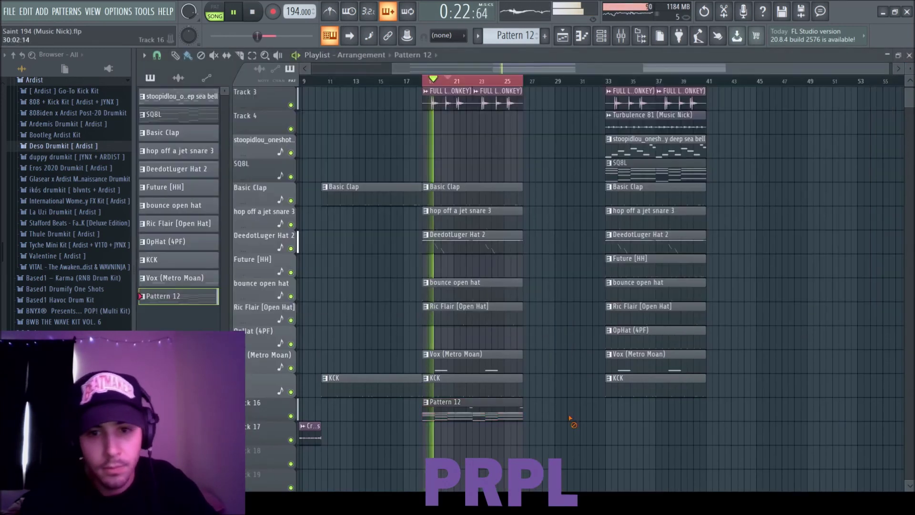
pyautogui.scroll(2, 288, 143)
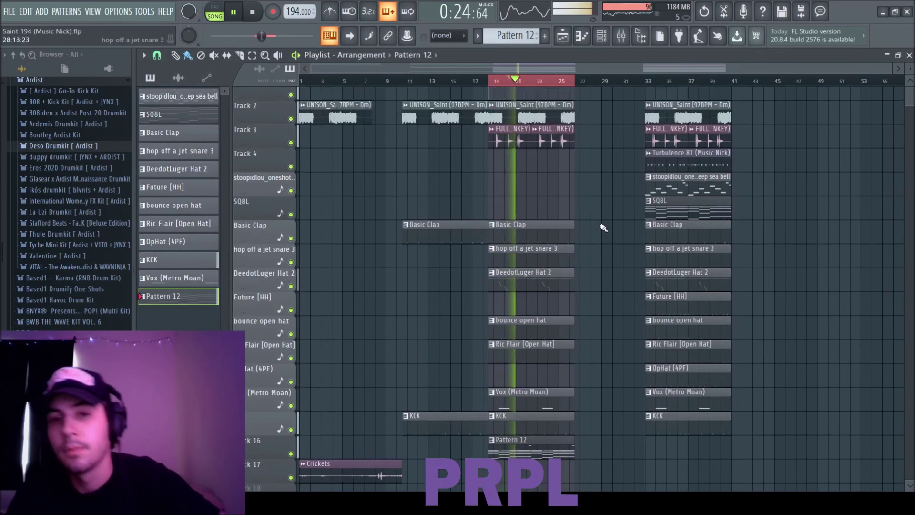
pyautogui.click(291, 129)
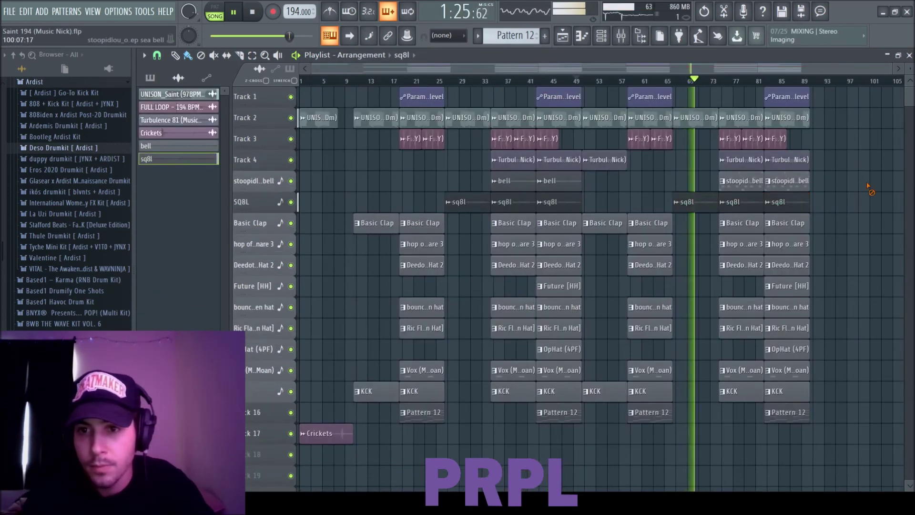
# - Replace the last two stoopidlou bell pattern clips, from bar 74 onward, with copies of the bell audio clips and save the project
pyautogui.rightClick(739, 184)
pyautogui.rightClick(782, 186)
pyautogui.moveTo(565, 185); pyautogui.dragTo(738, 187)
pyautogui.scroll(1, 868, 204)
pyautogui.scroll(2, 868, 204)
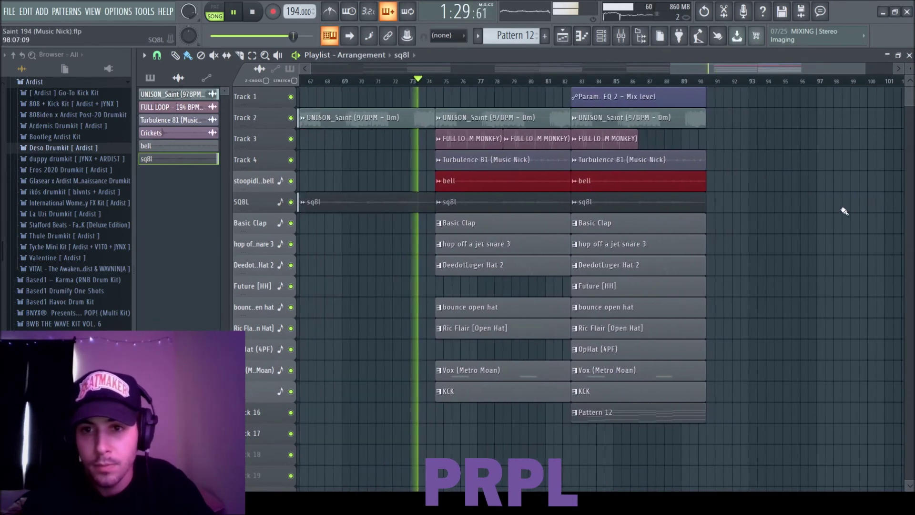
pyautogui.hotkey('ctrl', 's')
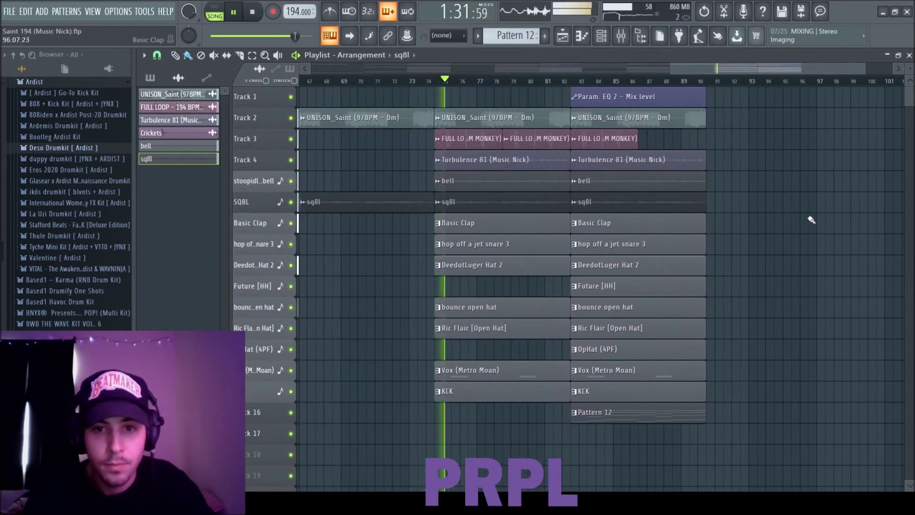
# - Show the project's patterns in the picker, collapse the Ardist folder and look through the remaining Music Nick sample packs
pyautogui.scroll(-4, 811, 220)
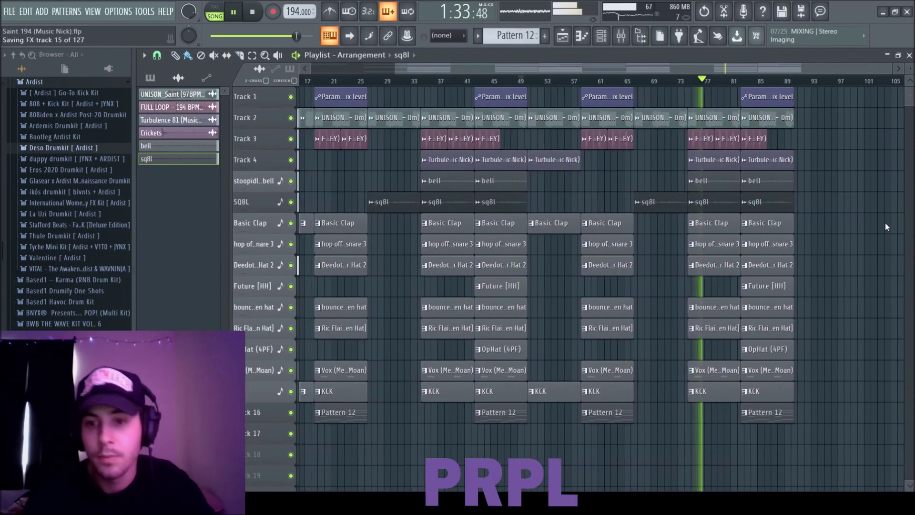
pyautogui.scroll(-2, 878, 226)
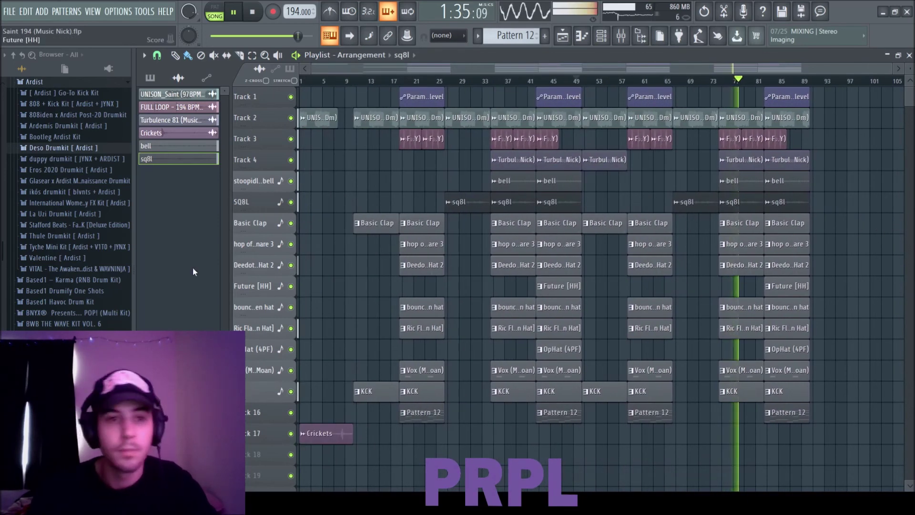
pyautogui.click(150, 77)
pyautogui.scroll(2, 71, 166)
pyautogui.click(46, 142)
pyautogui.scroll(-5, 59, 191)
pyautogui.scroll(-4, 67, 215)
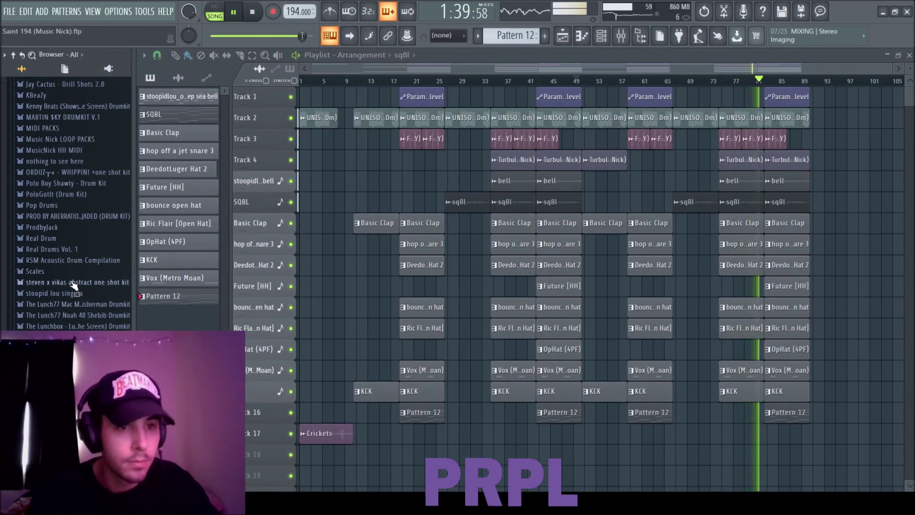
# - Check the channel rack and the DeedotLuger Hat 2 mixer track, then return to the playlist and slightly reduce the track heights
pyautogui.press('F6')
pyautogui.press('F9')
pyautogui.click(433, 399)
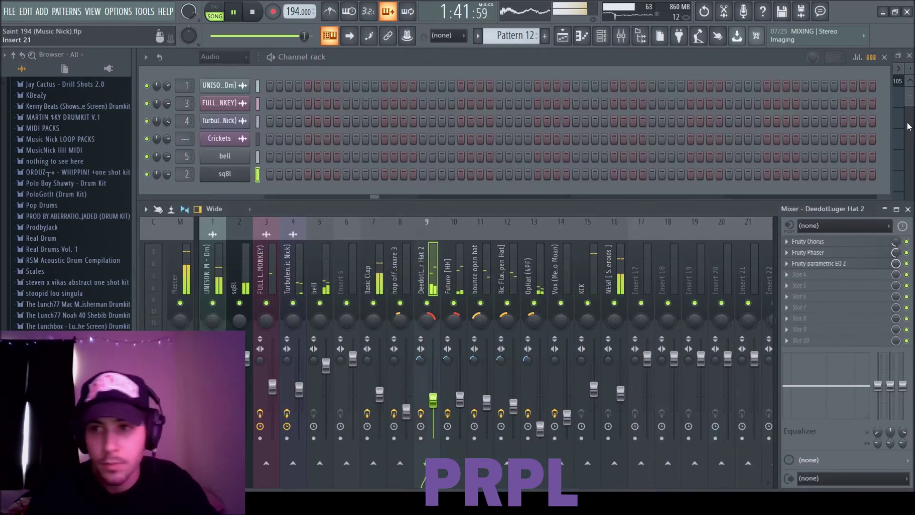
pyautogui.press('F5')
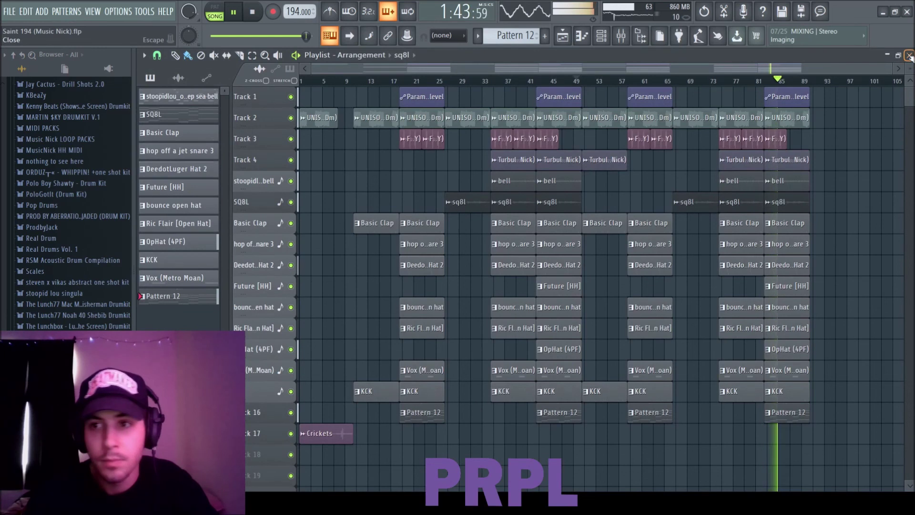
pyautogui.moveTo(910, 68); pyautogui.dragTo(910, 70)
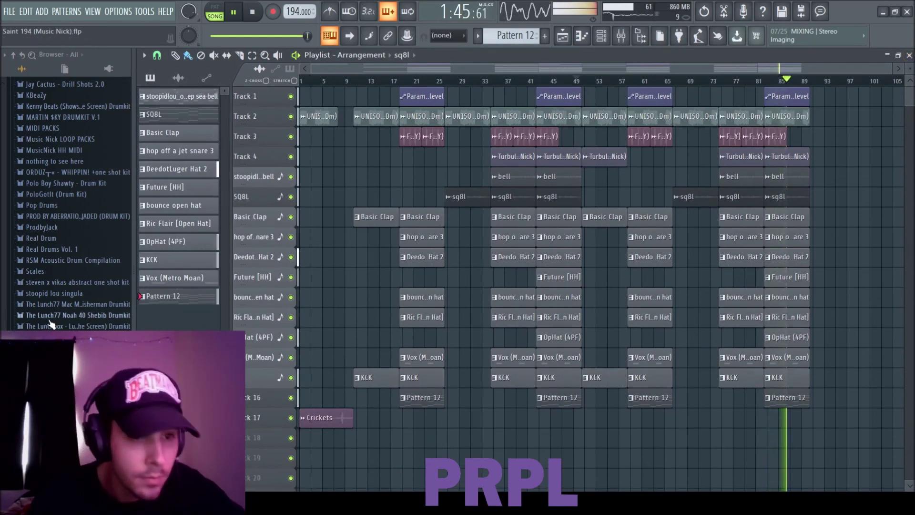
# - Find the FX transition combined sample in the Cxdy v. III drum kit's FX folder and preview it
pyautogui.scroll(6, 46, 234)
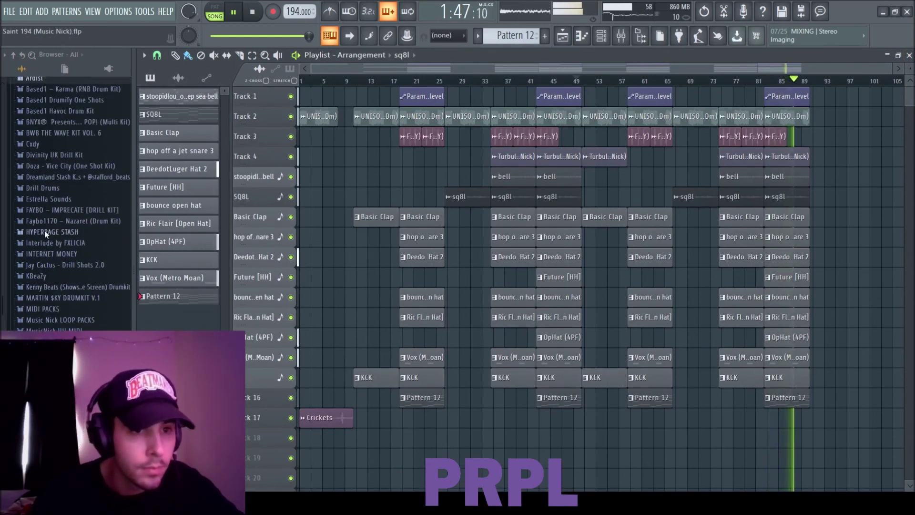
pyautogui.click(37, 144)
pyautogui.click(48, 221)
pyautogui.click(36, 254)
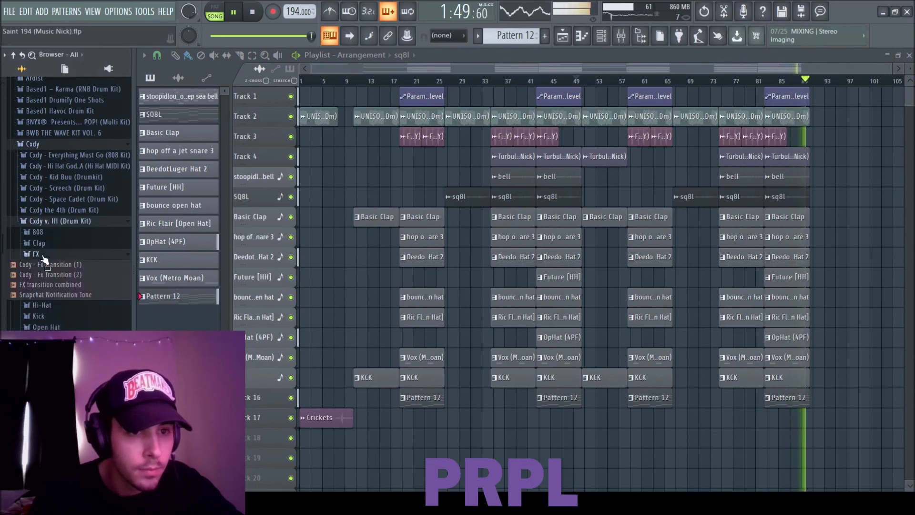
pyautogui.click(44, 285)
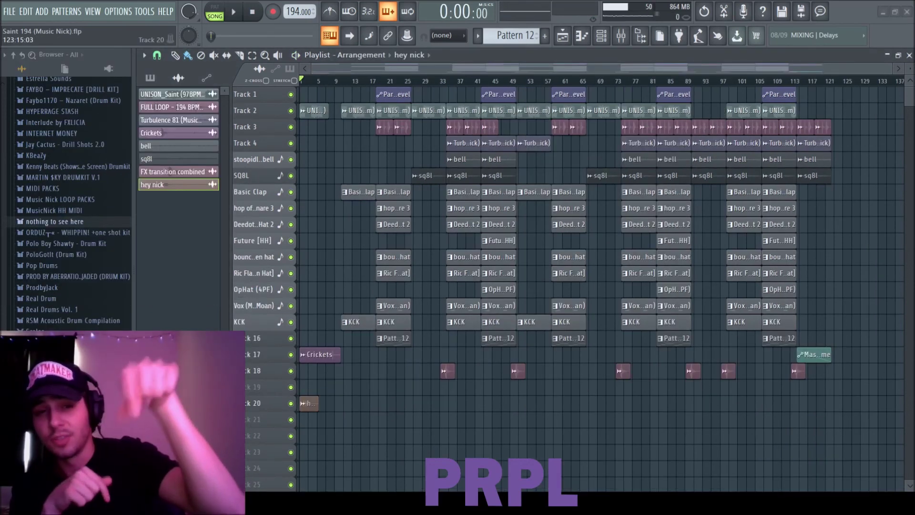